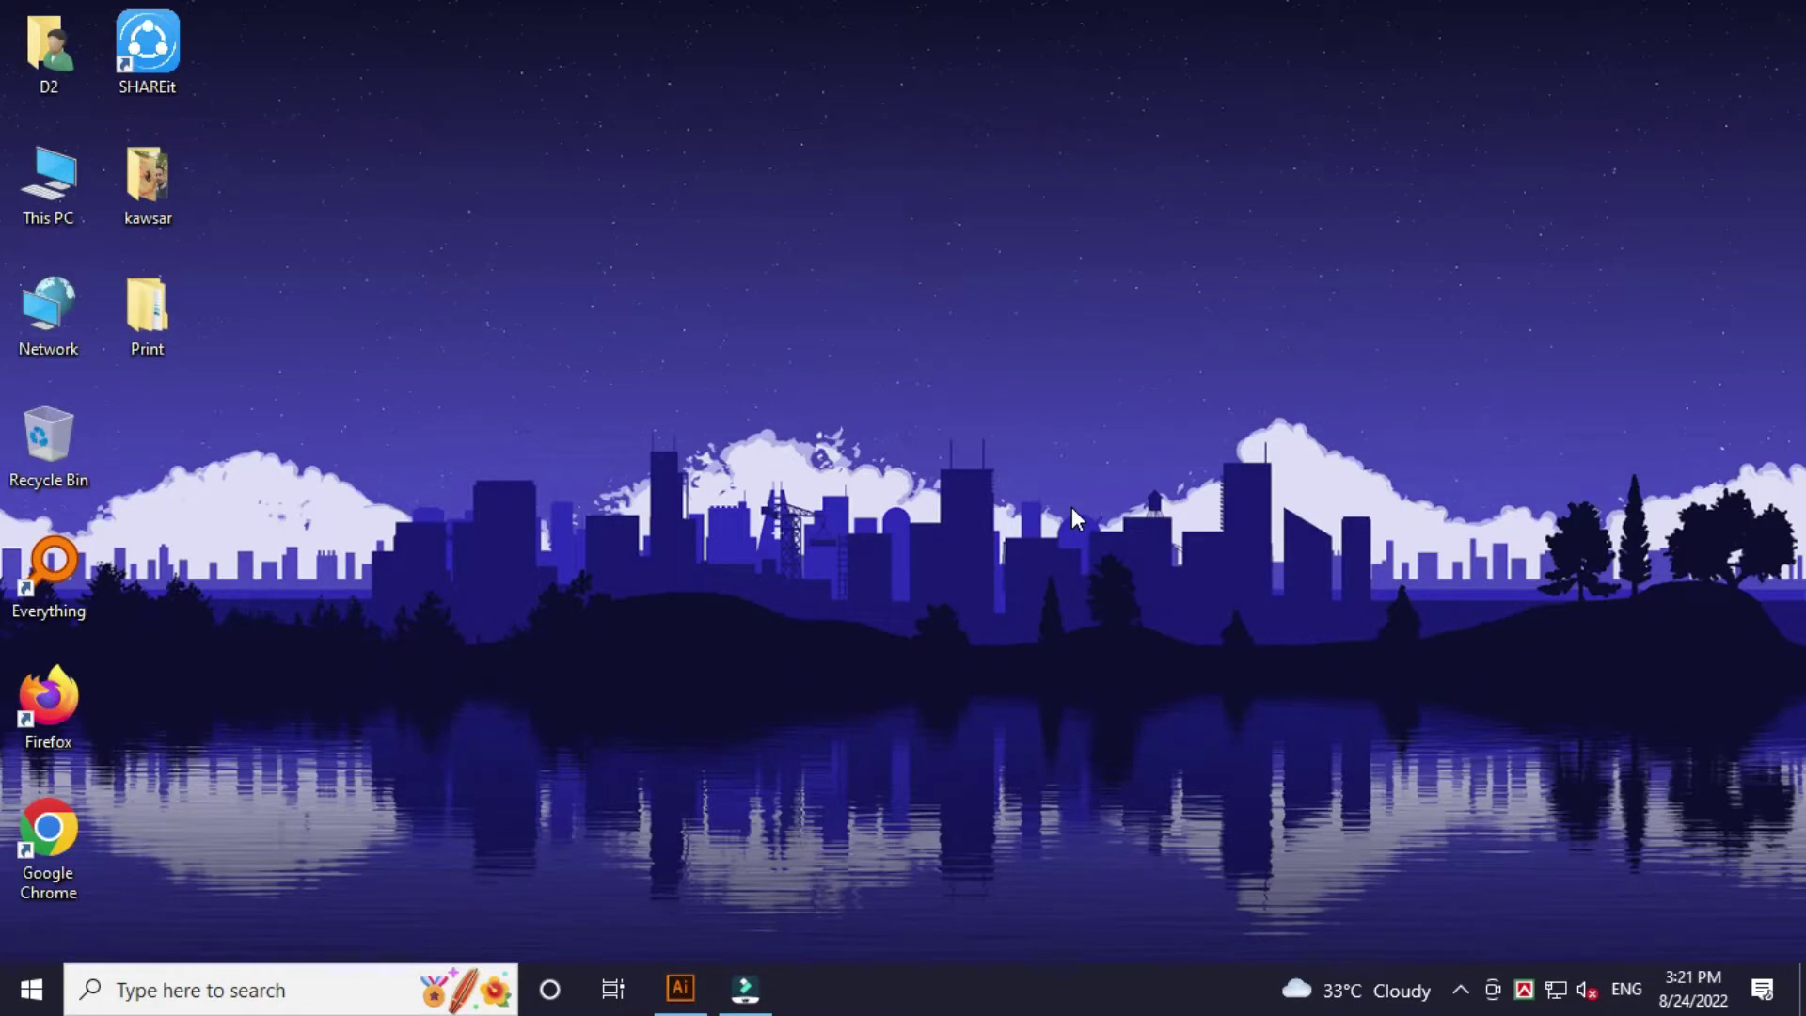
# Draw a tall black-outlined rectangle near the artboard centre with the Rectangle tool and zoom in on it.
pyautogui.click(681, 987)
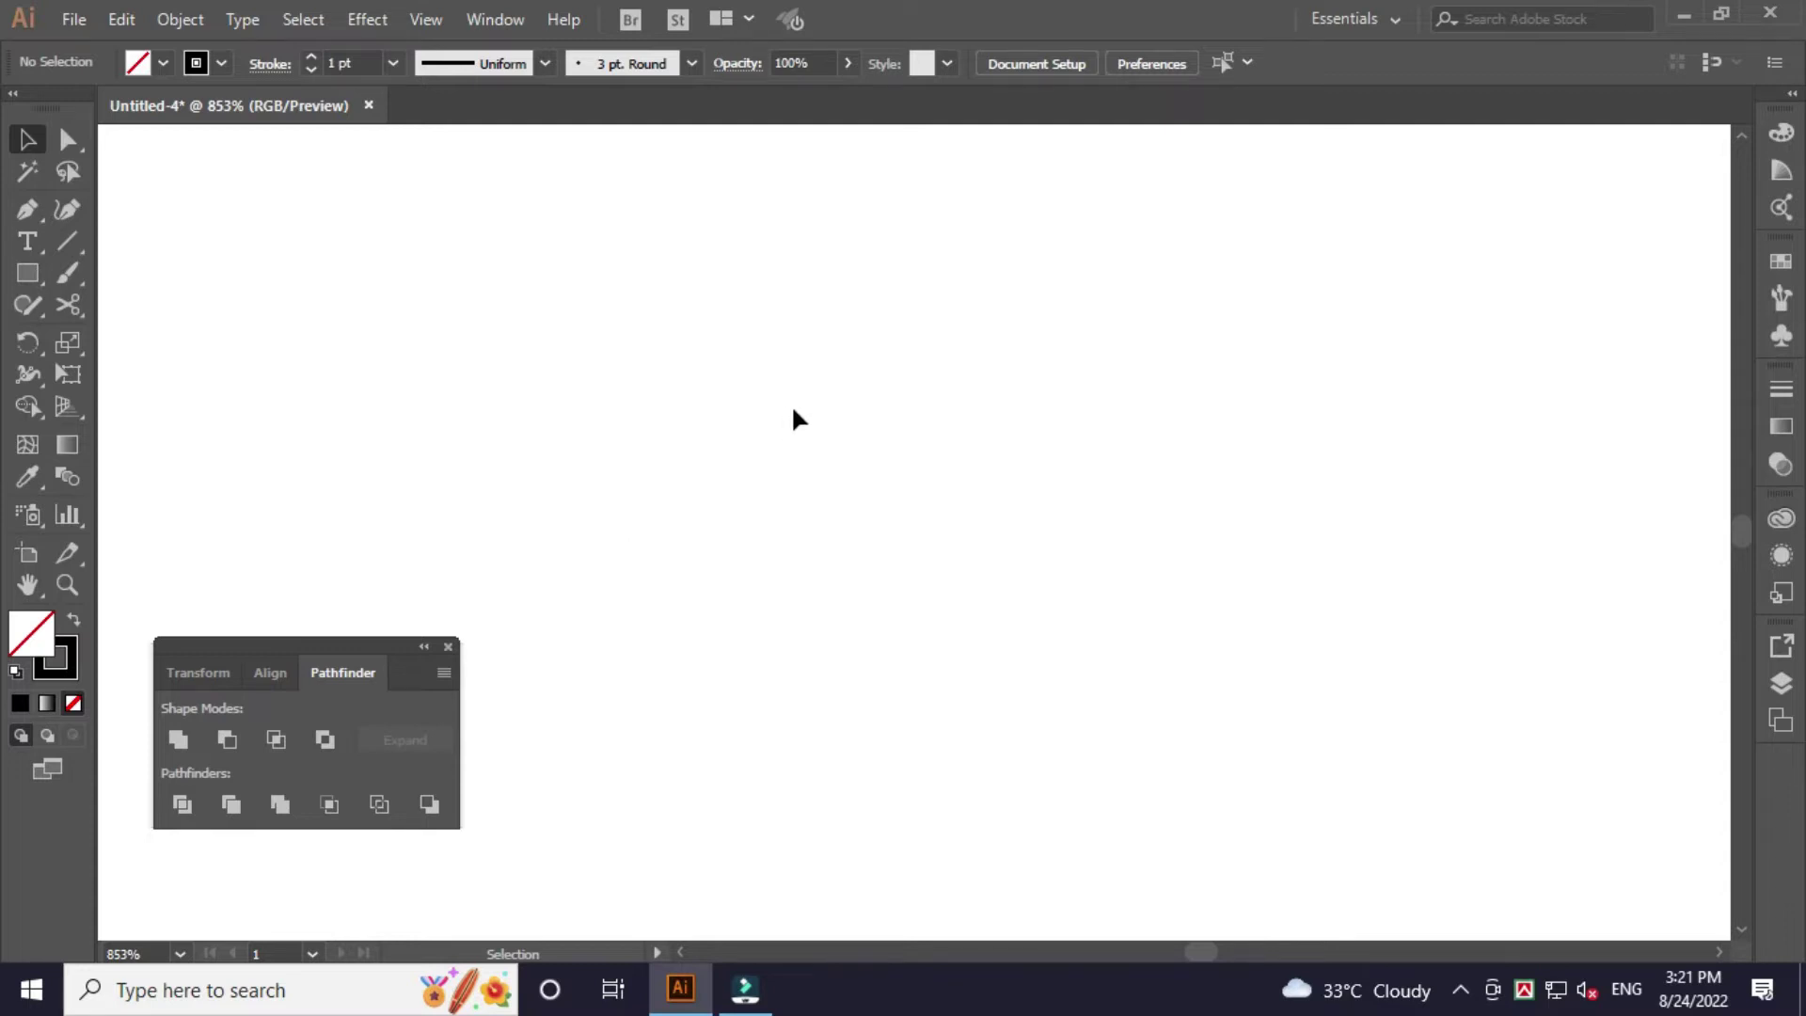
pyautogui.click(28, 275)
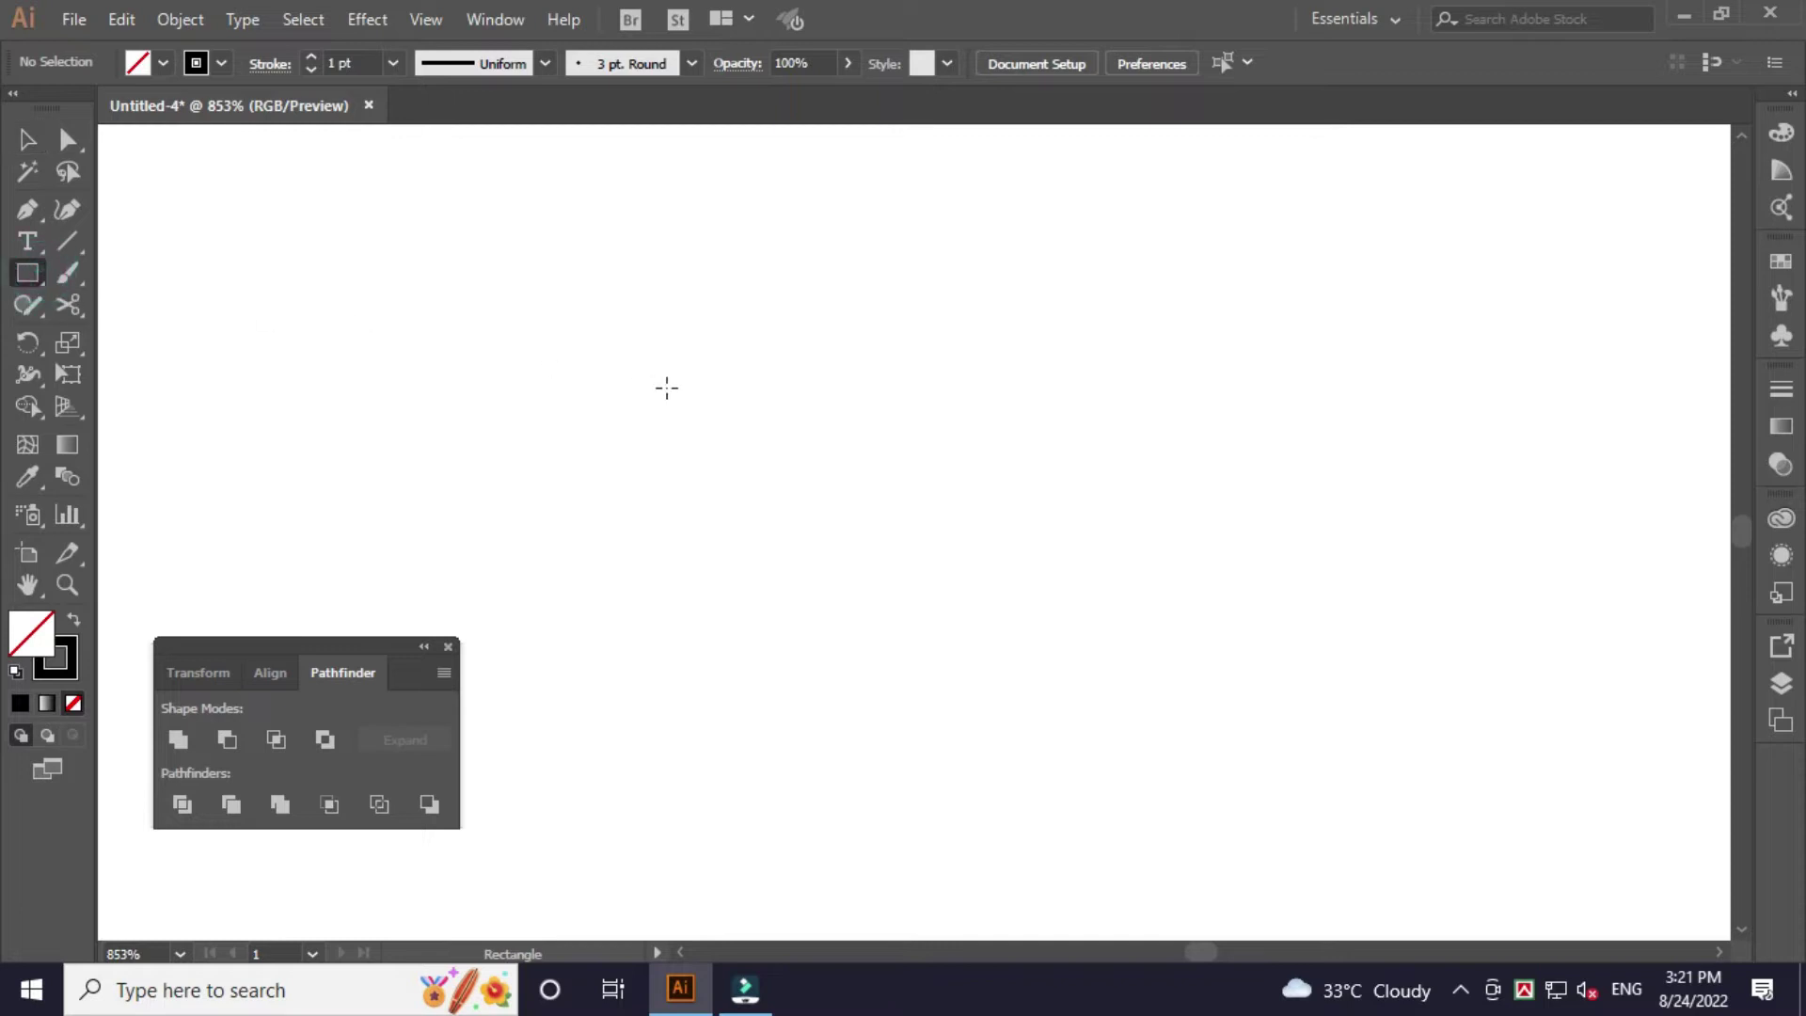
pyautogui.moveTo(794, 390); pyautogui.dragTo(977, 640)
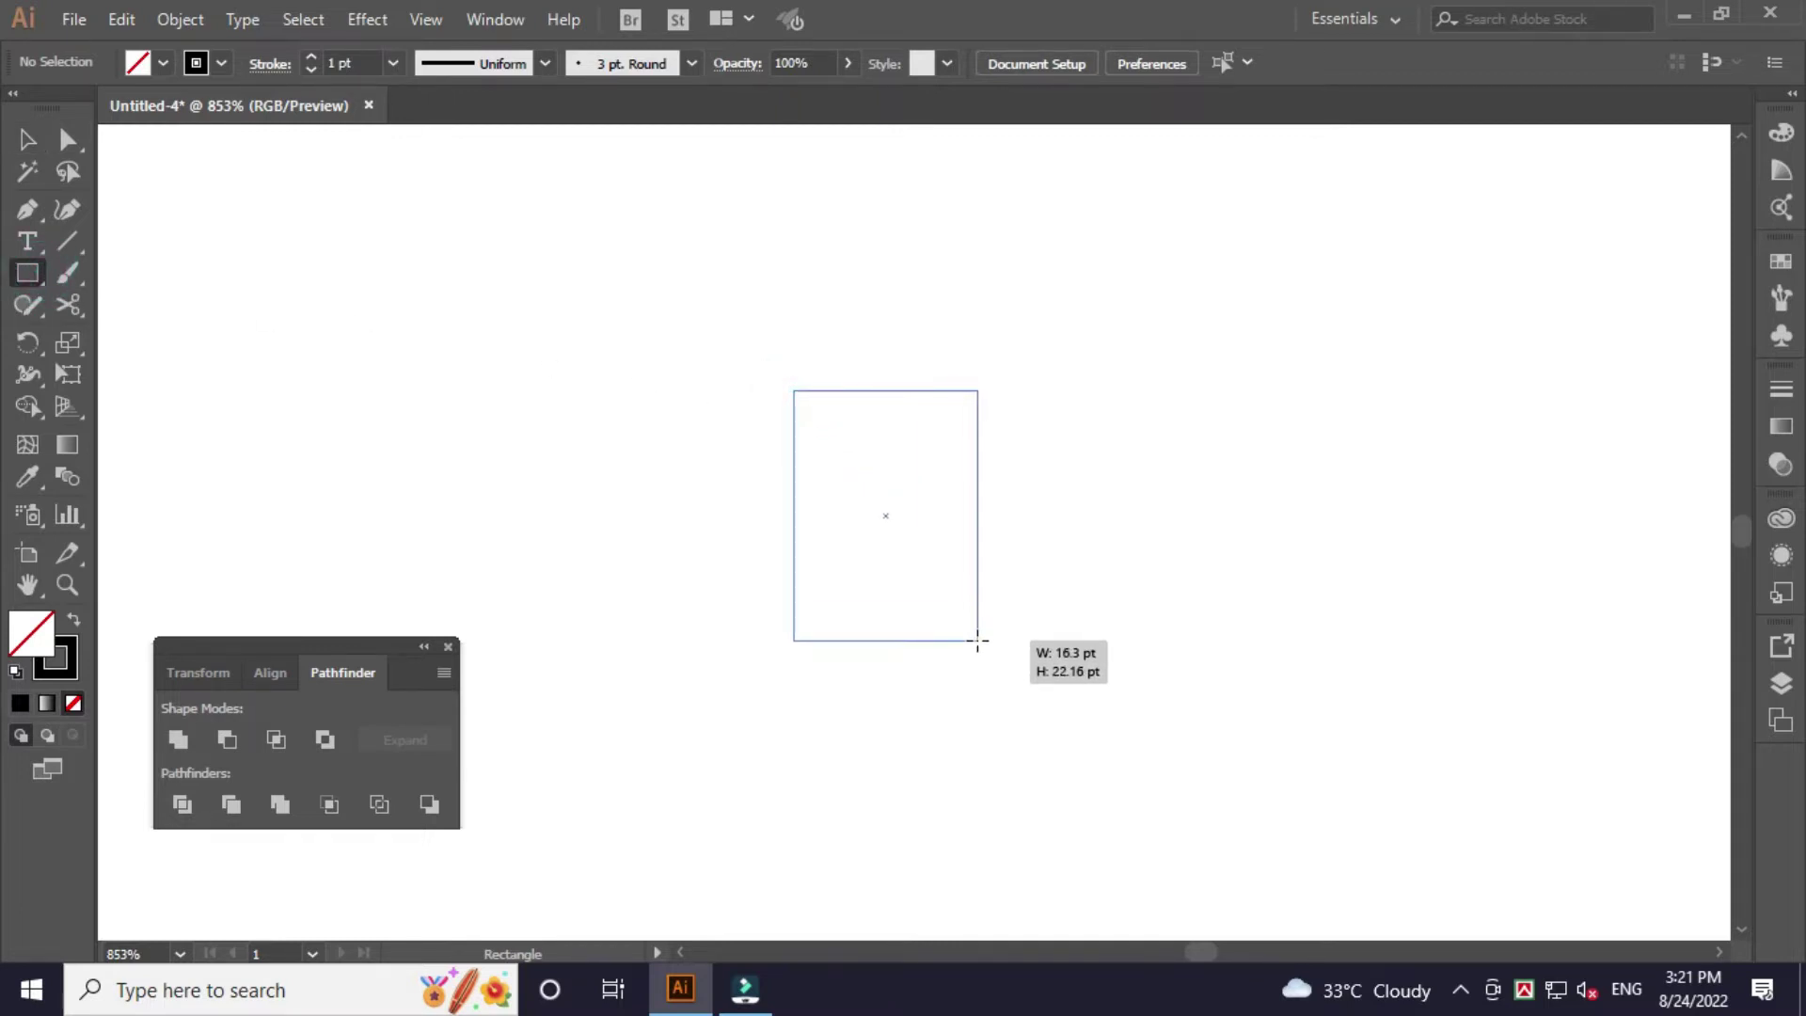
pyautogui.moveTo(977, 641); pyautogui.dragTo(980, 638)
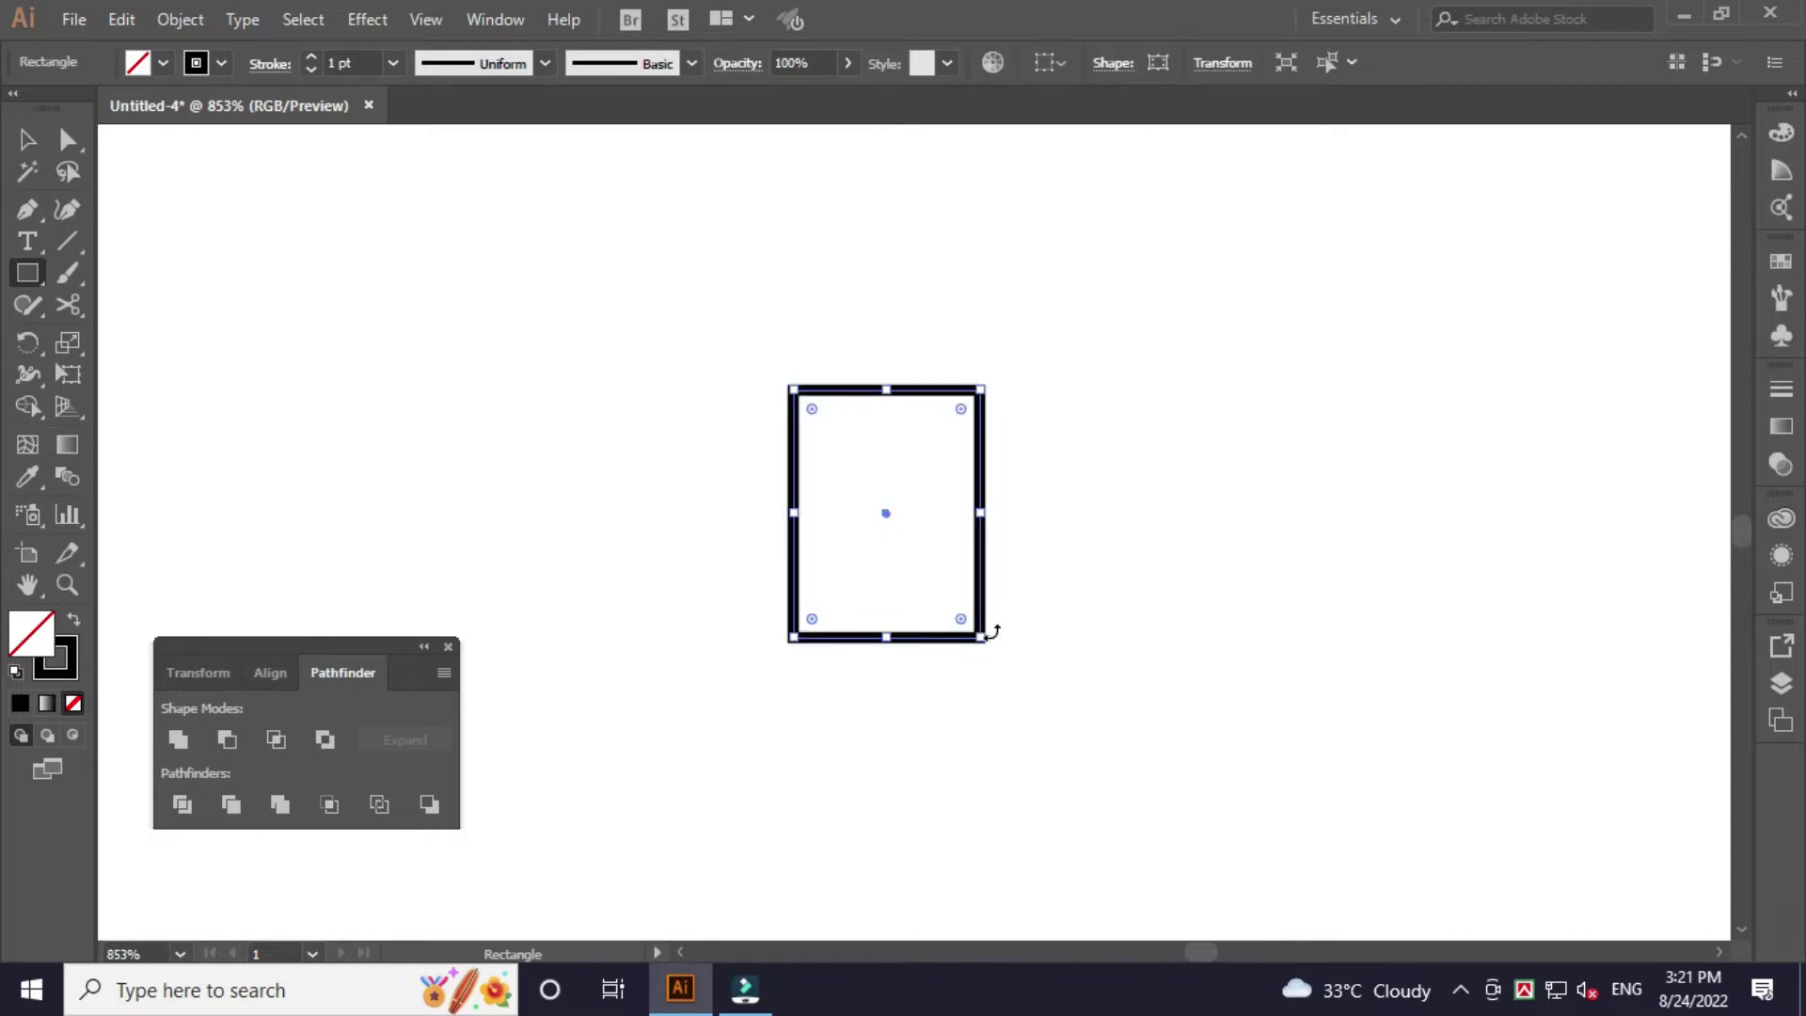
pyautogui.press('v')
pyautogui.hotkey('ctrl', '+')
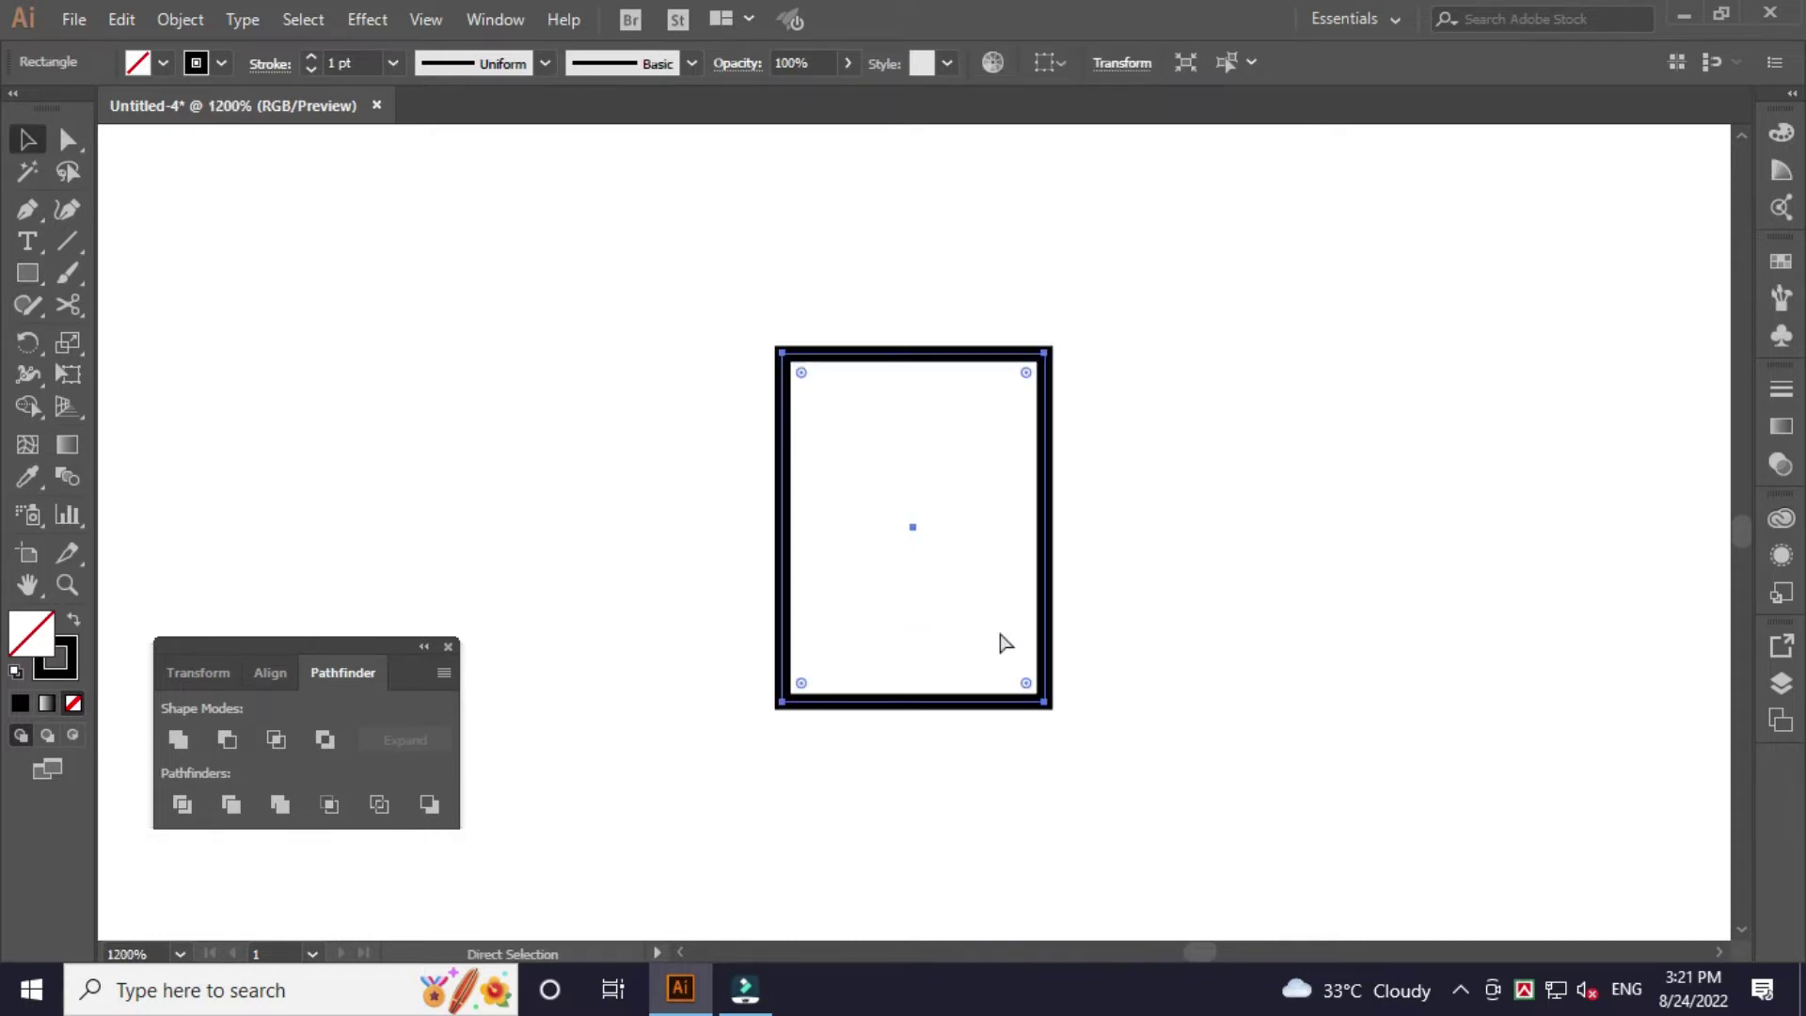
pyautogui.hotkey('ctrl', '+')
pyautogui.moveTo(1408, 749); pyautogui.dragTo(1402, 743)
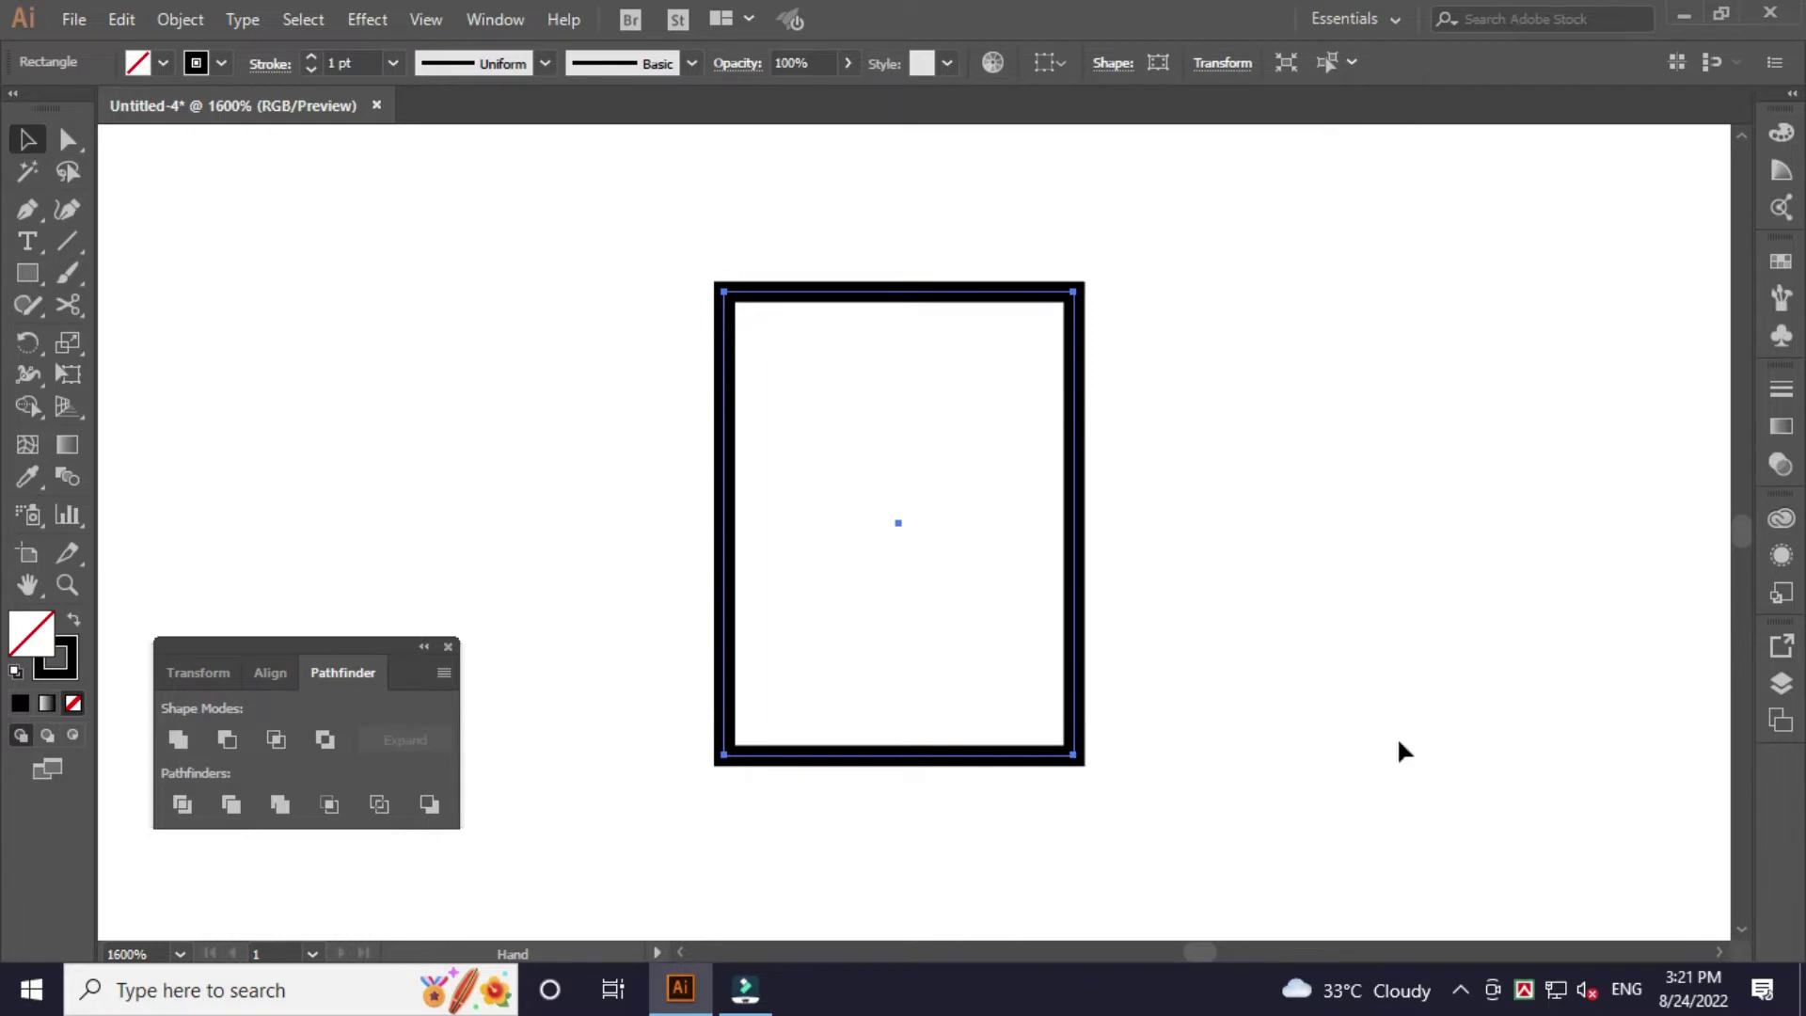
pyautogui.click(1319, 588)
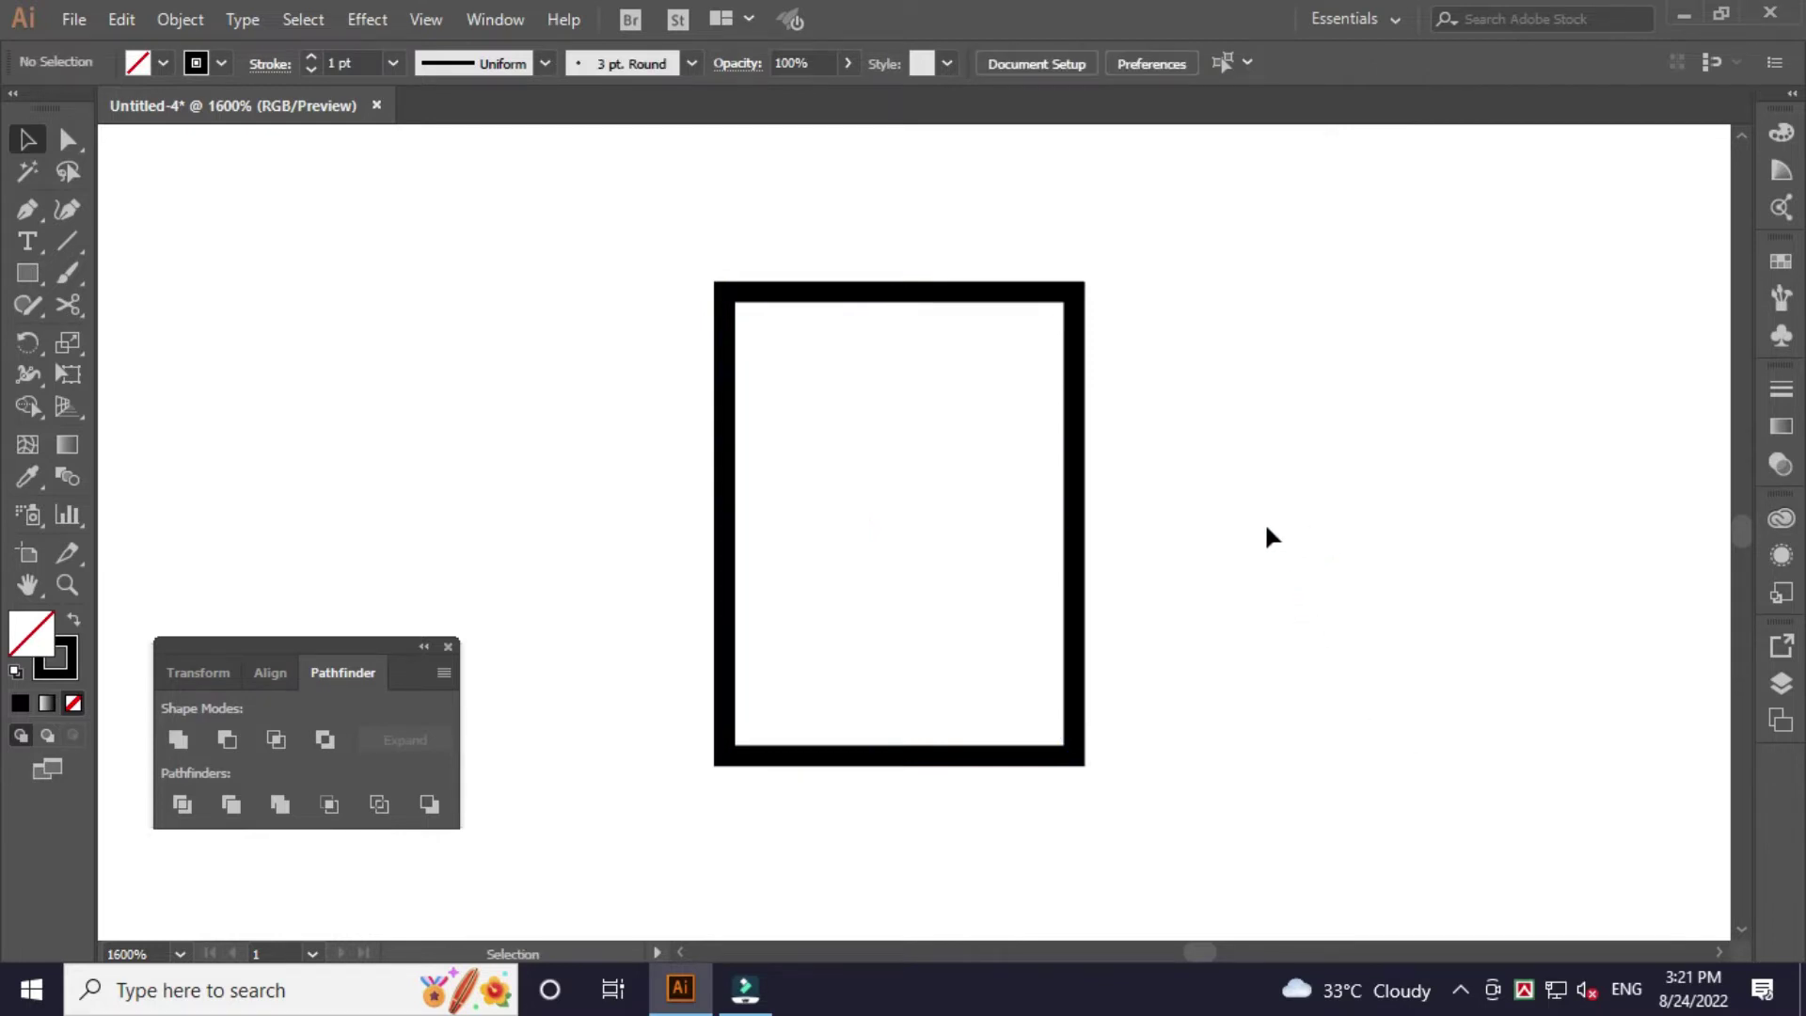
# Fully round the rectangle's two top corners with the live-corner widget to form an arch.
pyautogui.click(75, 142)
pyautogui.moveTo(649, 215); pyautogui.dragTo(1171, 414)
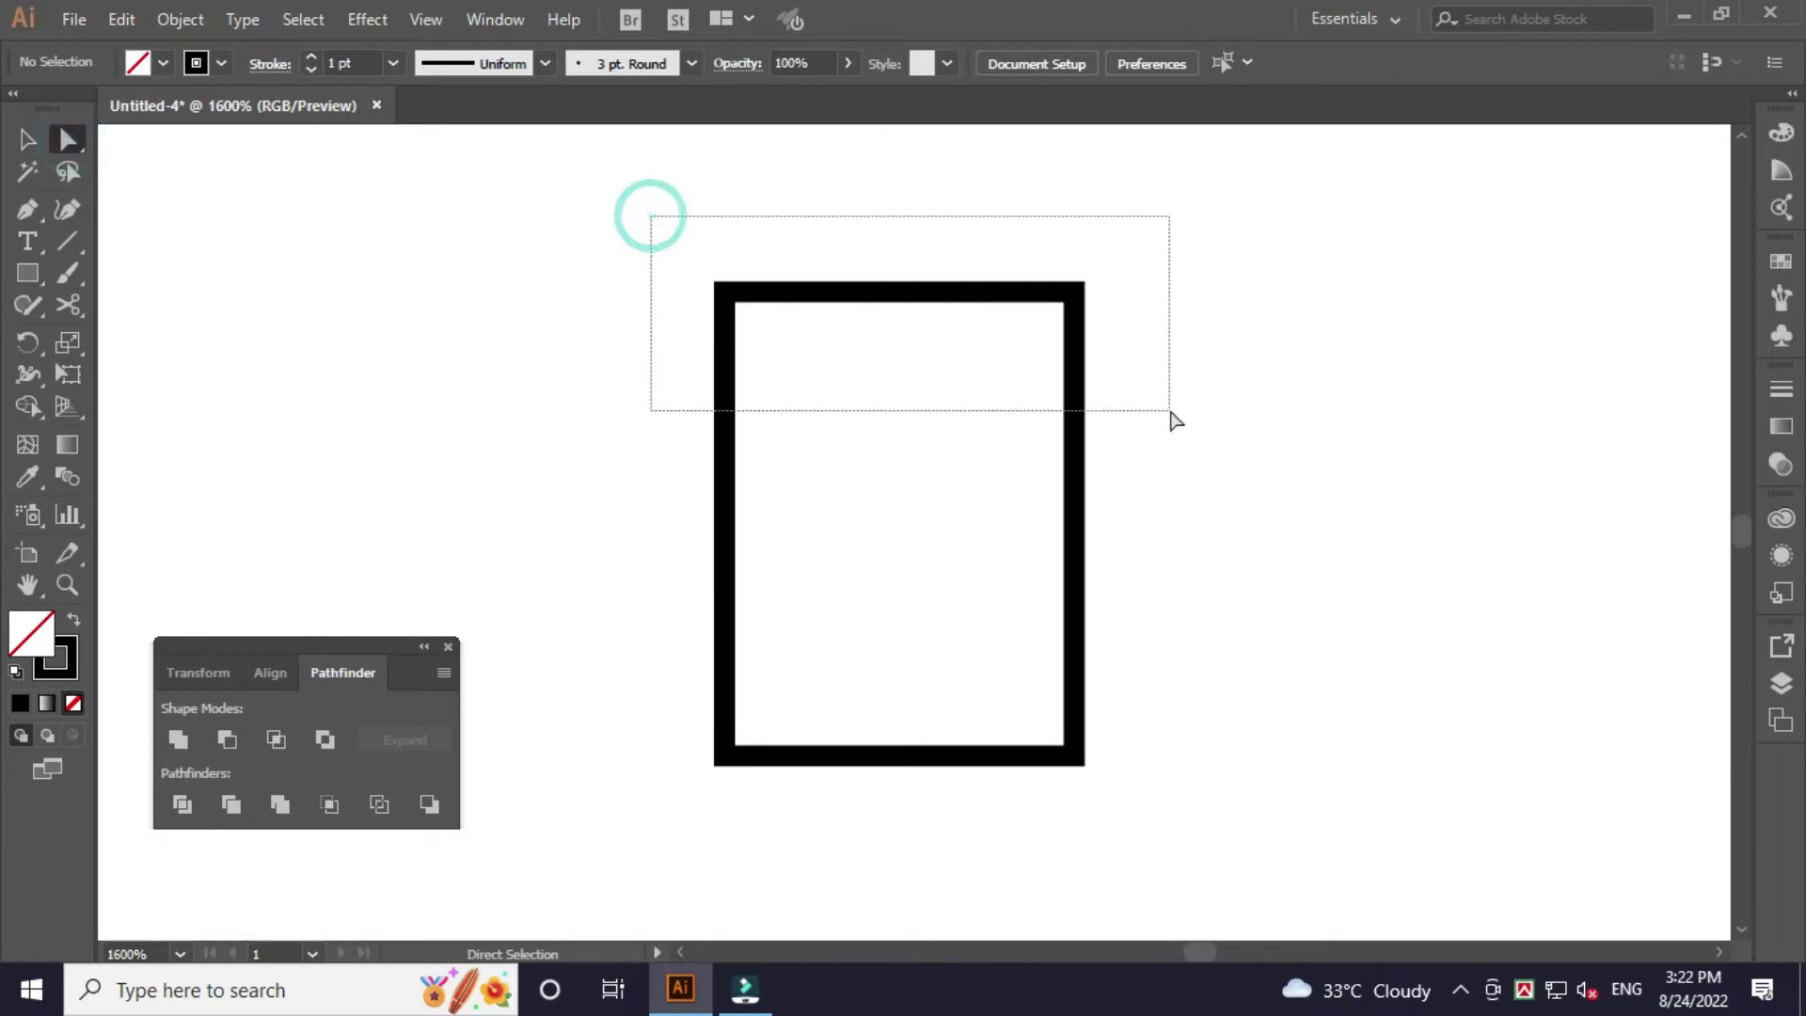
pyautogui.moveTo(1054, 312); pyautogui.dragTo(1037, 743)
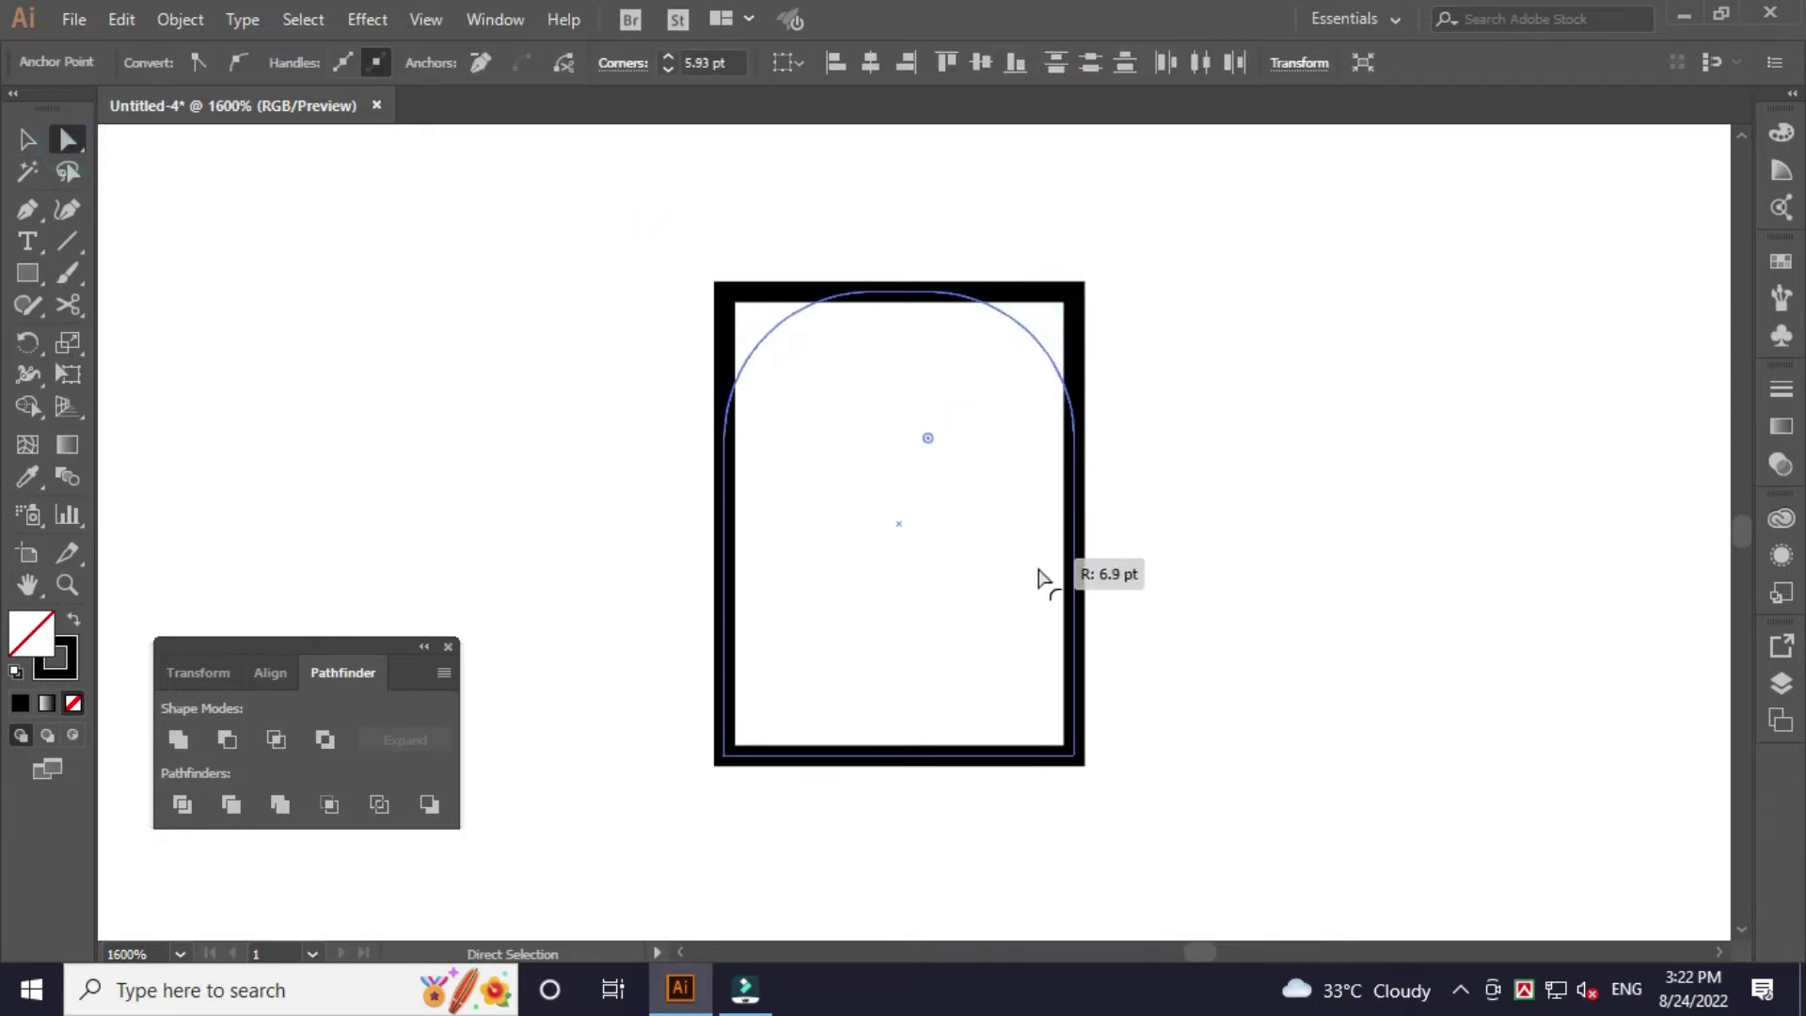
pyautogui.click(1258, 774)
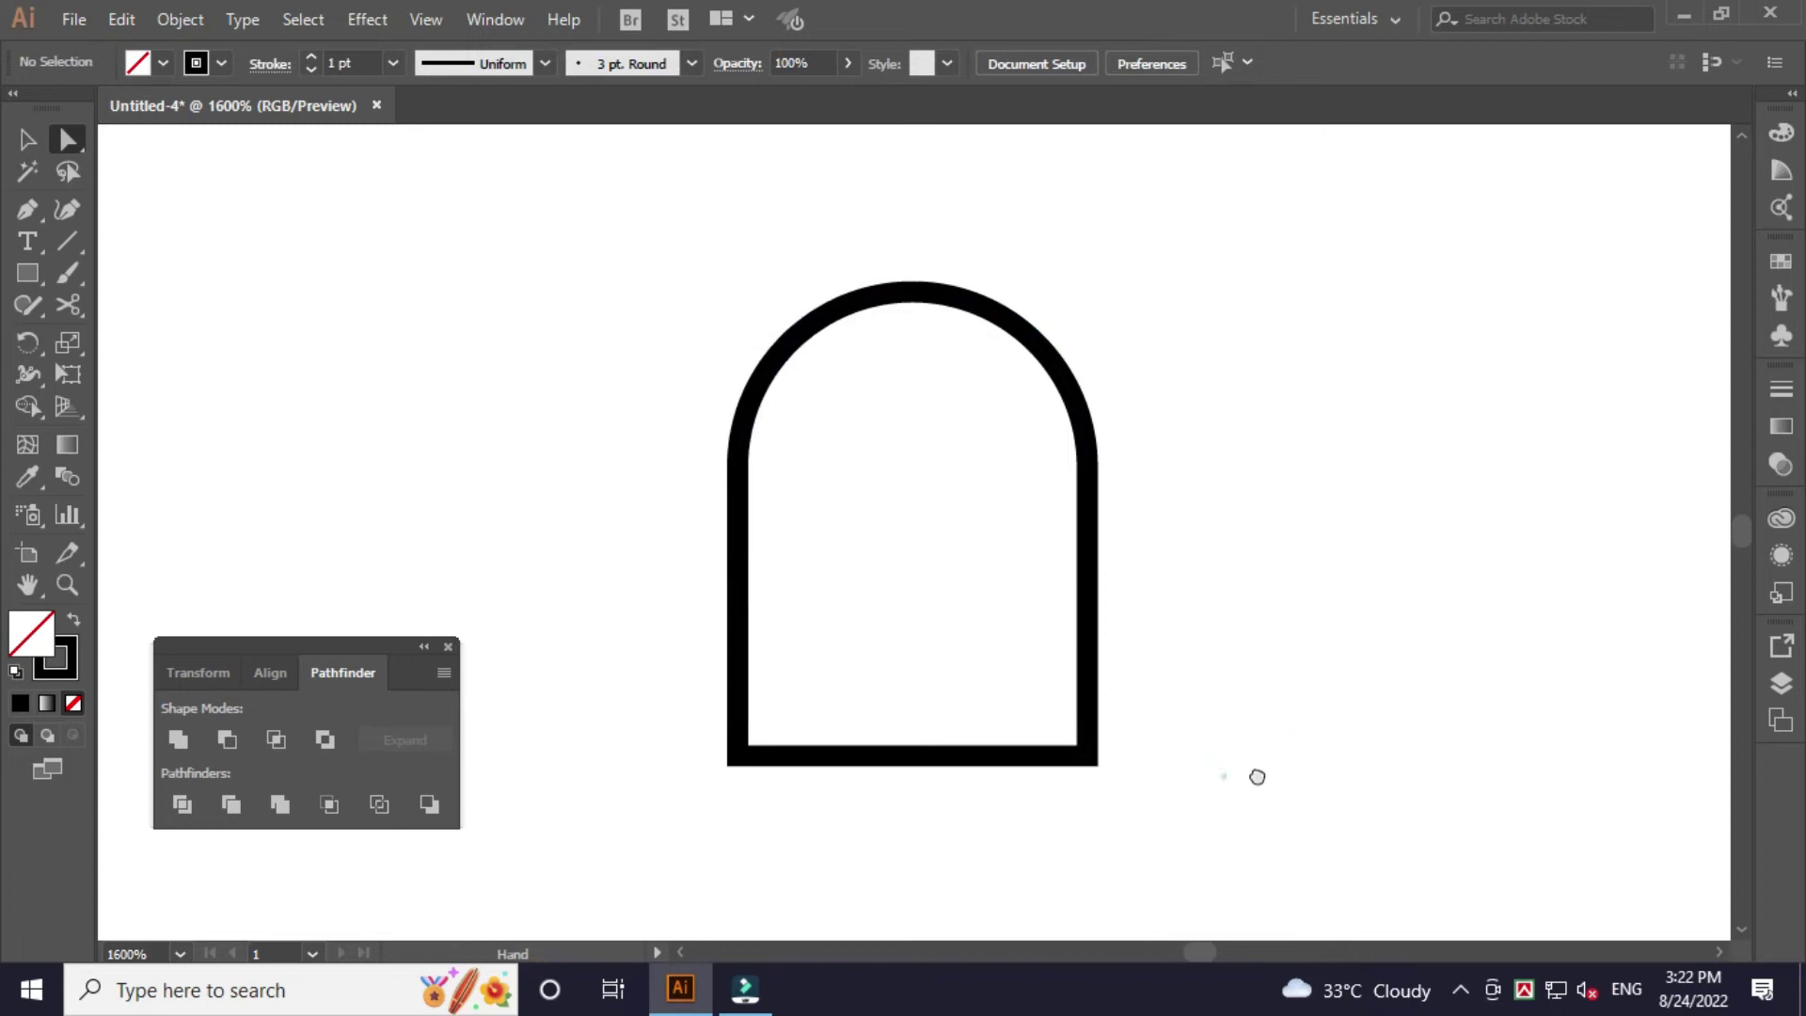
pyautogui.click(941, 791)
# Delete the arch's bottom edge, leaving an open arch, and select the whole path.
pyautogui.click(67, 142)
pyautogui.moveTo(951, 836); pyautogui.dragTo(919, 696)
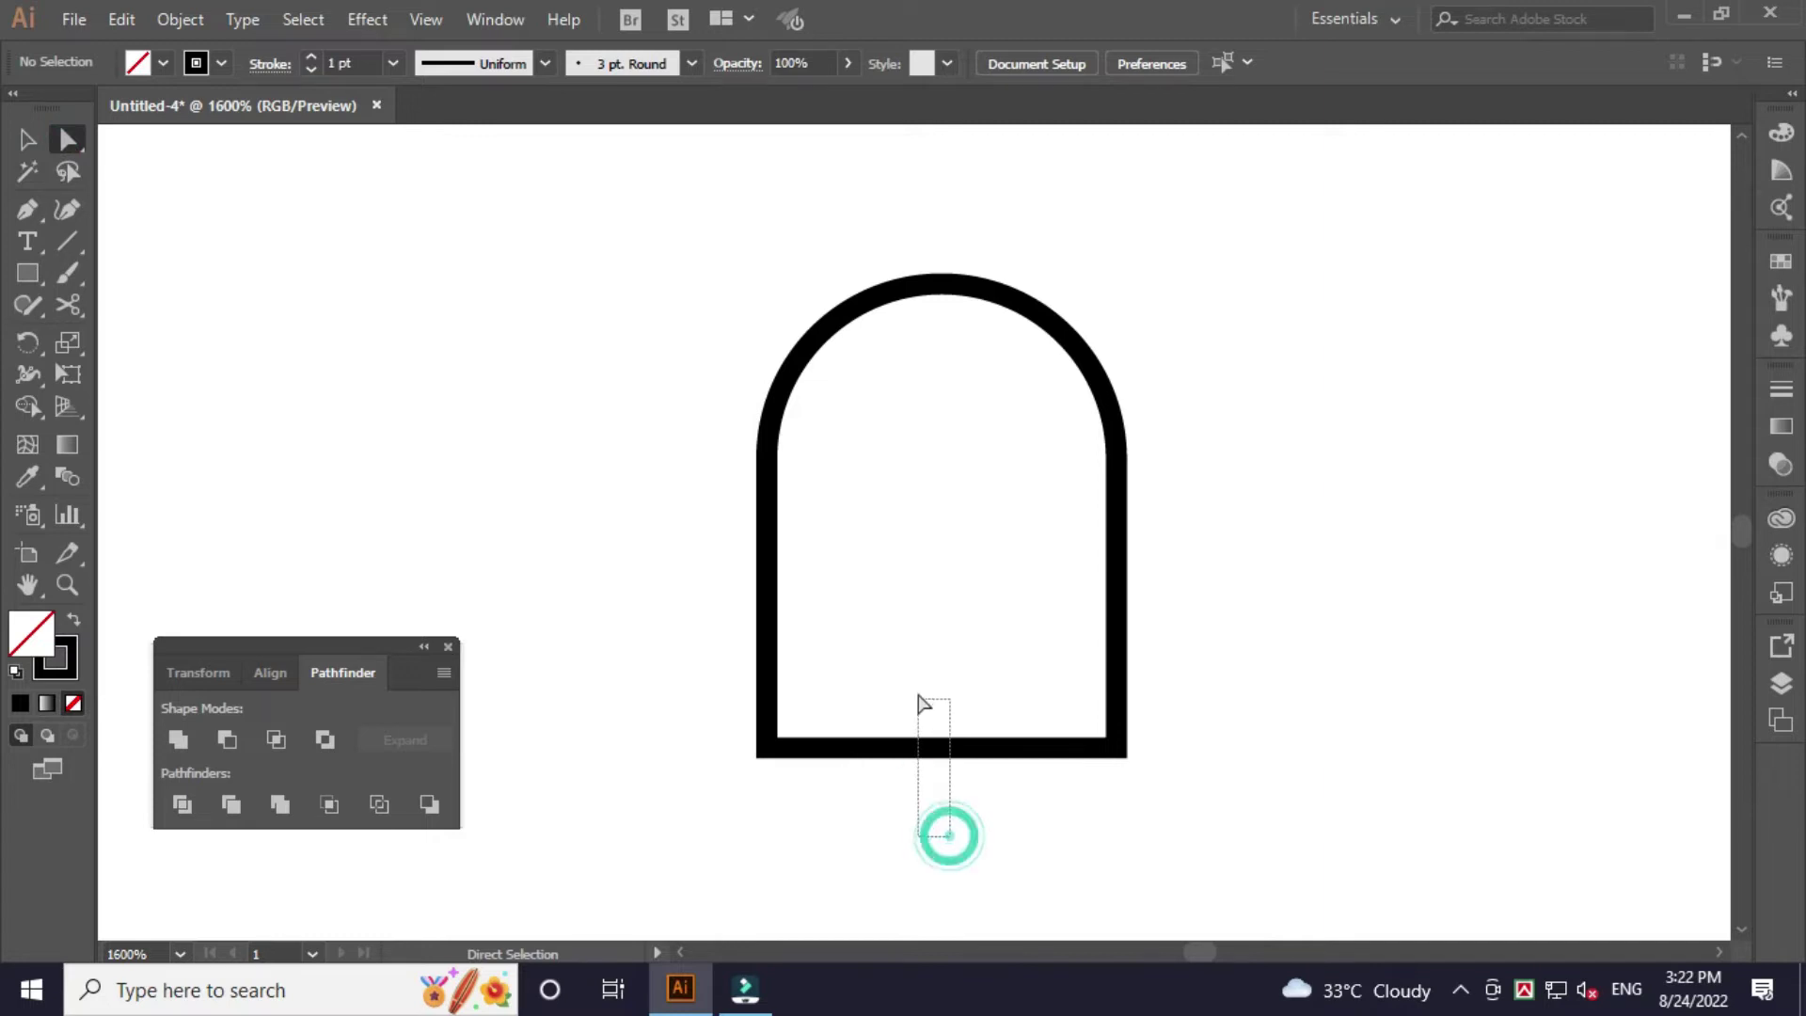
pyautogui.press('Delete')
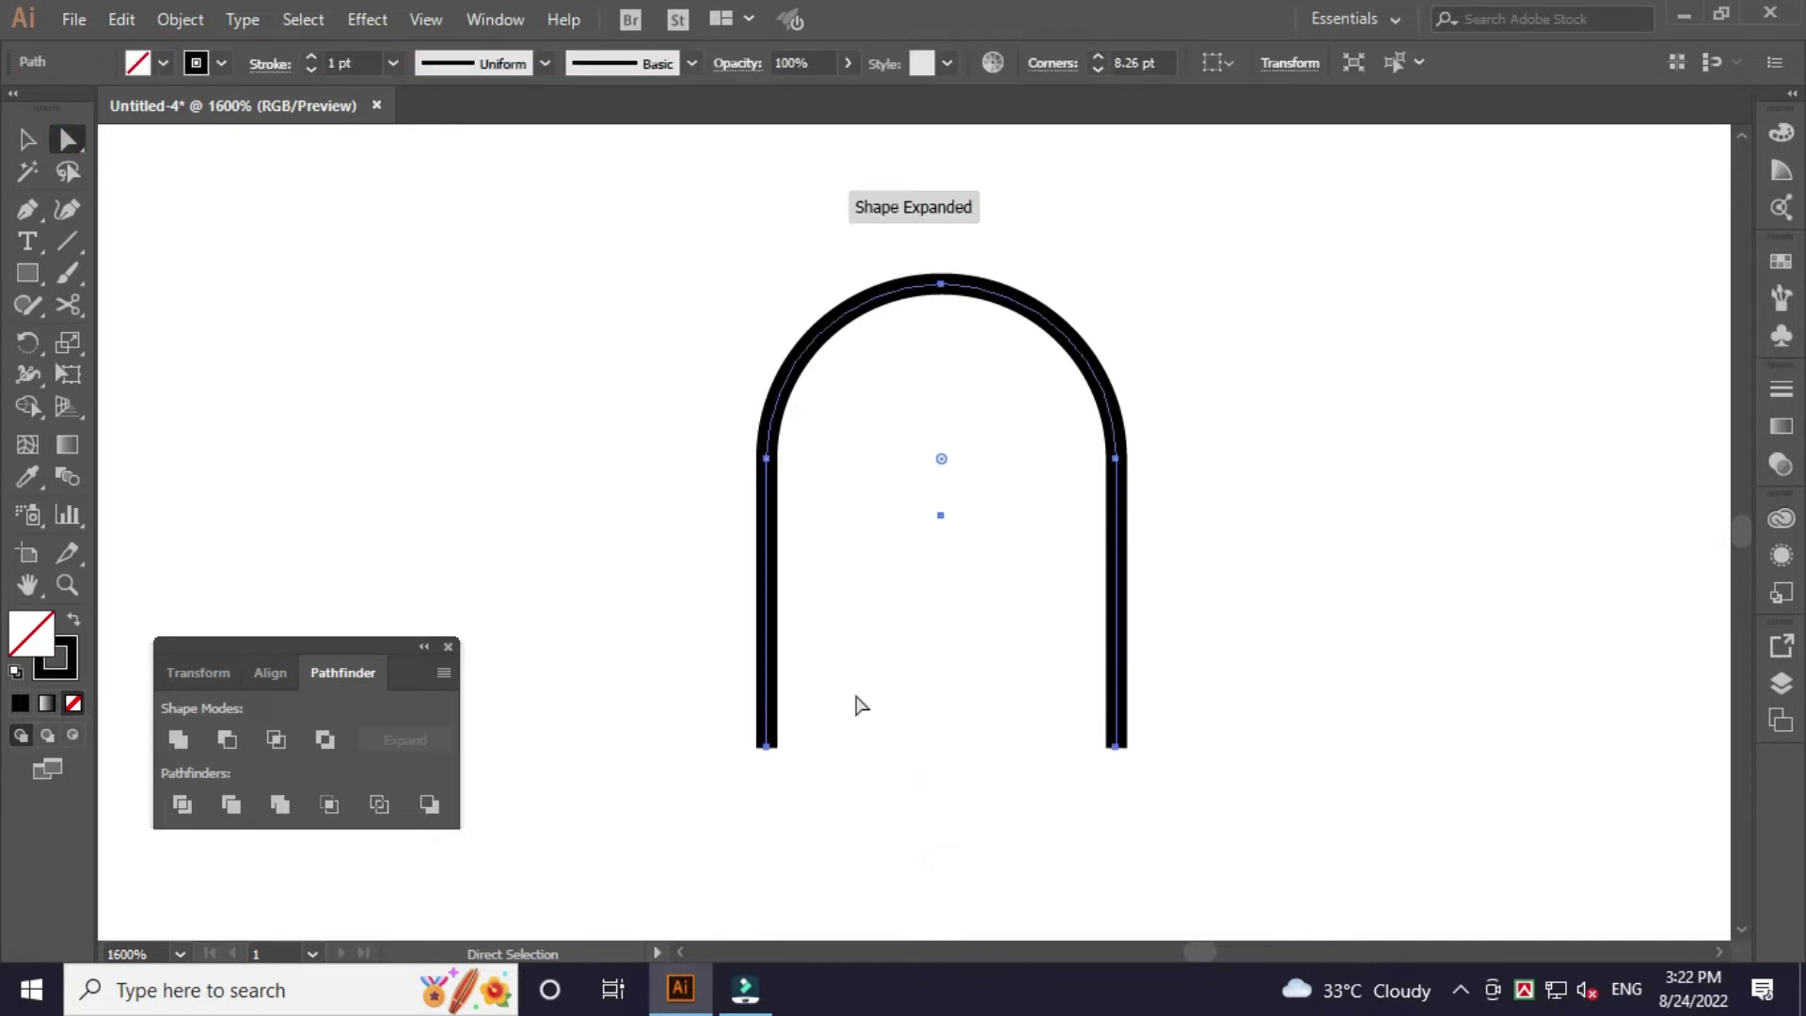
pyautogui.press('v')
pyautogui.click(973, 709)
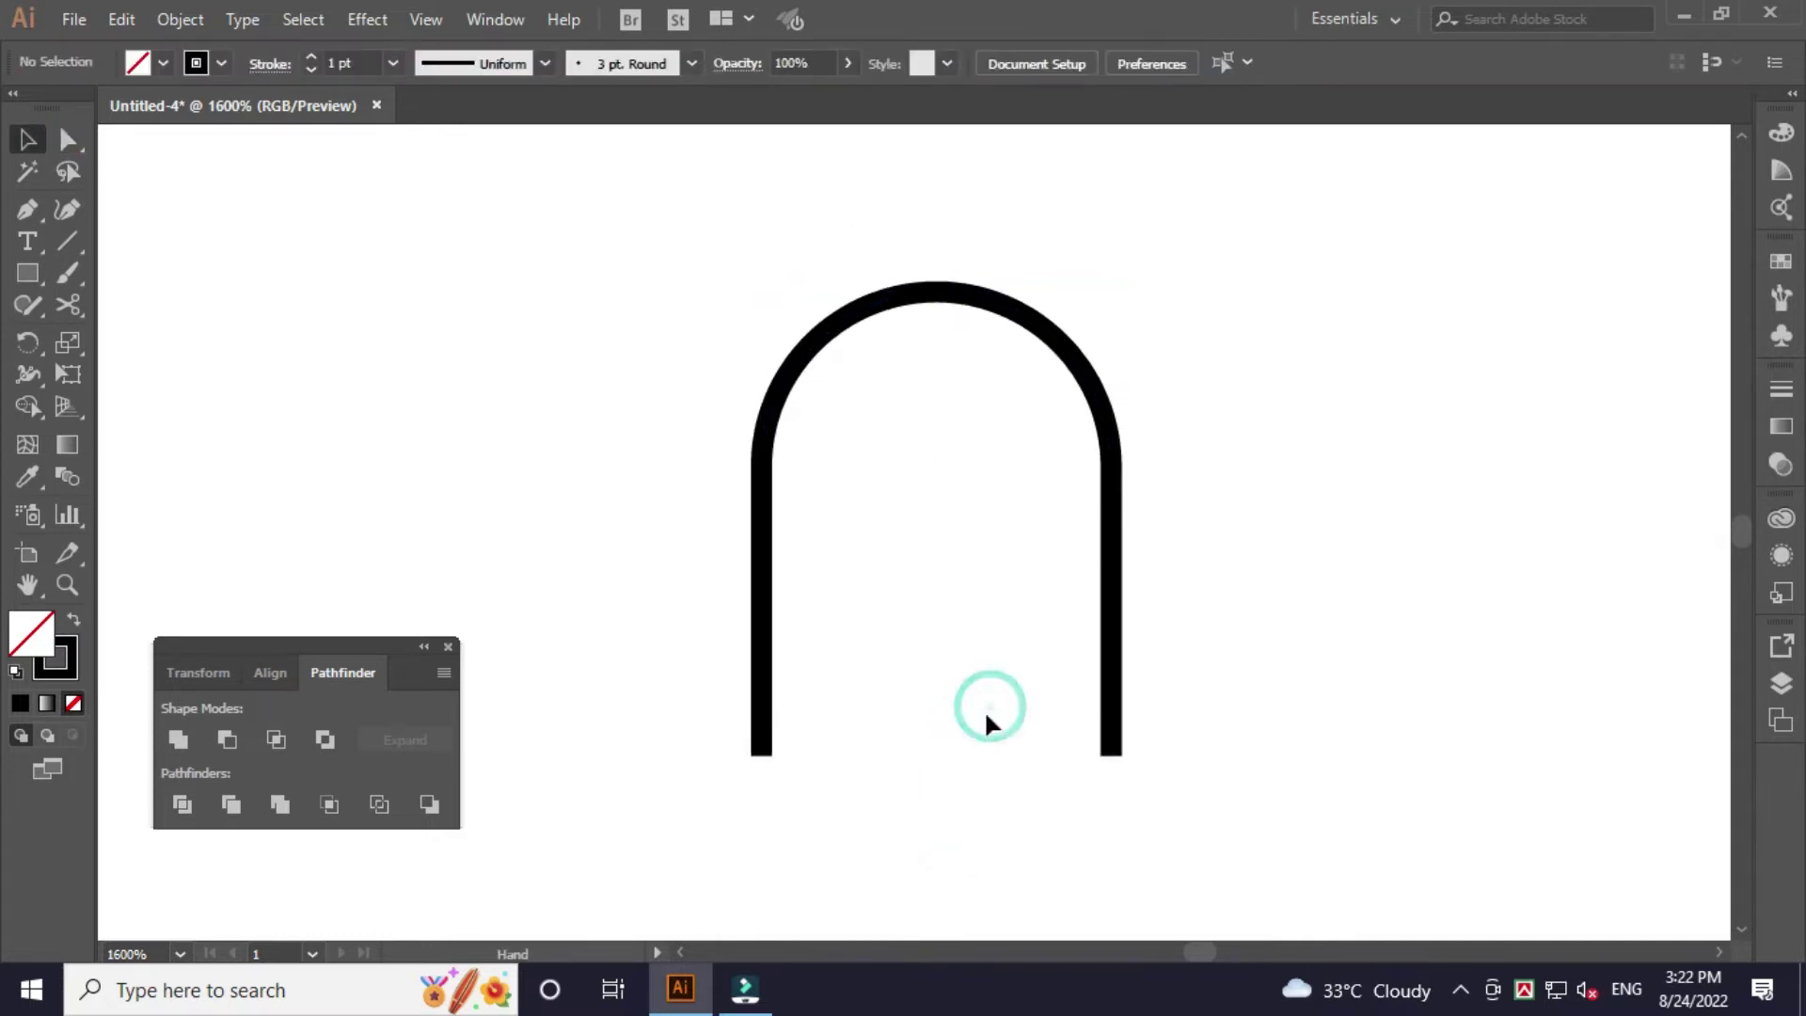
pyautogui.moveTo(1282, 705); pyautogui.dragTo(1038, 585)
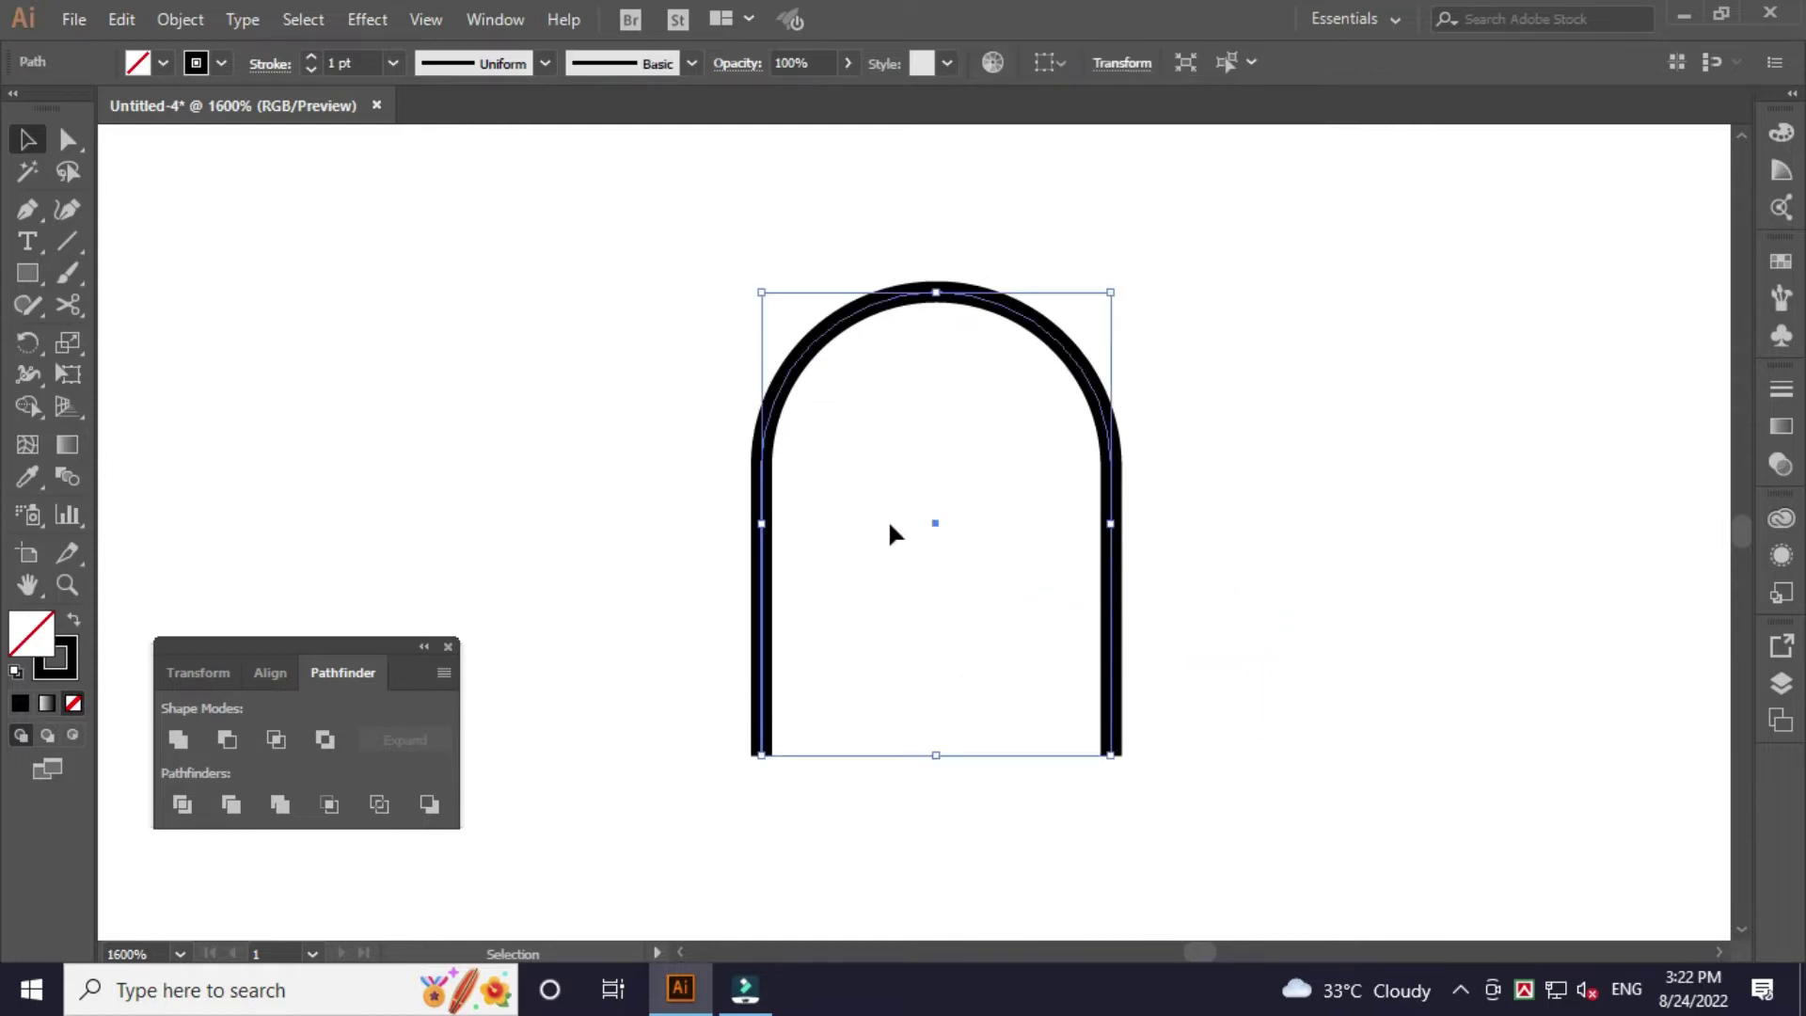
# Set the arch's stroke to 2 pt and expand it into a filled shape.
pyautogui.click(393, 63)
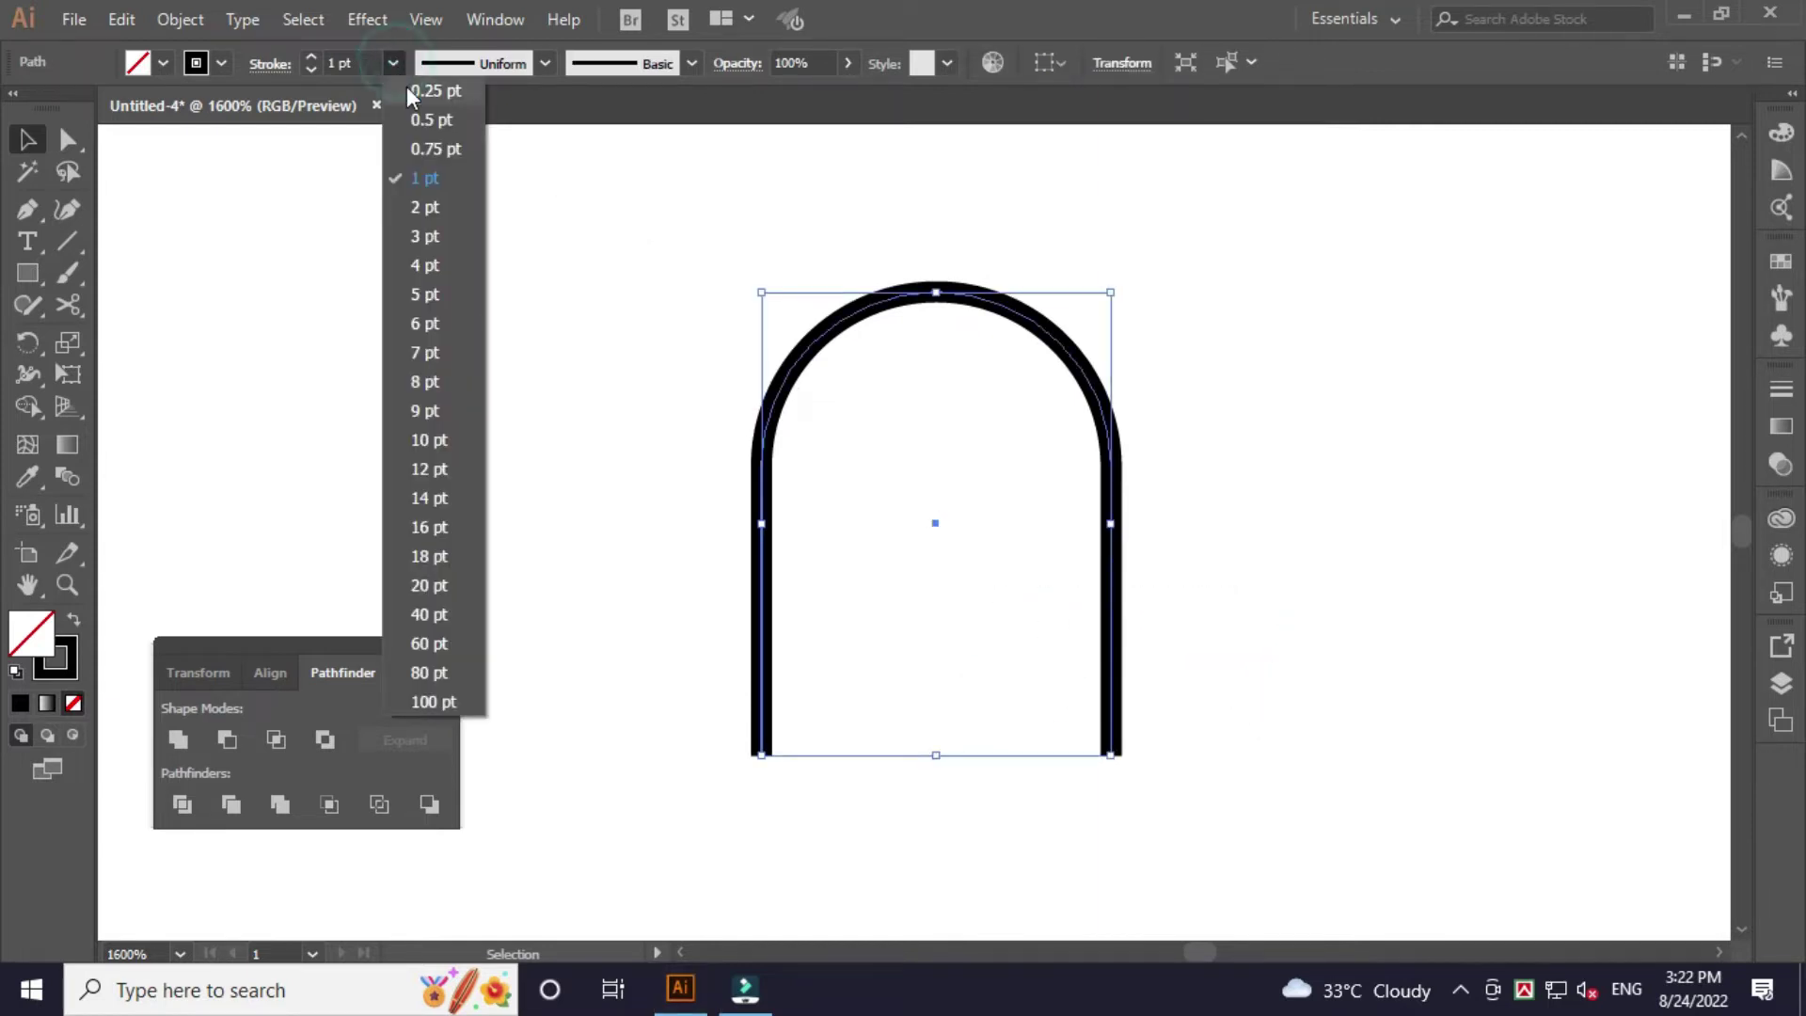
pyautogui.click(428, 210)
pyautogui.moveTo(528, 307); pyautogui.dragTo(1339, 618)
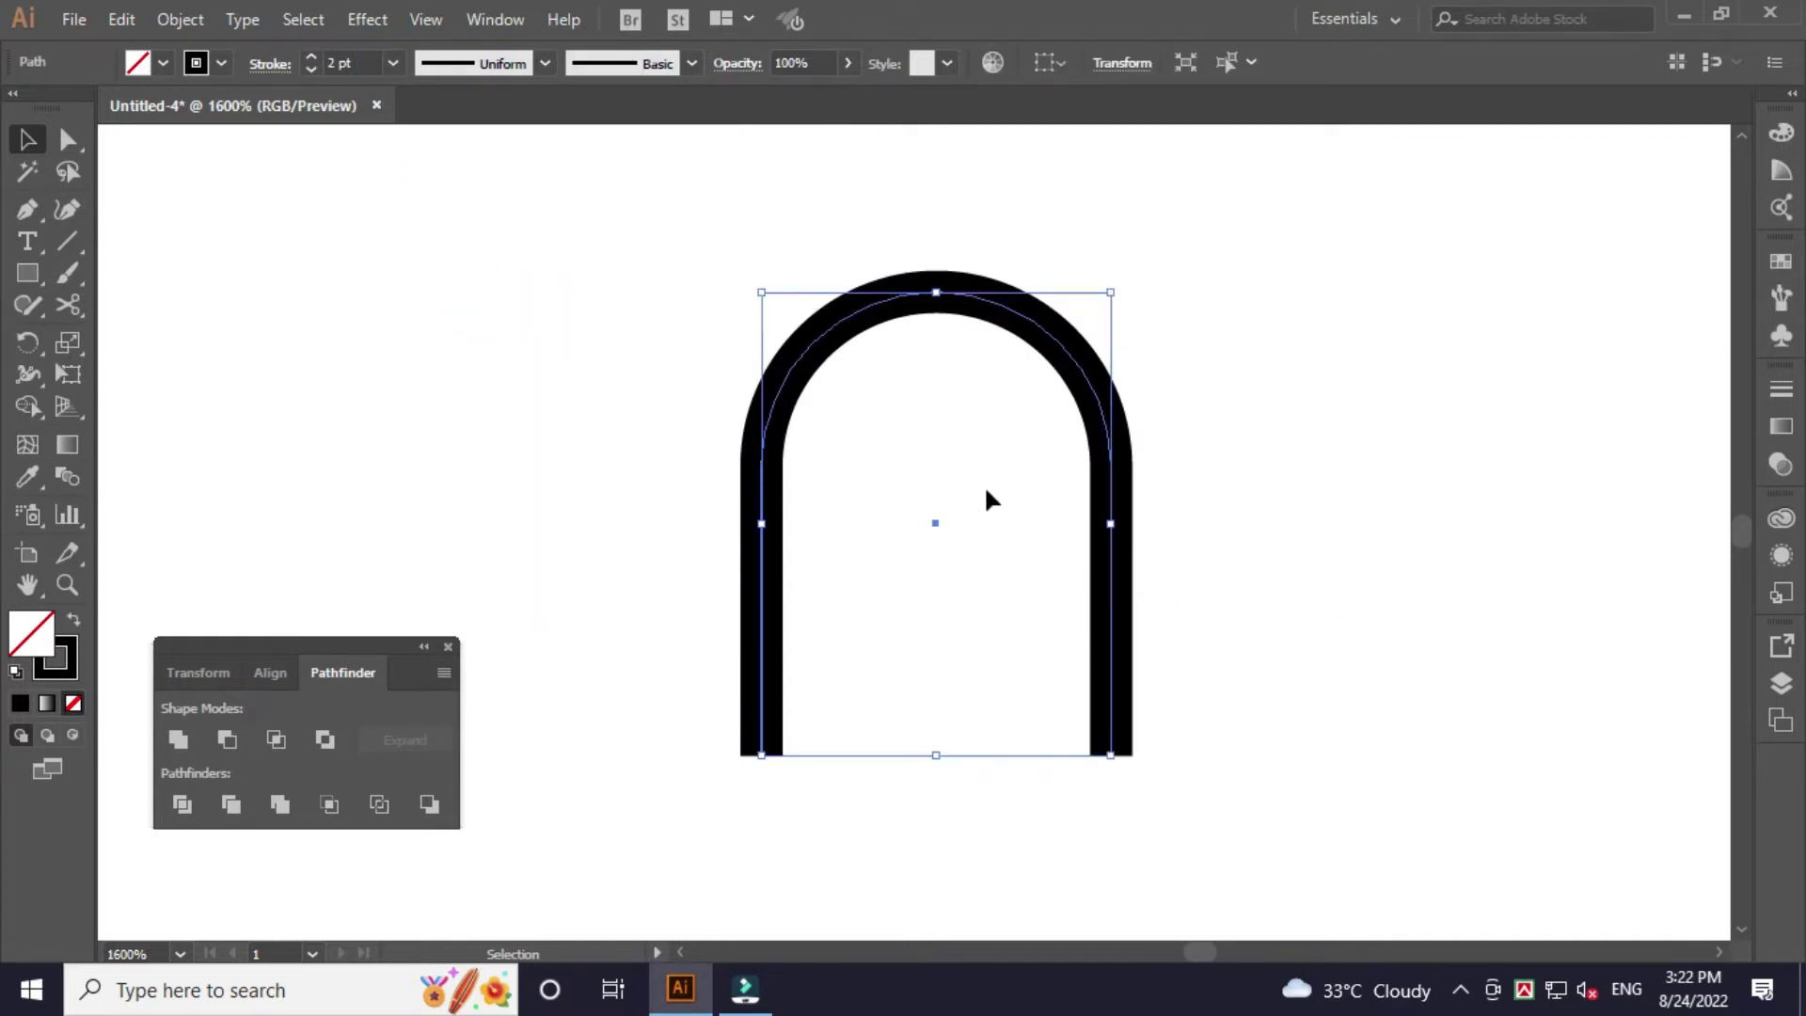
pyautogui.click(181, 21)
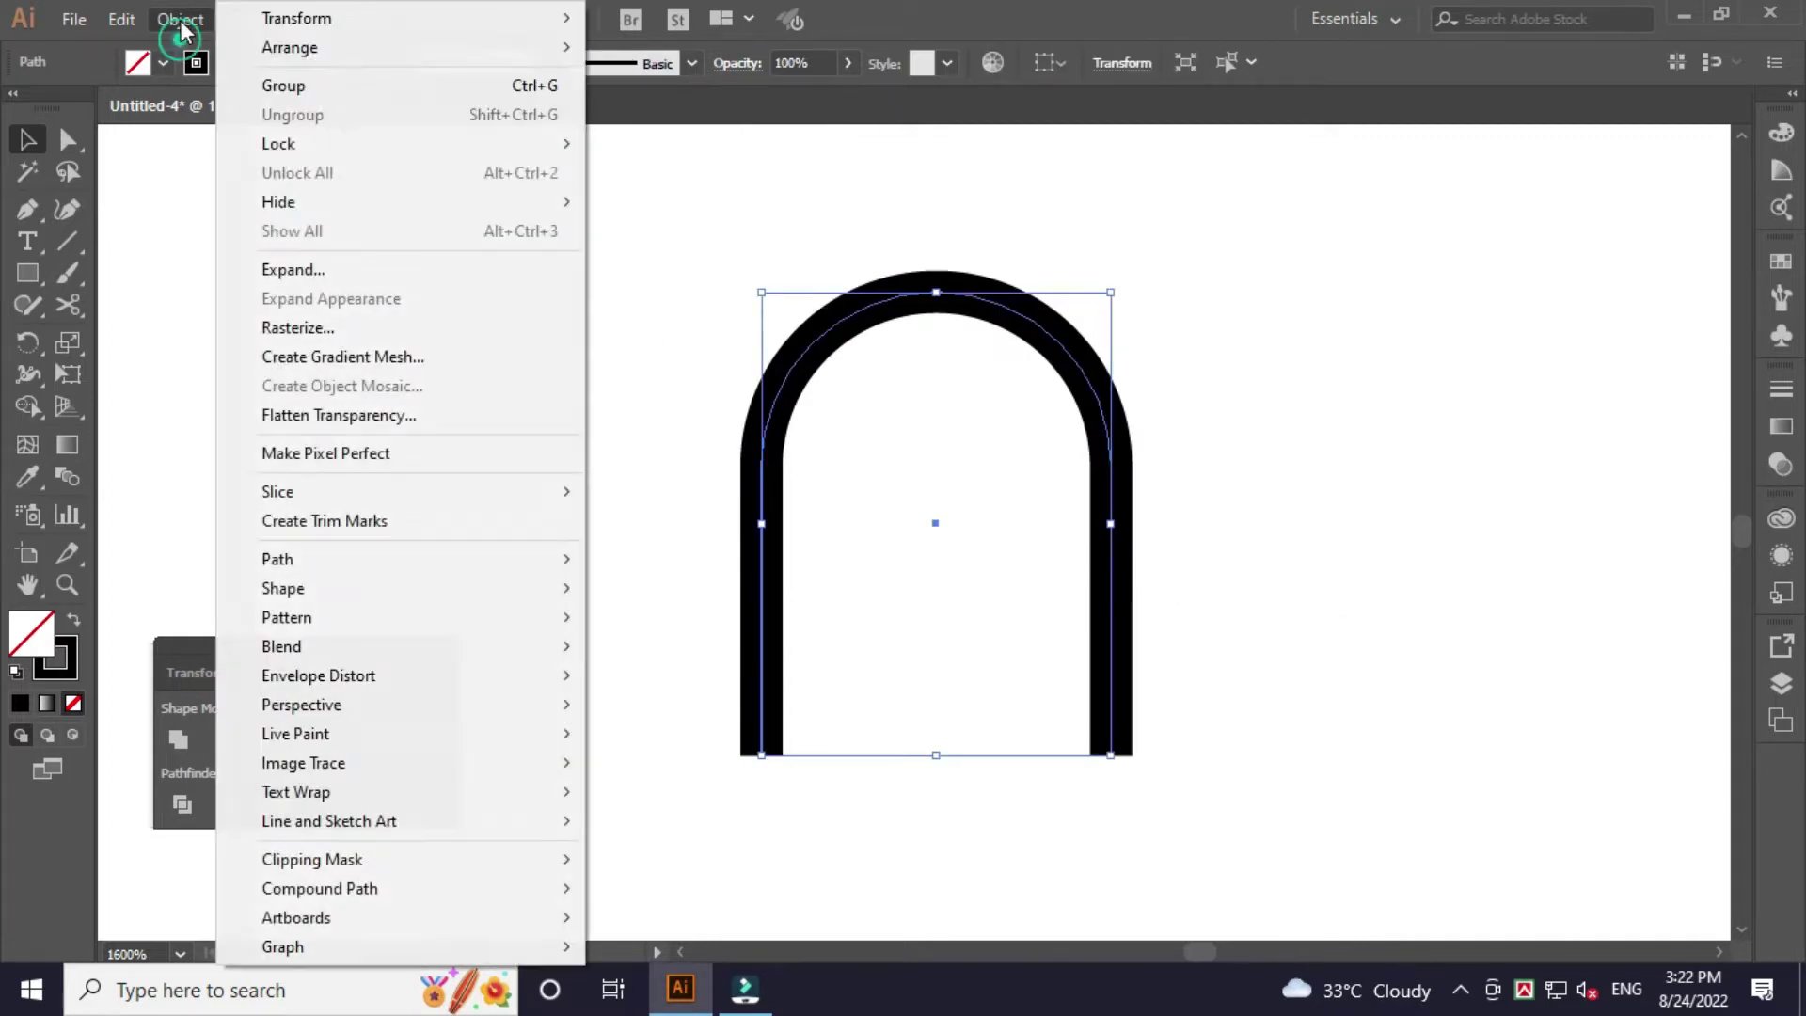
pyautogui.click(312, 272)
pyautogui.click(845, 637)
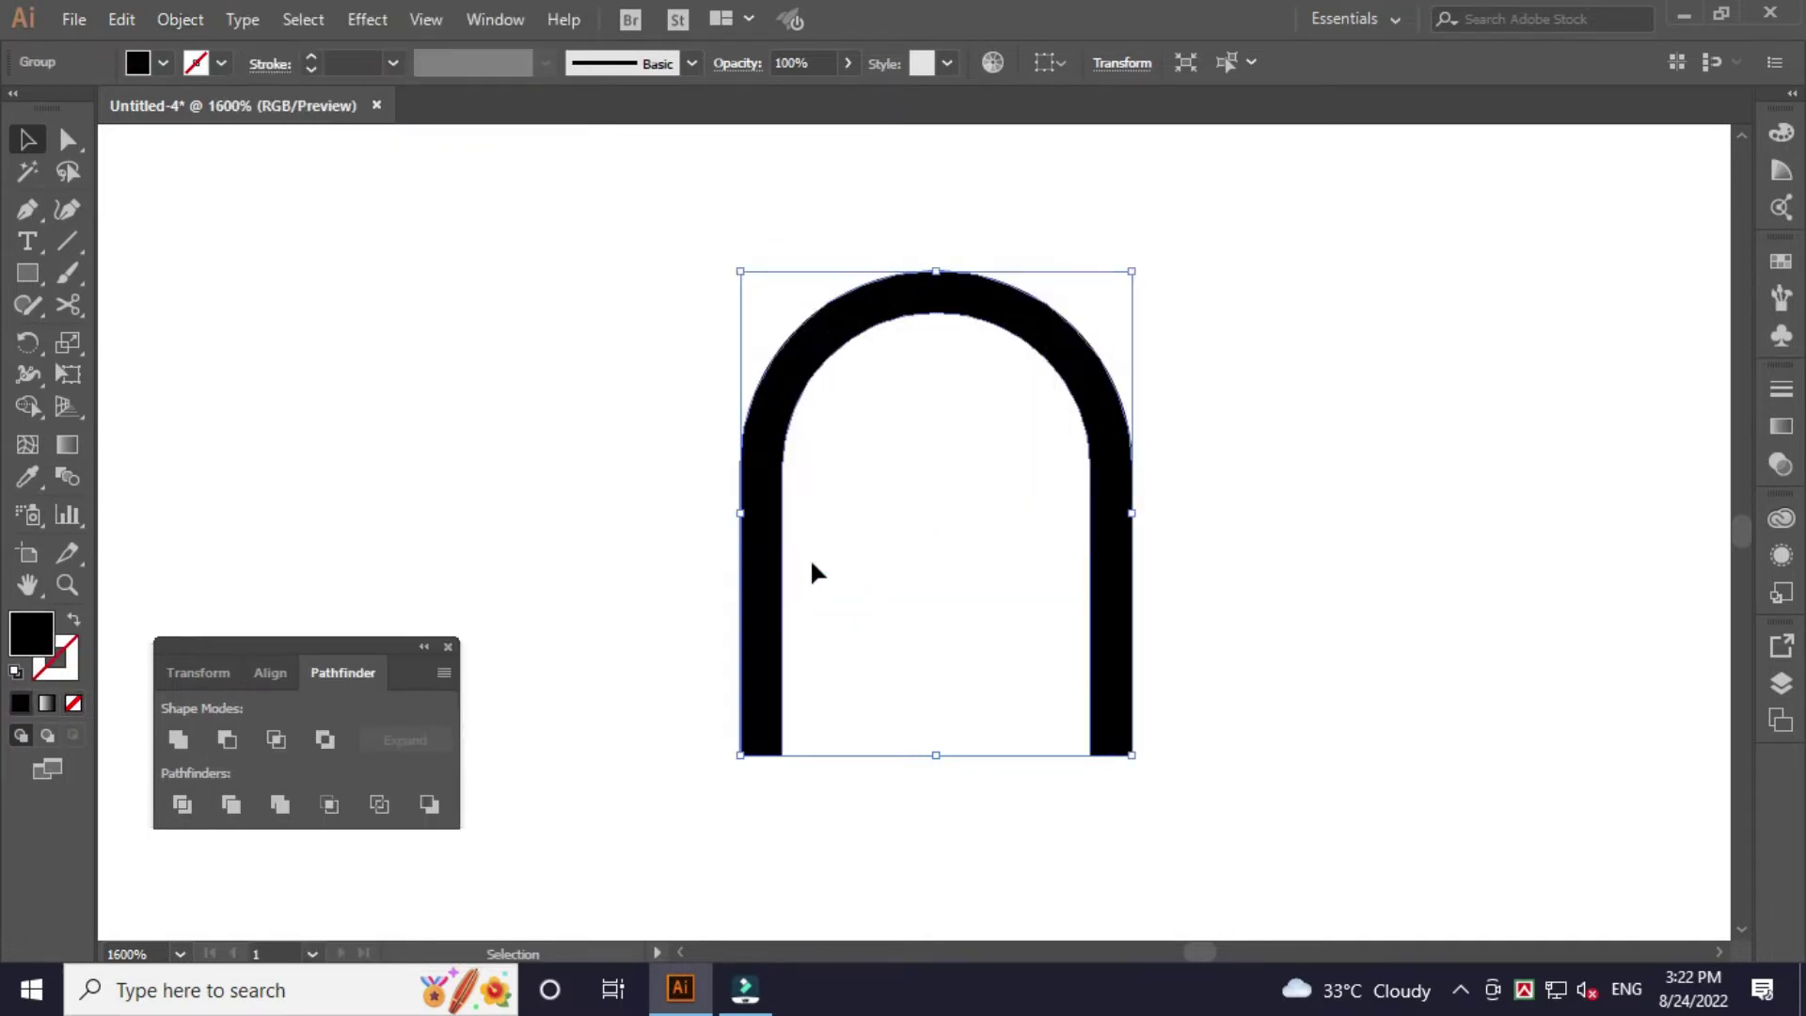
pyautogui.click(1239, 625)
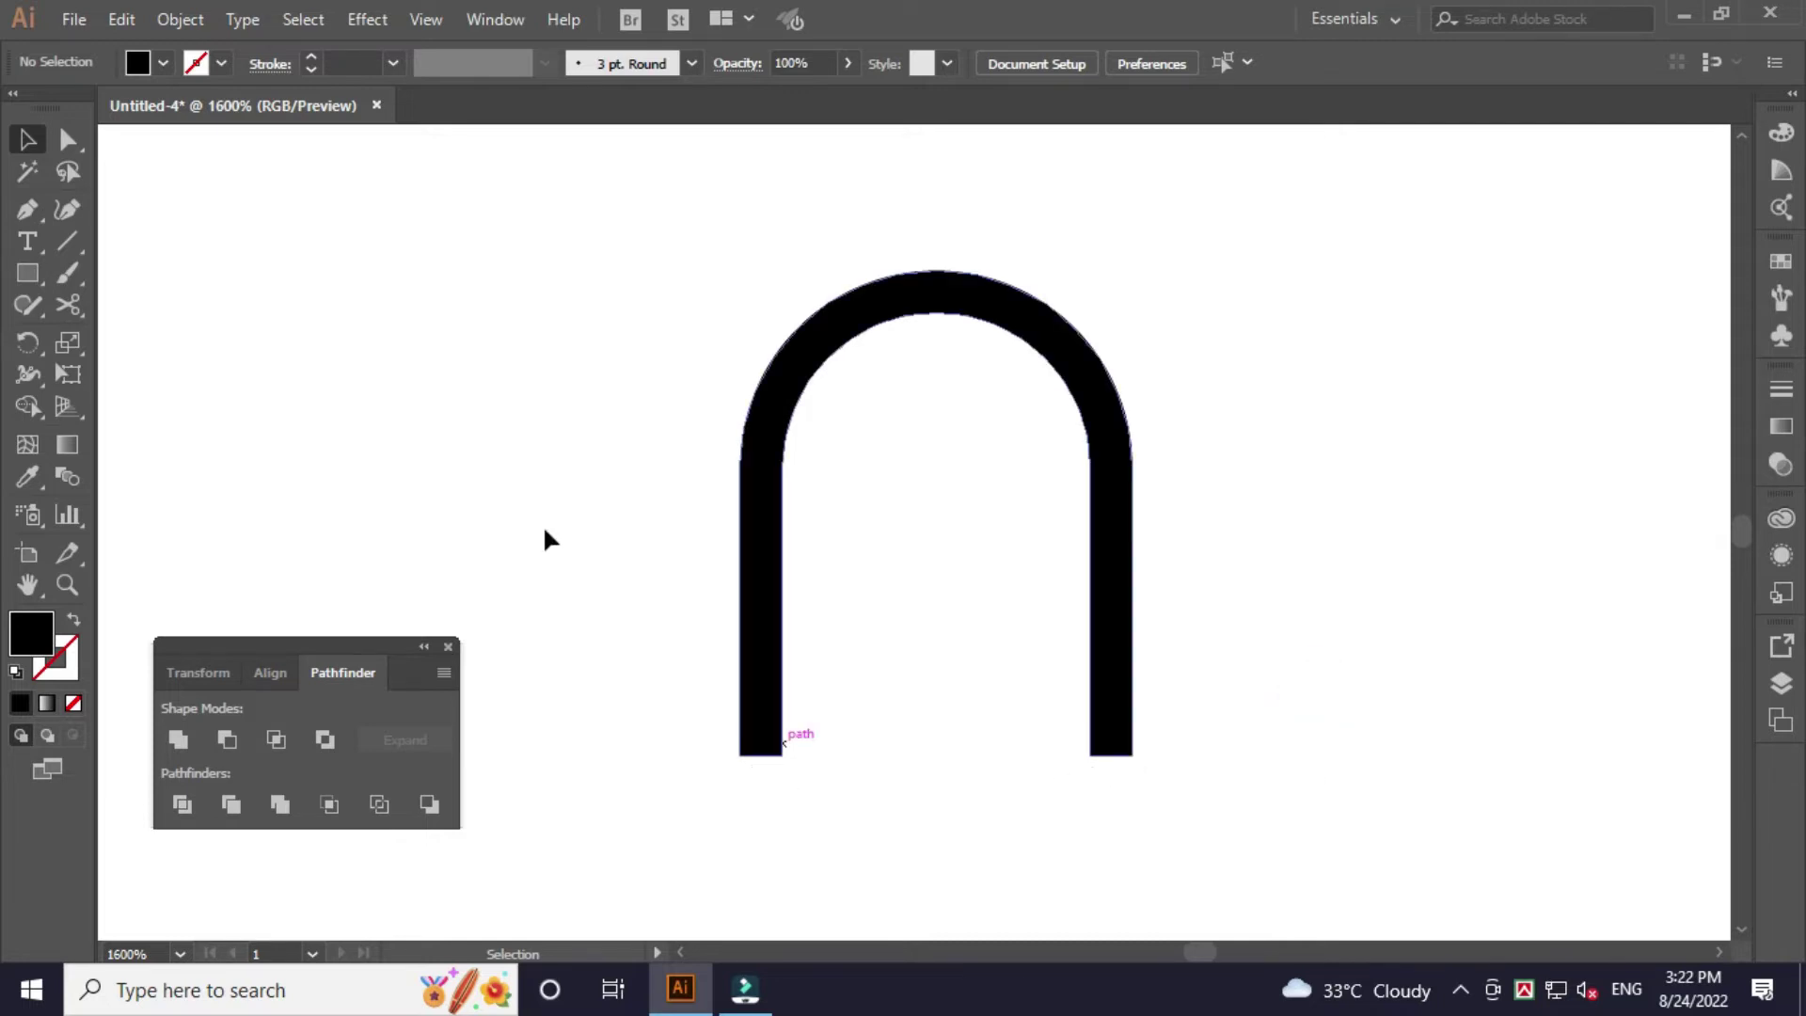
# Round off the anchor points at both leg ends, then select the whole arch.
pyautogui.click(75, 143)
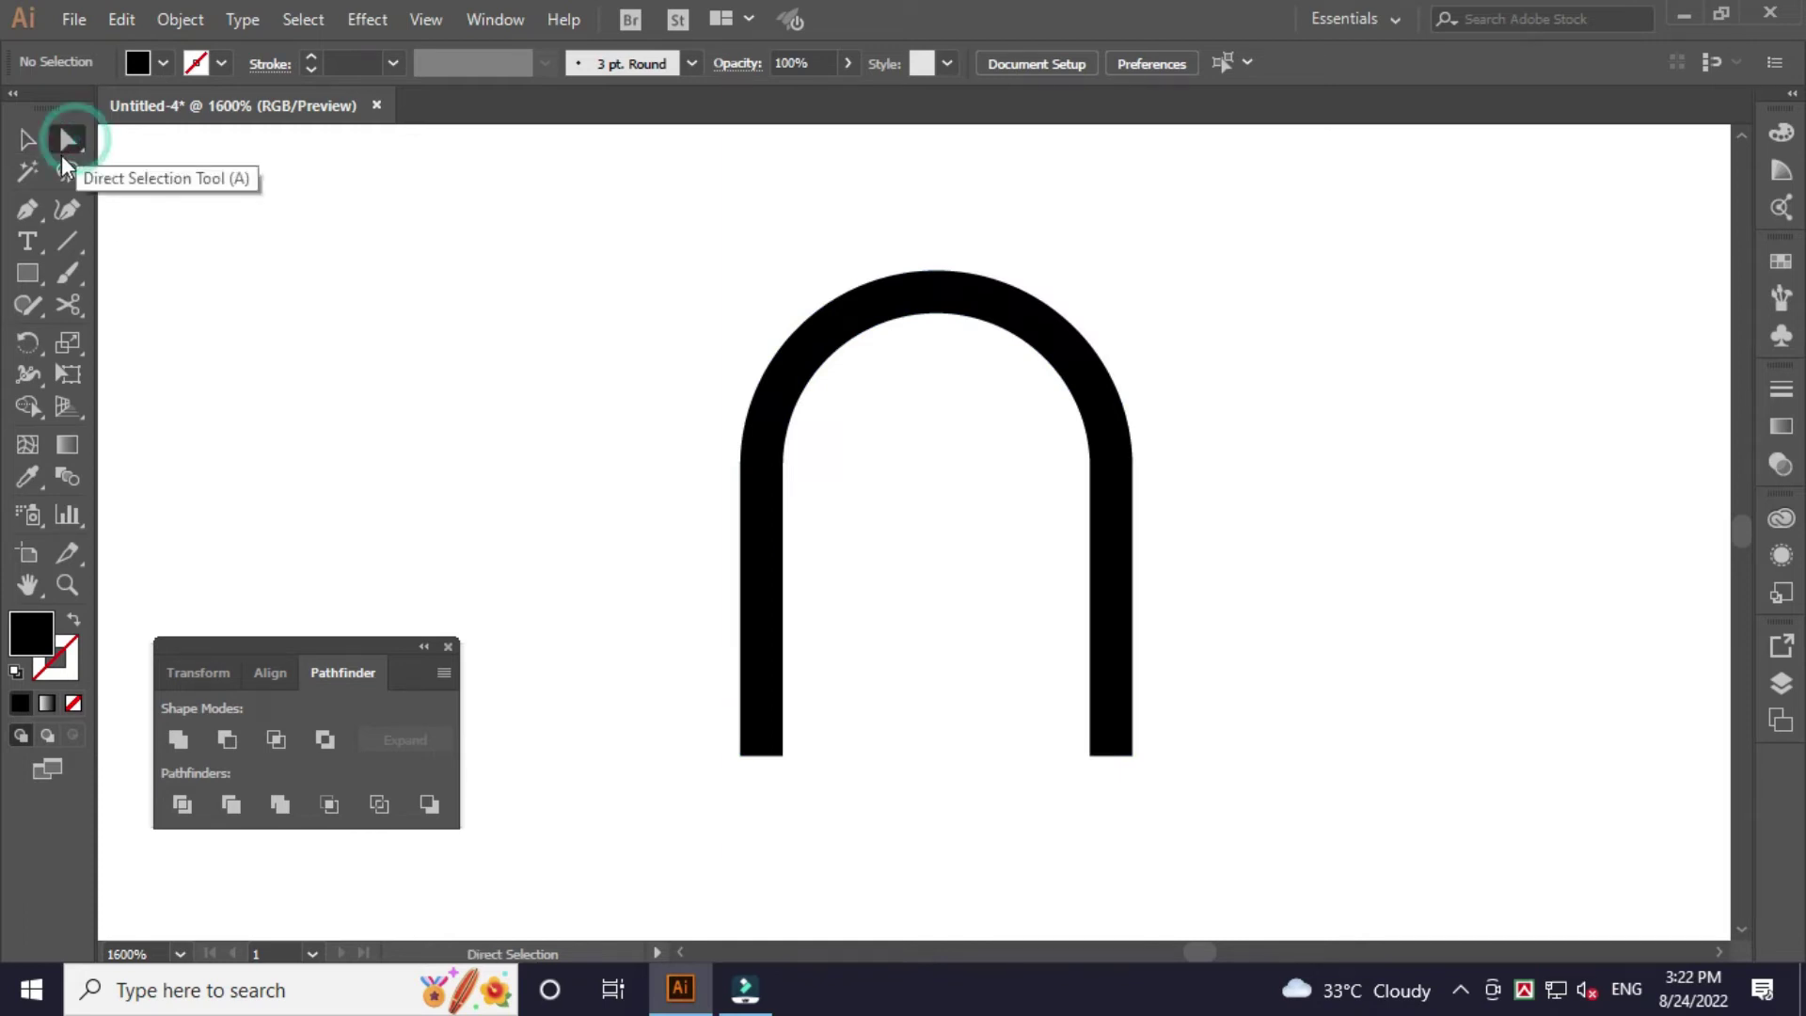
pyautogui.moveTo(1187, 785)
pyautogui.mouseDown()
pyautogui.moveTo(705, 700)
pyautogui.moveTo(762, 657)
pyautogui.mouseUp()
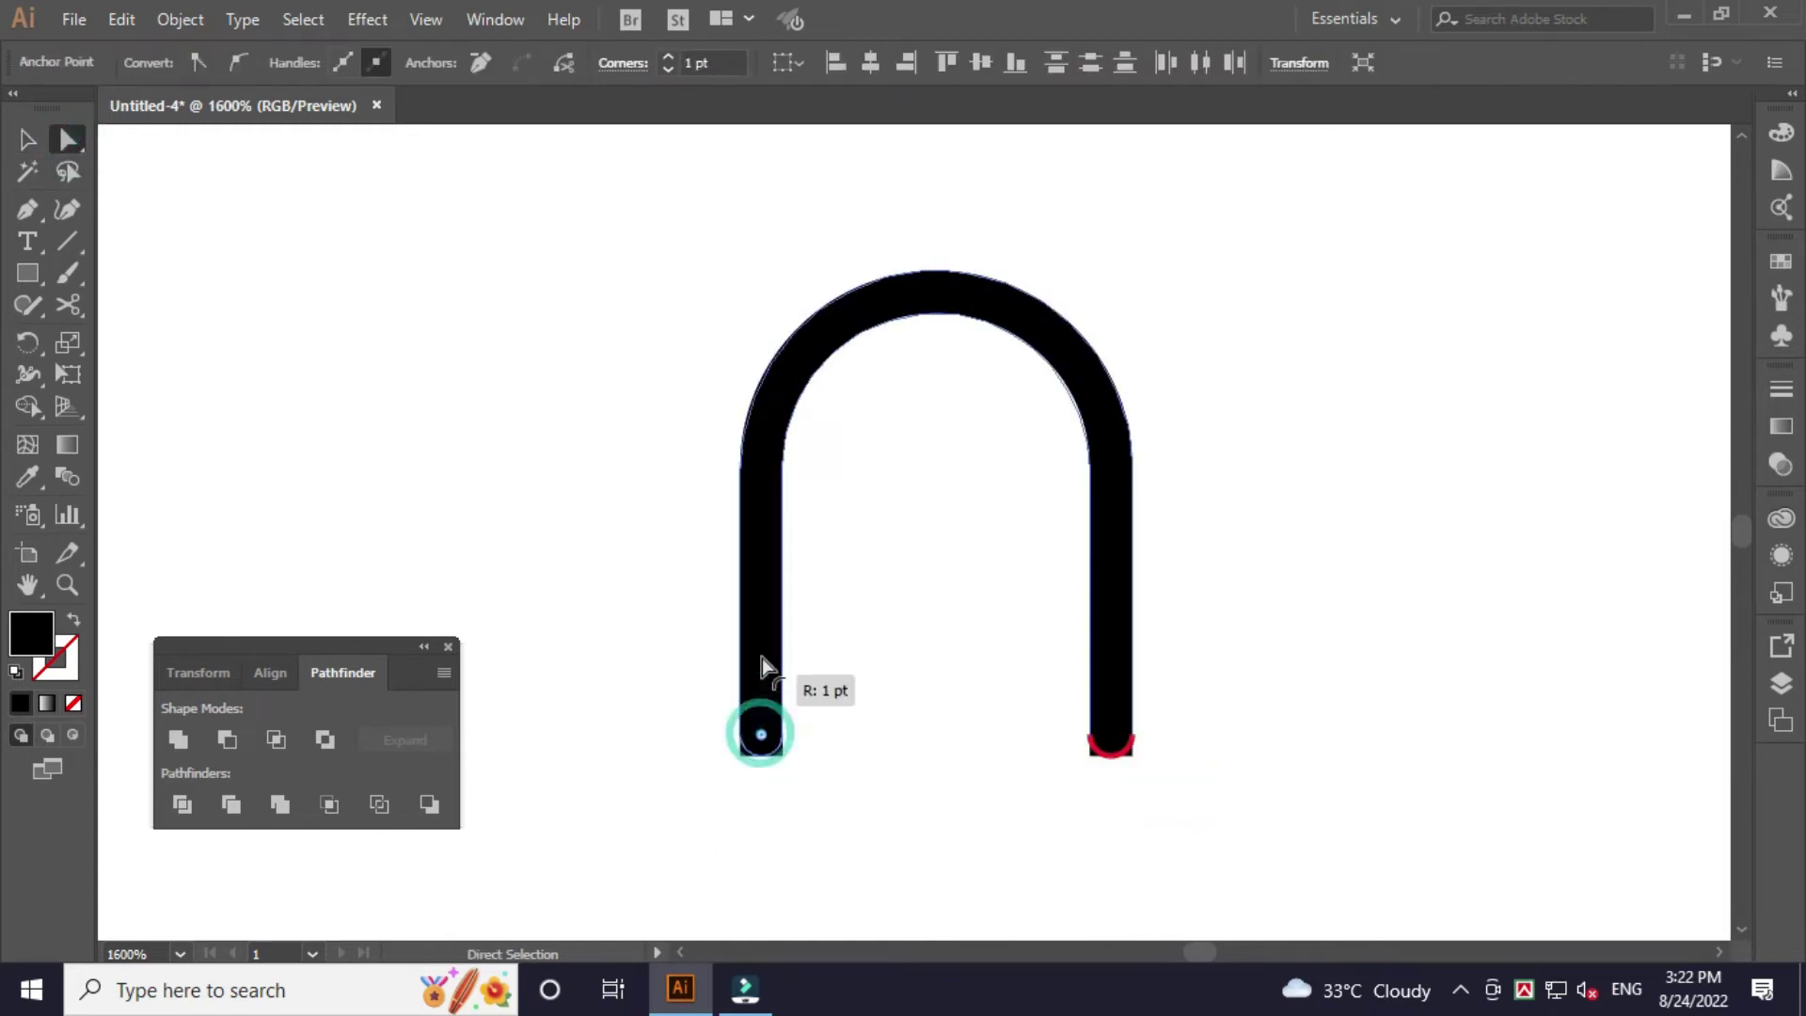
pyautogui.click(923, 701)
pyautogui.moveTo(942, 657); pyautogui.dragTo(908, 668)
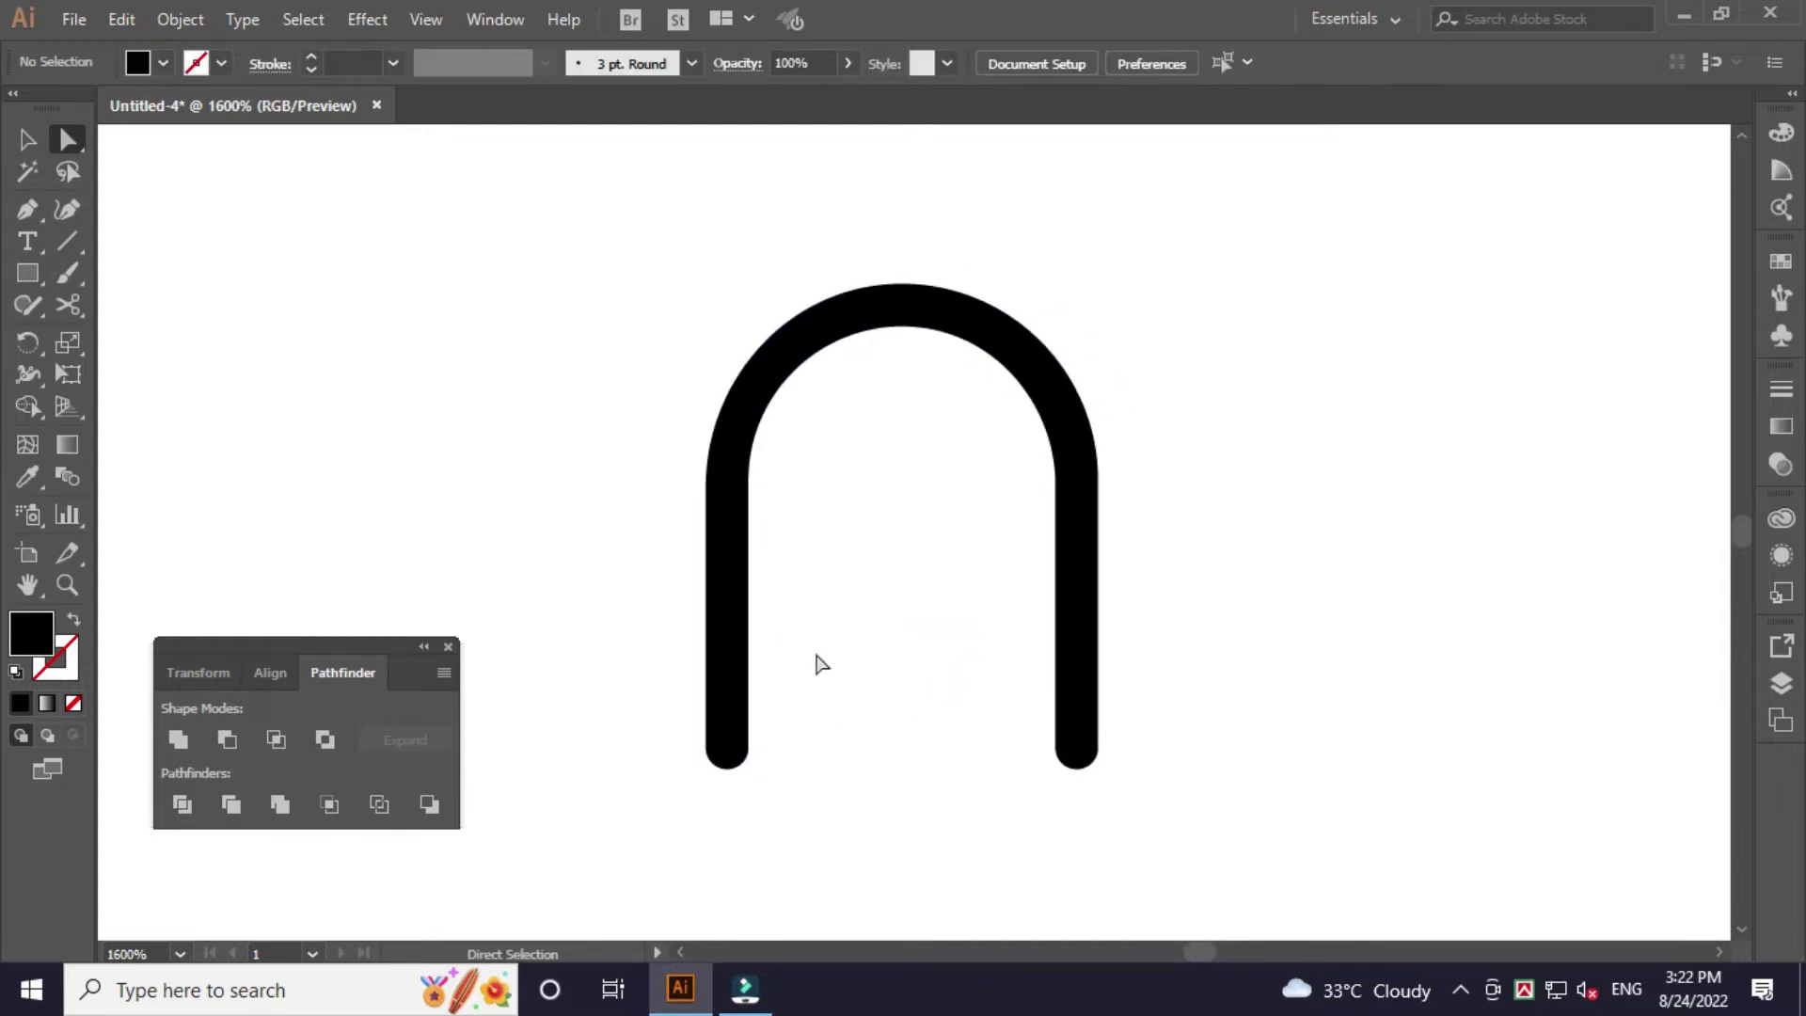
pyautogui.press('v')
pyautogui.moveTo(863, 734); pyautogui.dragTo(645, 605)
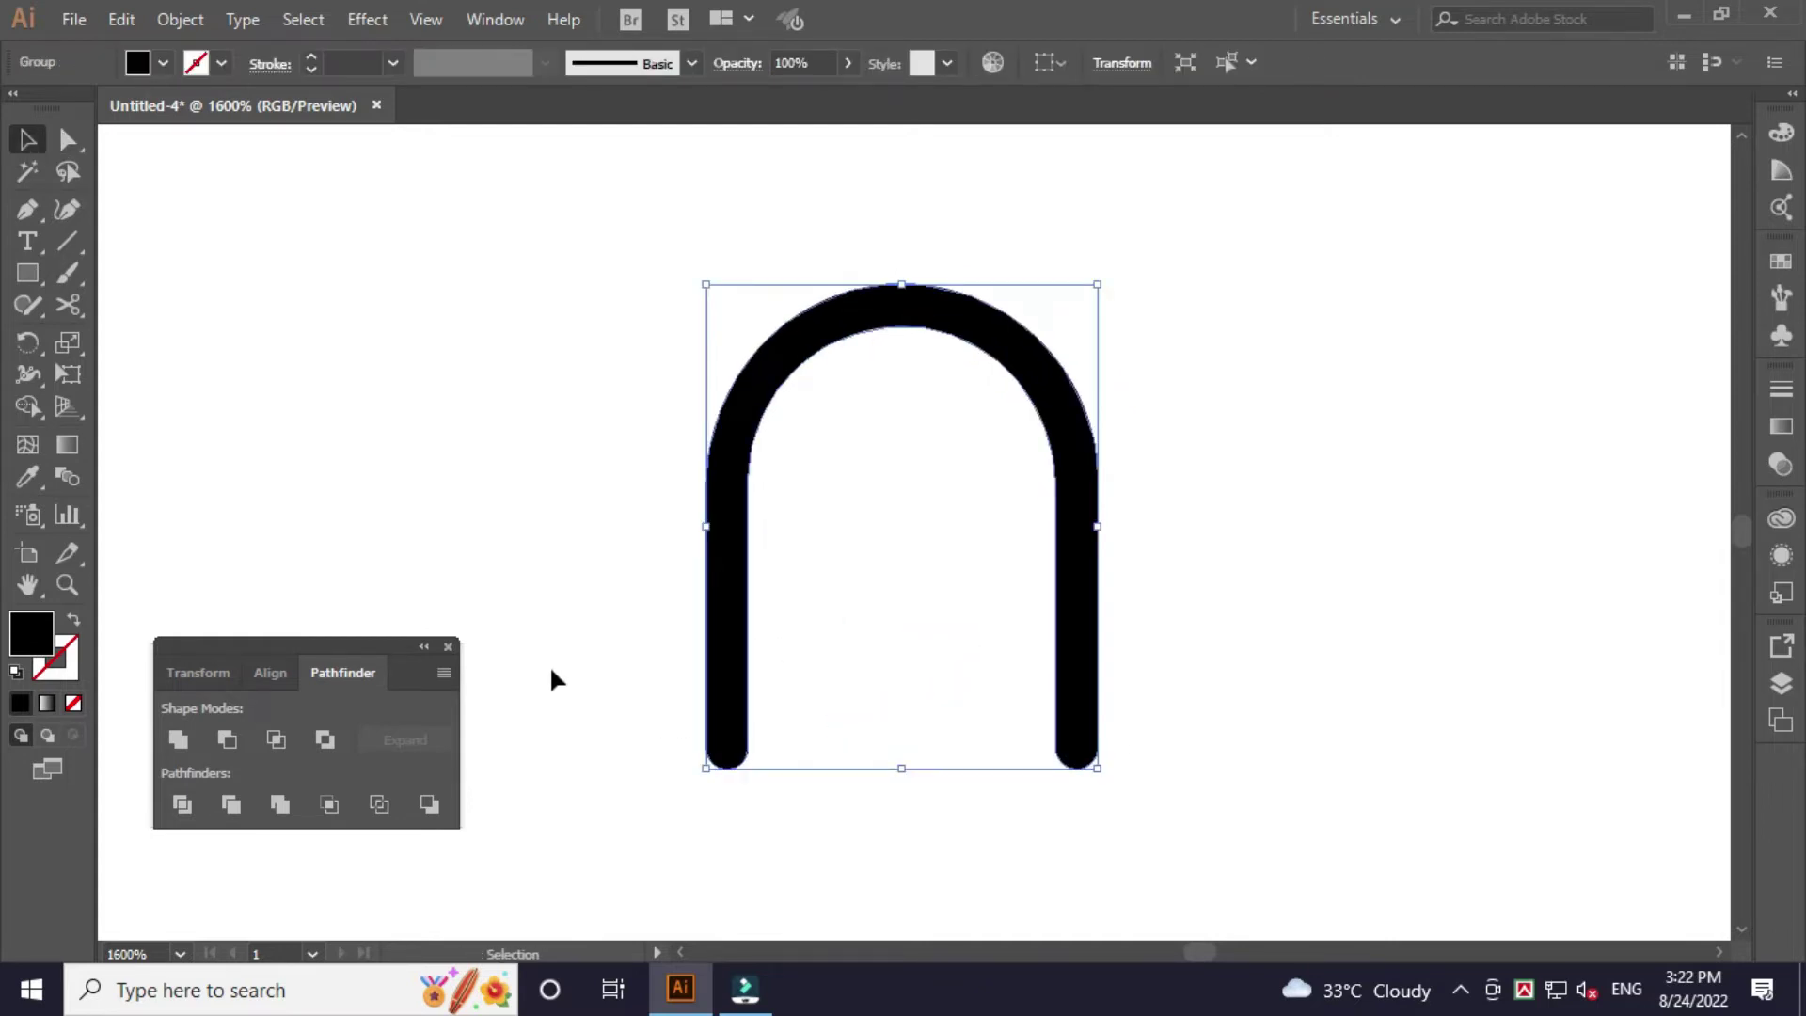
# Remove the arch's black fill and give it a 1 pt outline, then select the arch group.
pyautogui.click(74, 704)
pyautogui.click(629, 504)
pyautogui.moveTo(589, 455); pyautogui.dragTo(820, 604)
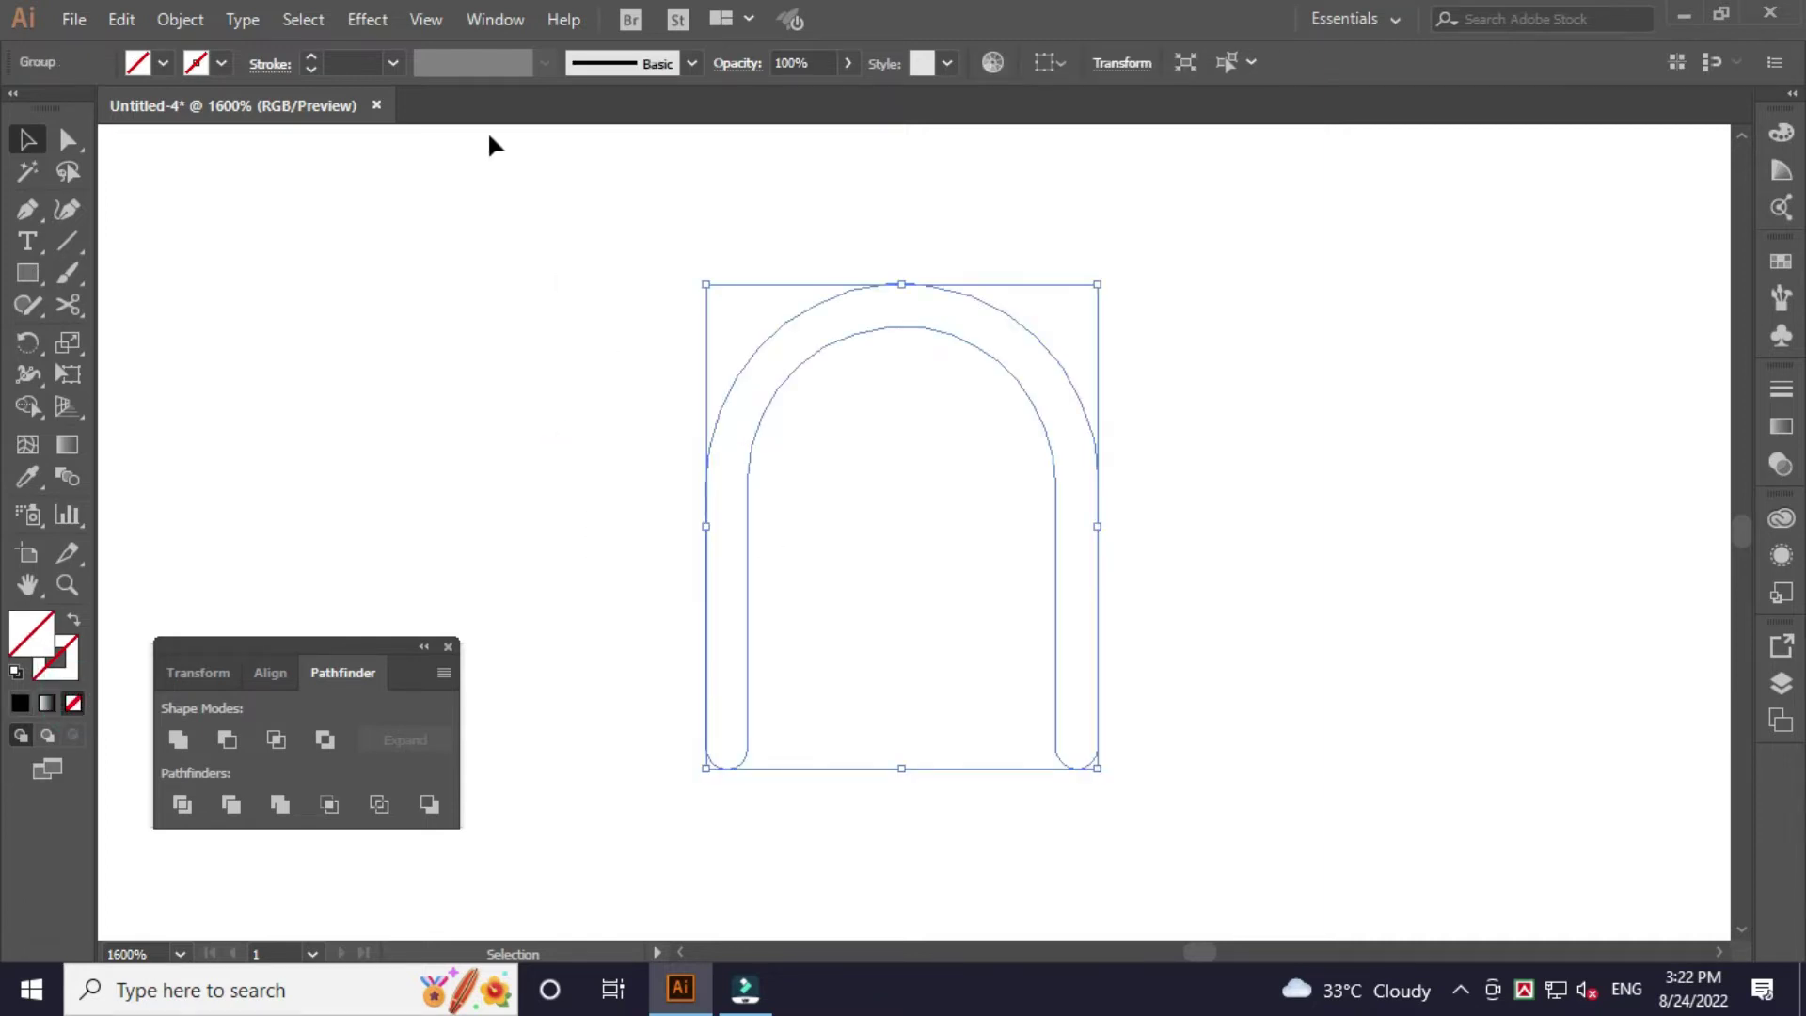
pyautogui.click(398, 64)
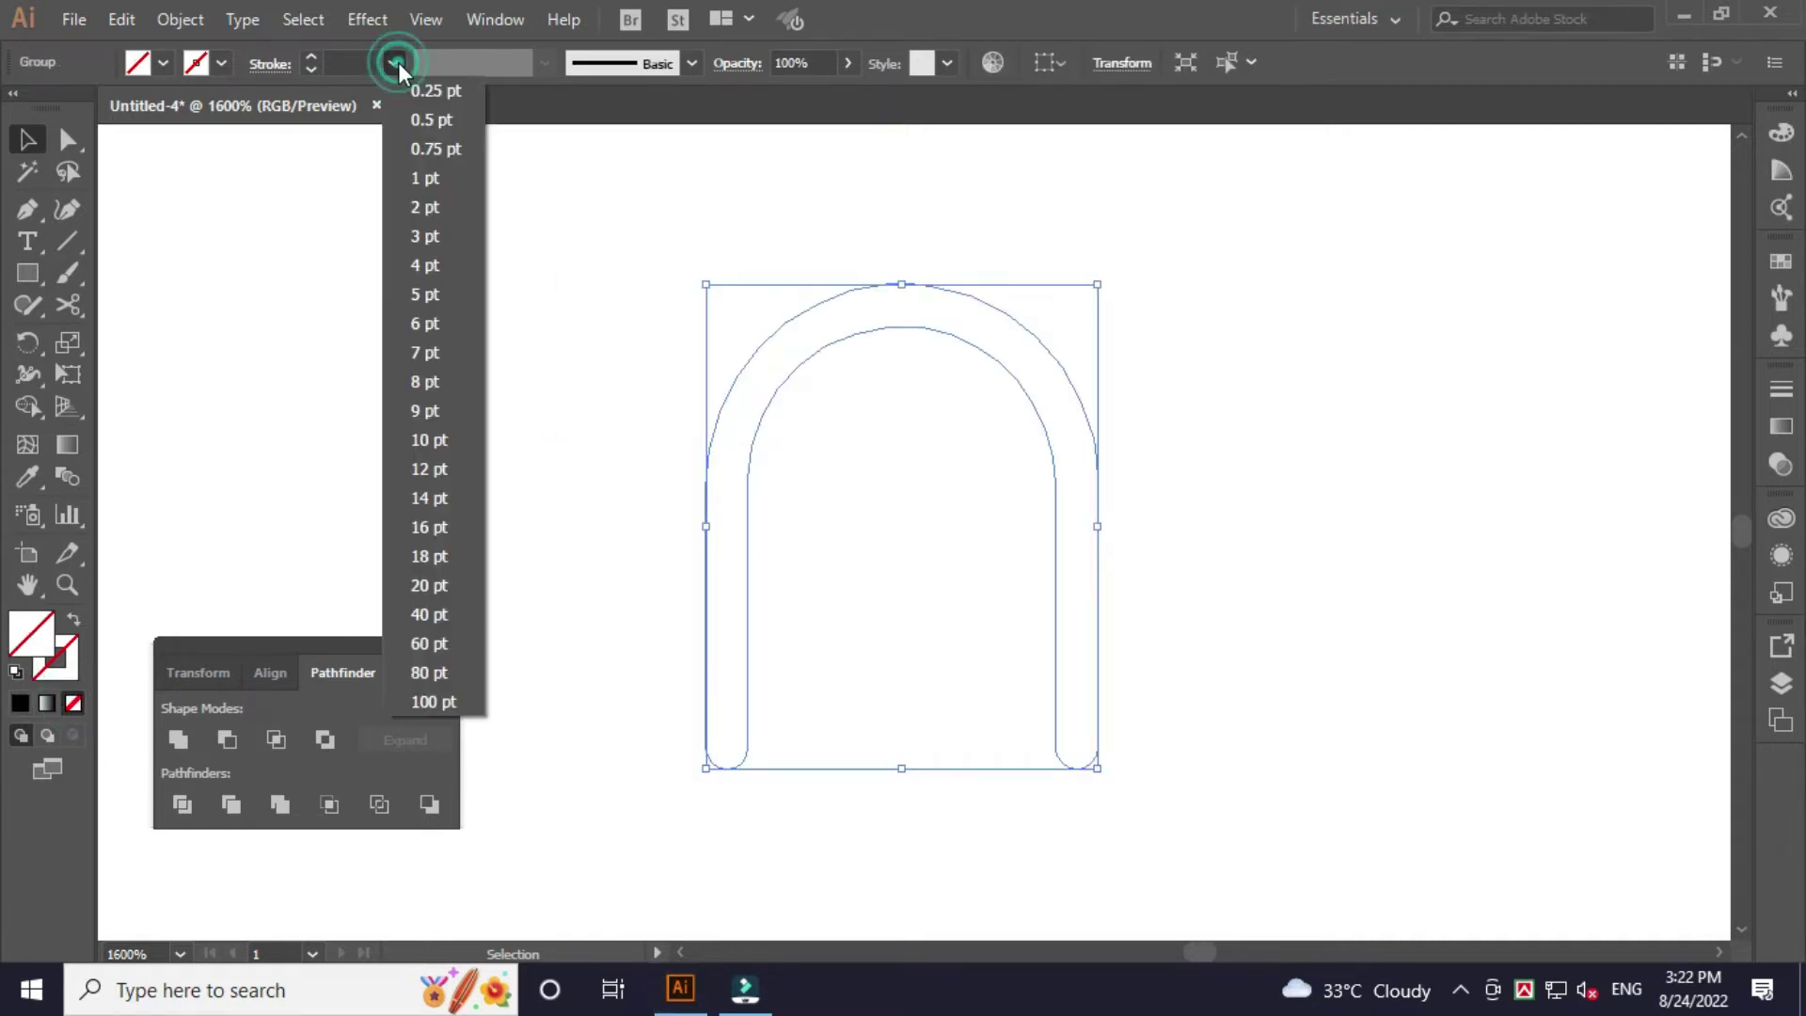
pyautogui.click(420, 173)
pyautogui.click(494, 385)
pyautogui.moveTo(524, 408)
pyautogui.mouseDown()
pyautogui.moveTo(538, 440)
pyautogui.moveTo(1262, 615)
pyautogui.mouseUp()
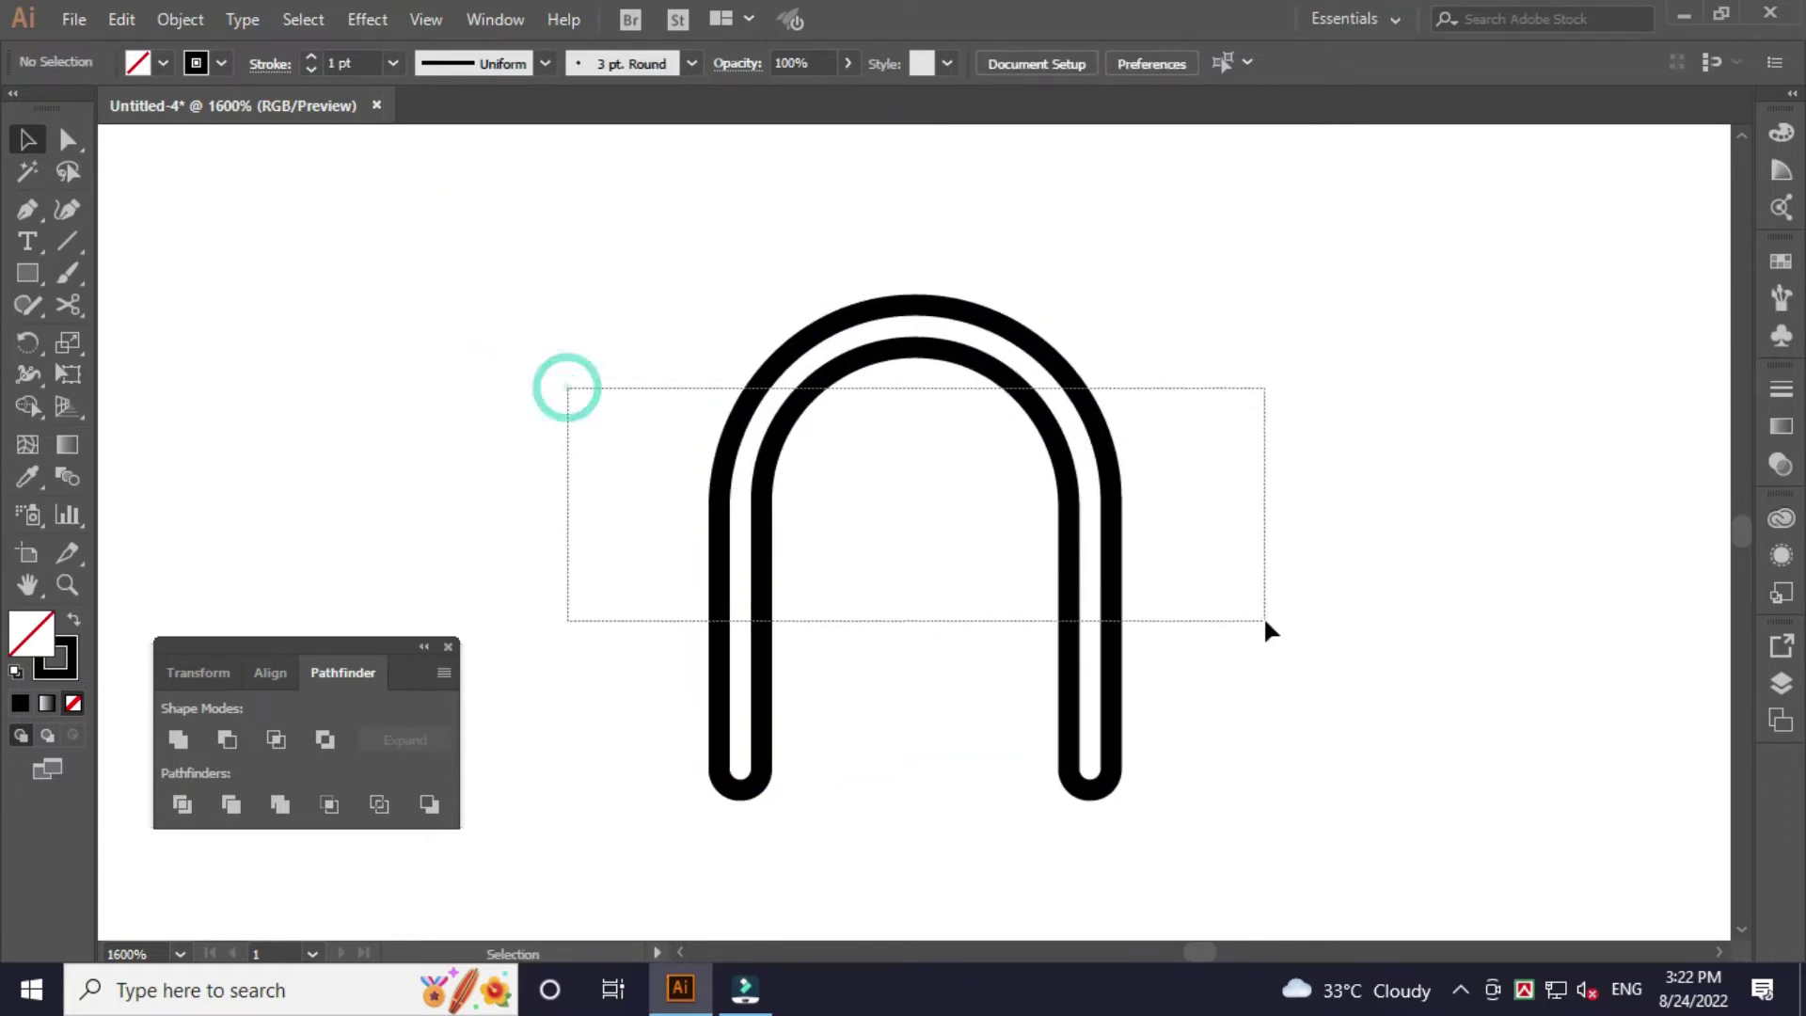
pyautogui.click(1261, 614)
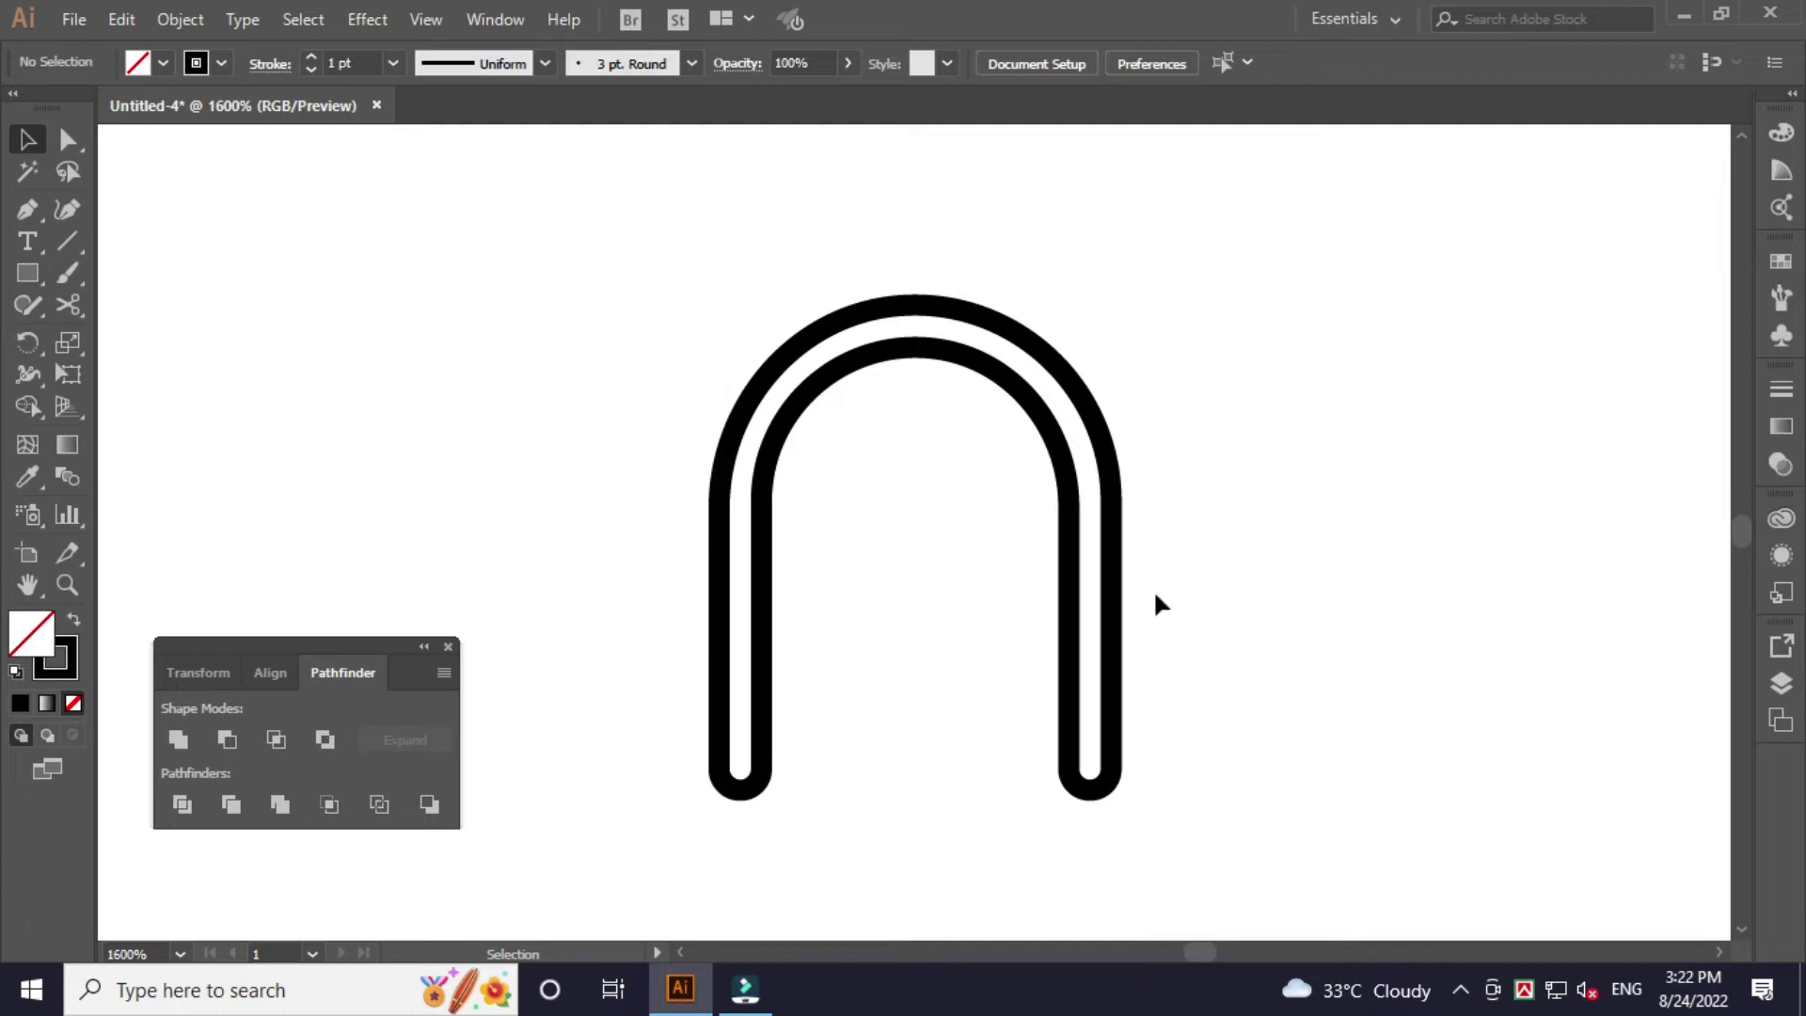
pyautogui.moveTo(1199, 621); pyautogui.dragTo(950, 597)
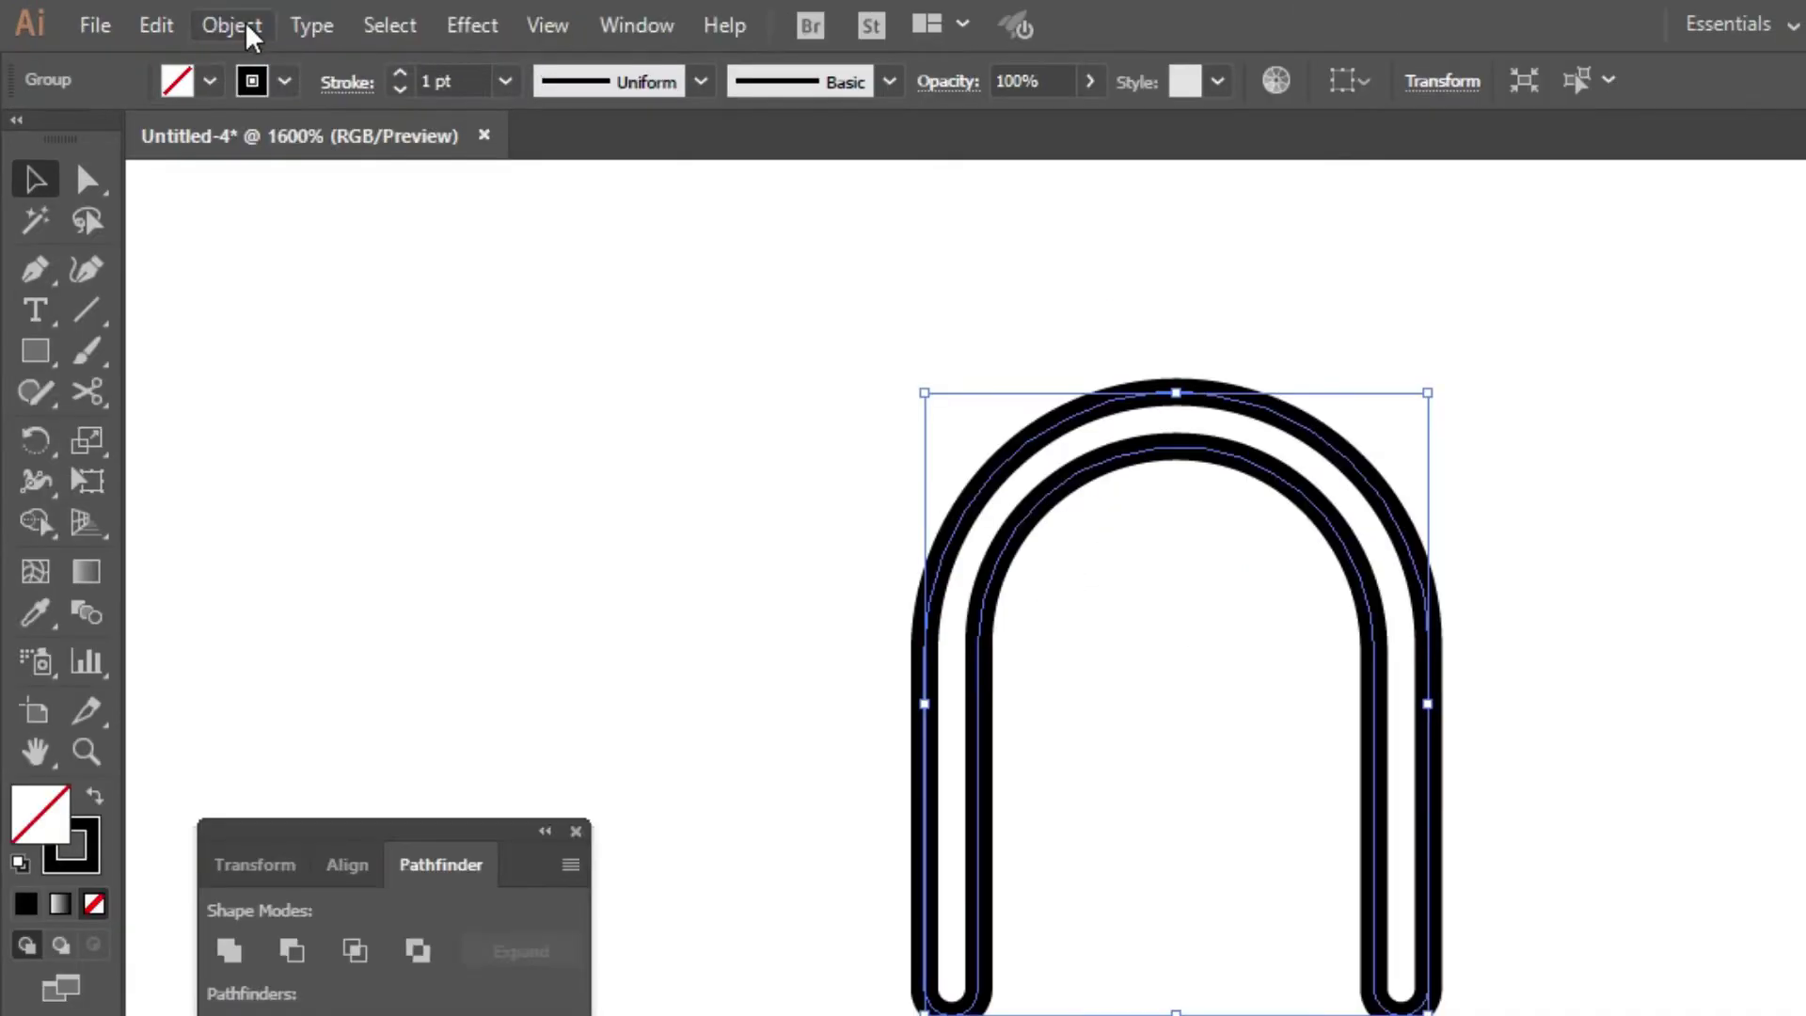
# Apply a 2 pt Offset Path to the arch with preview enabled.
pyautogui.click(191, 20)
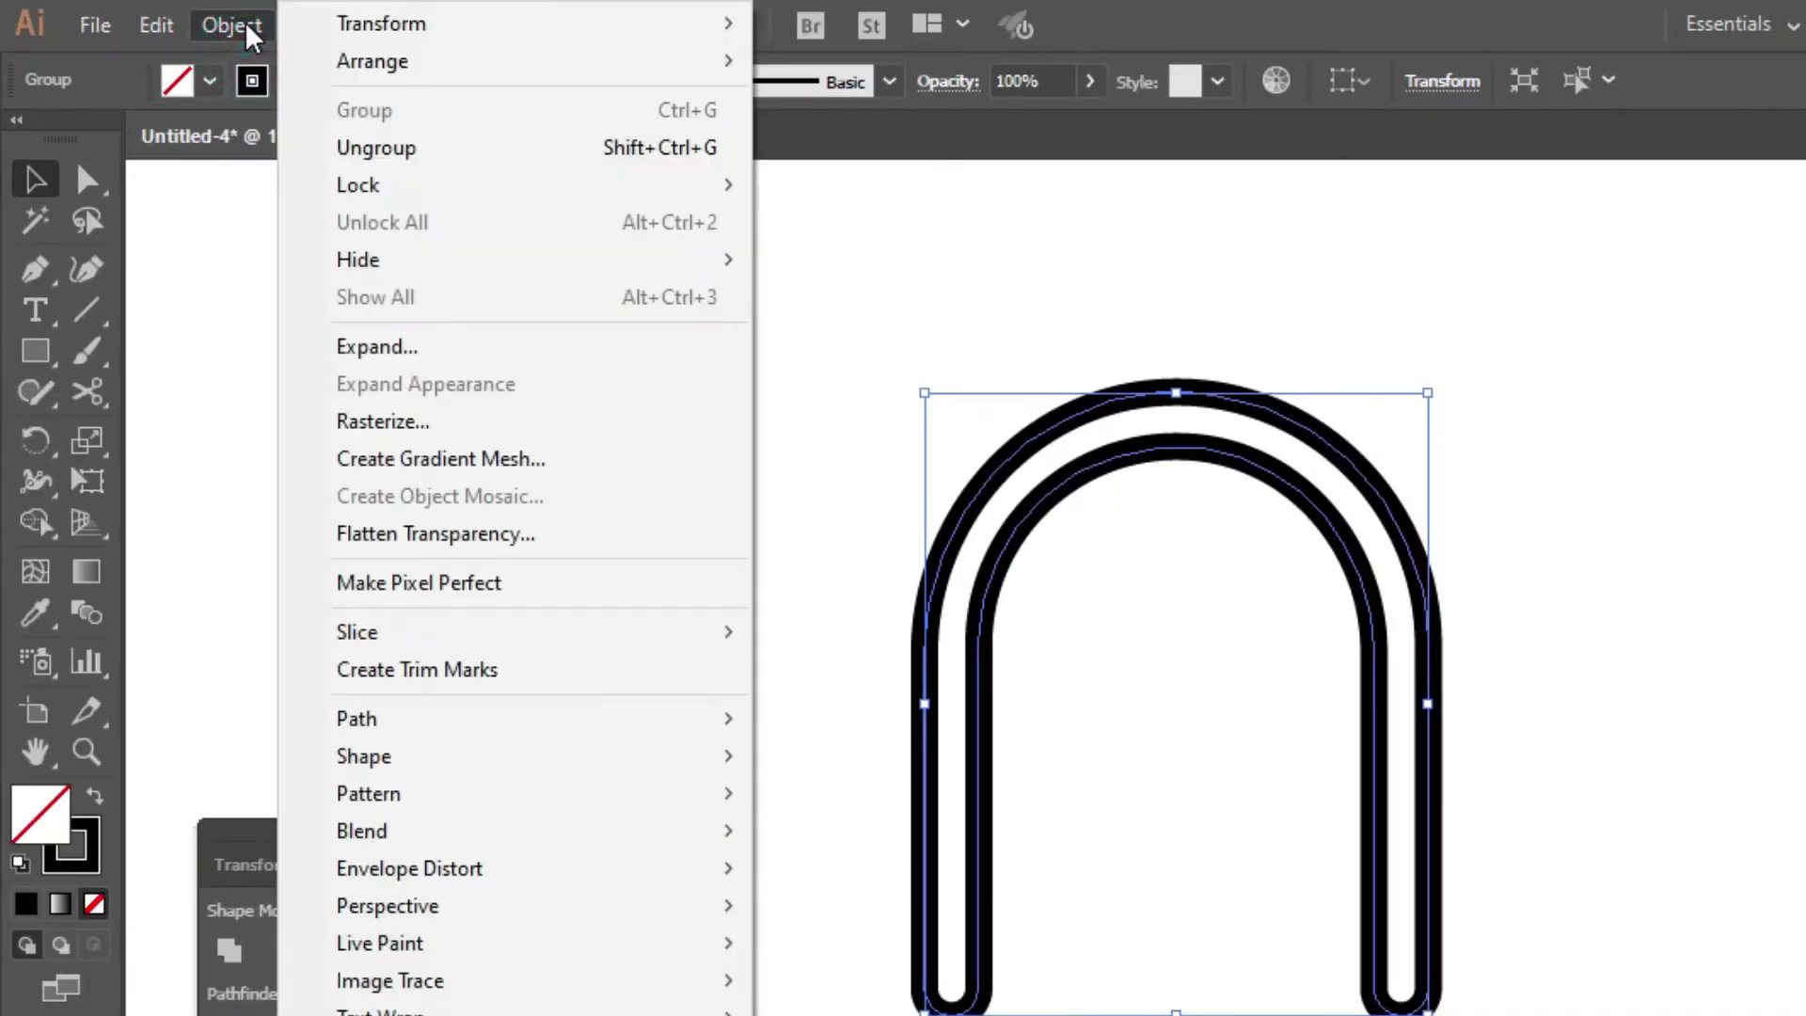
pyautogui.moveTo(357, 719)
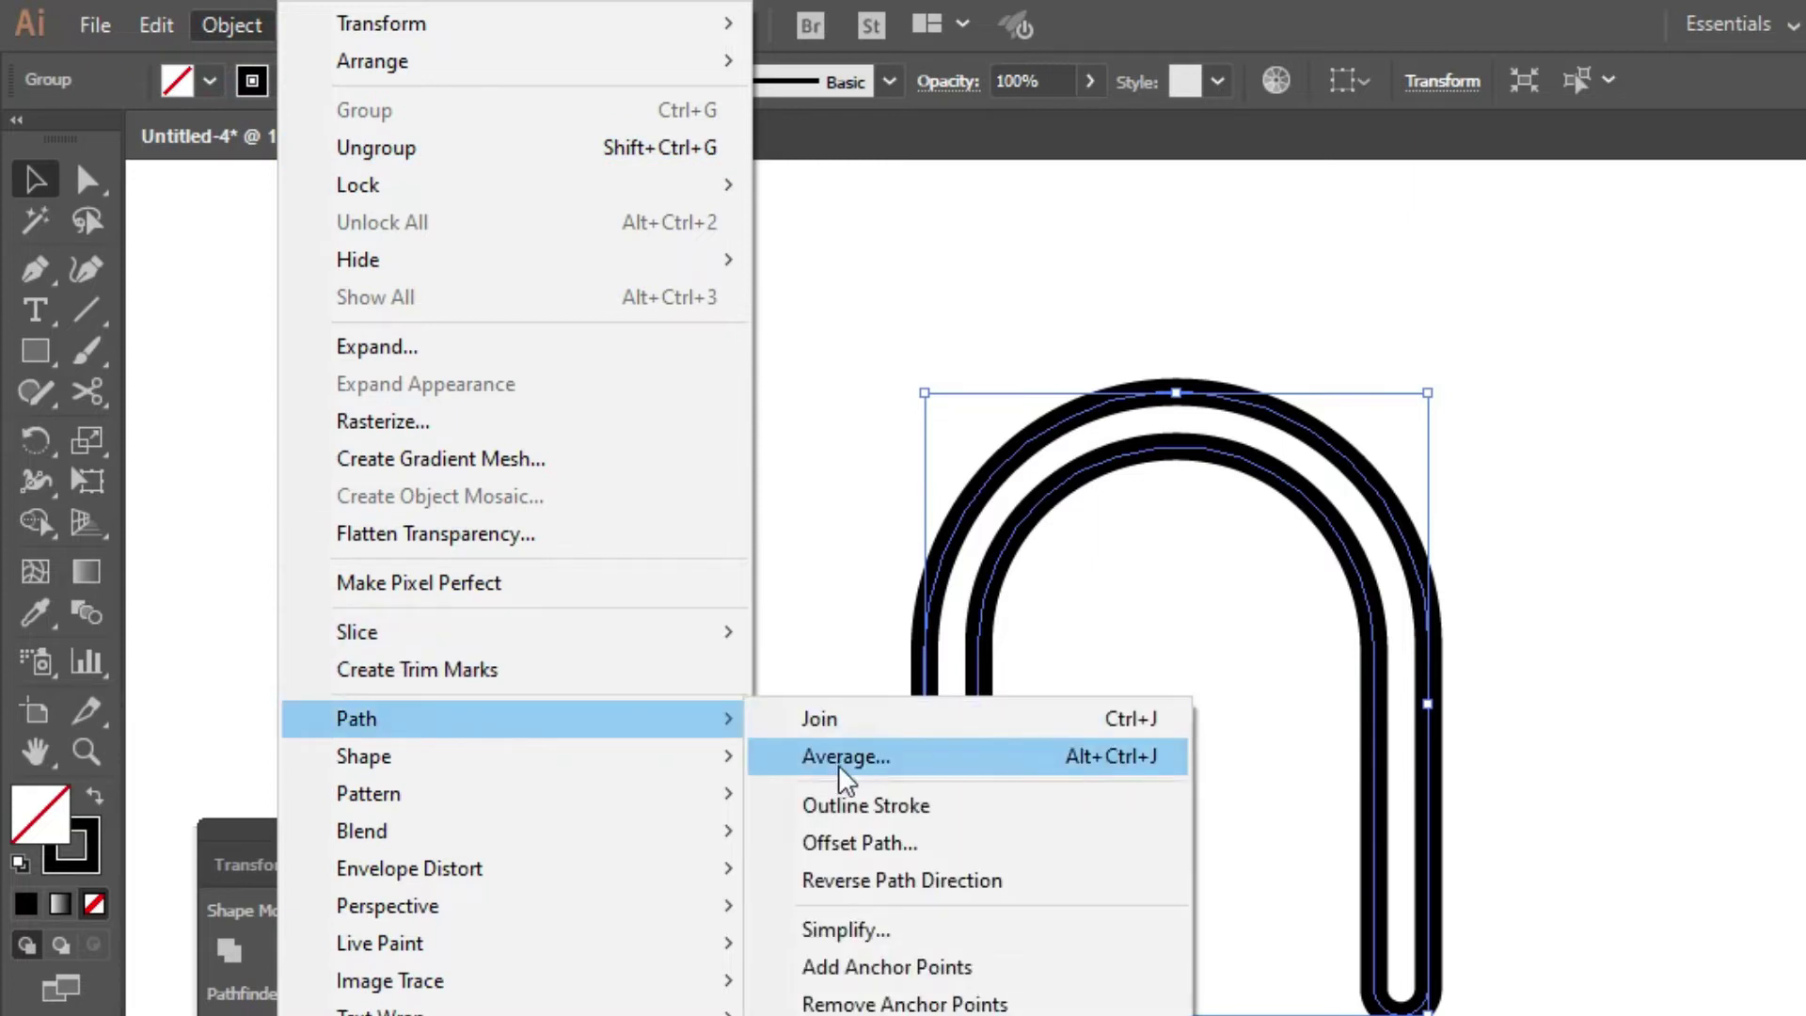
pyautogui.click(859, 843)
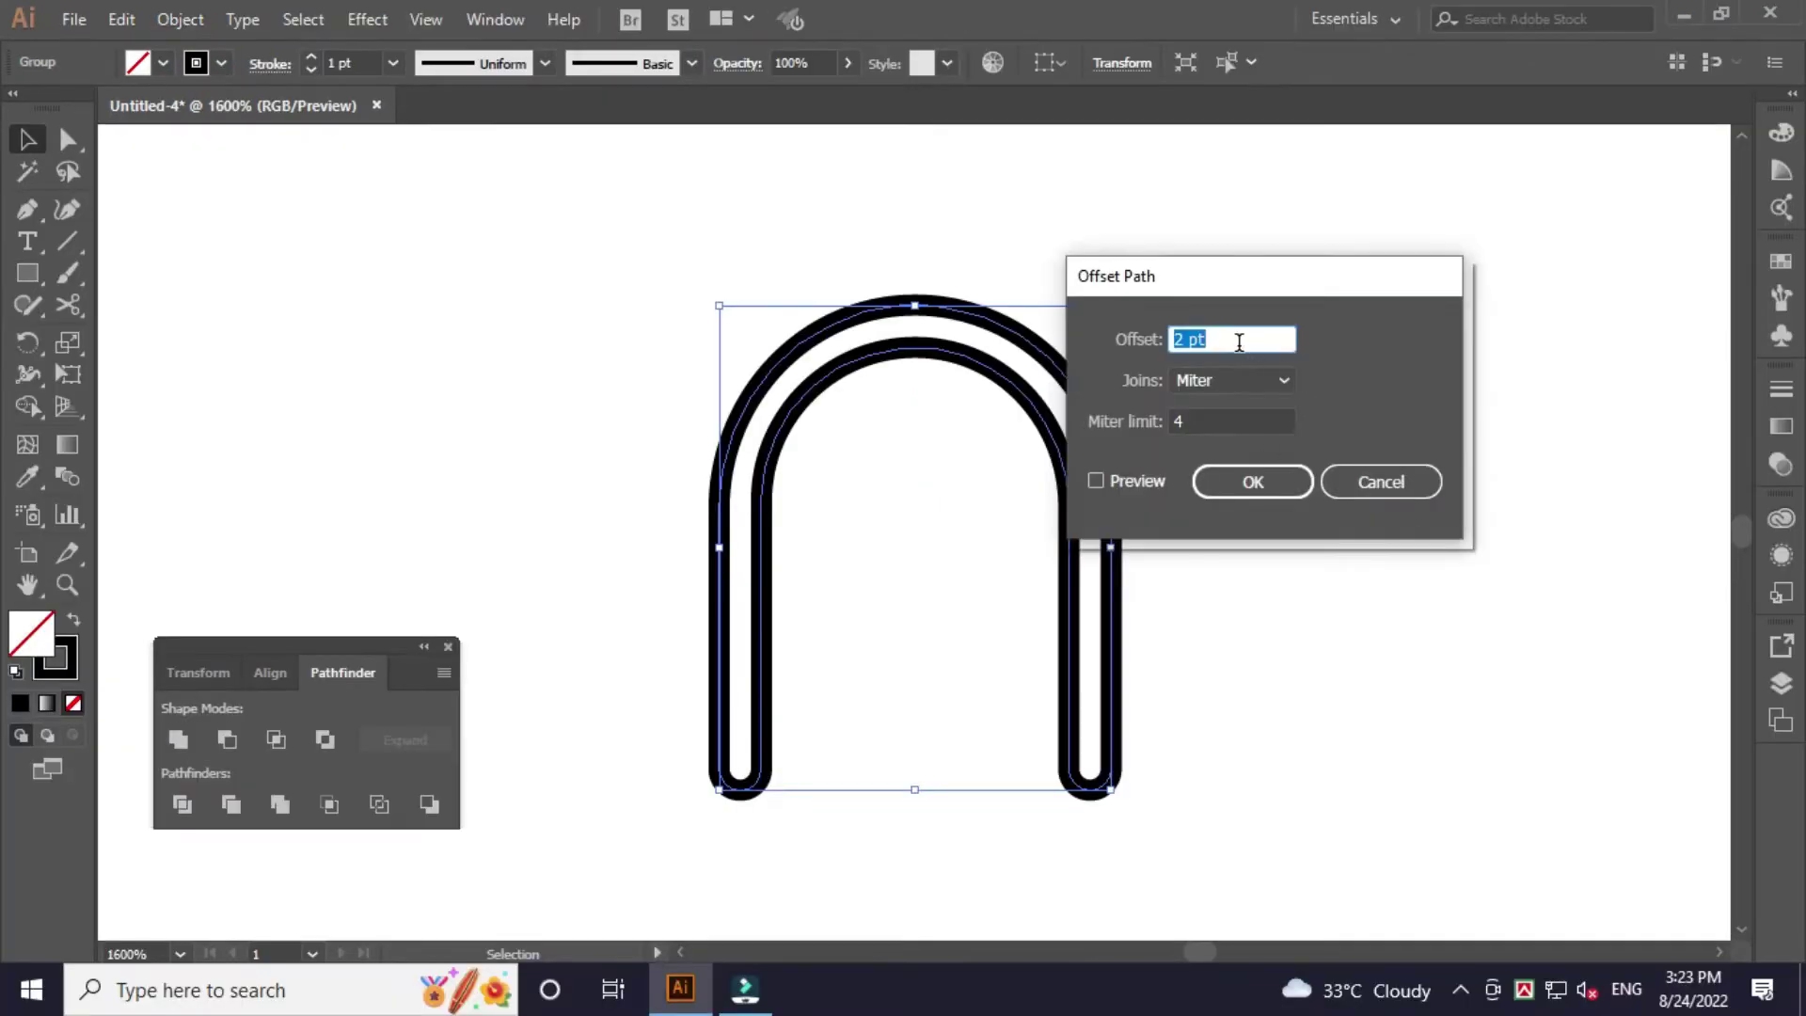
pyautogui.click(1157, 481)
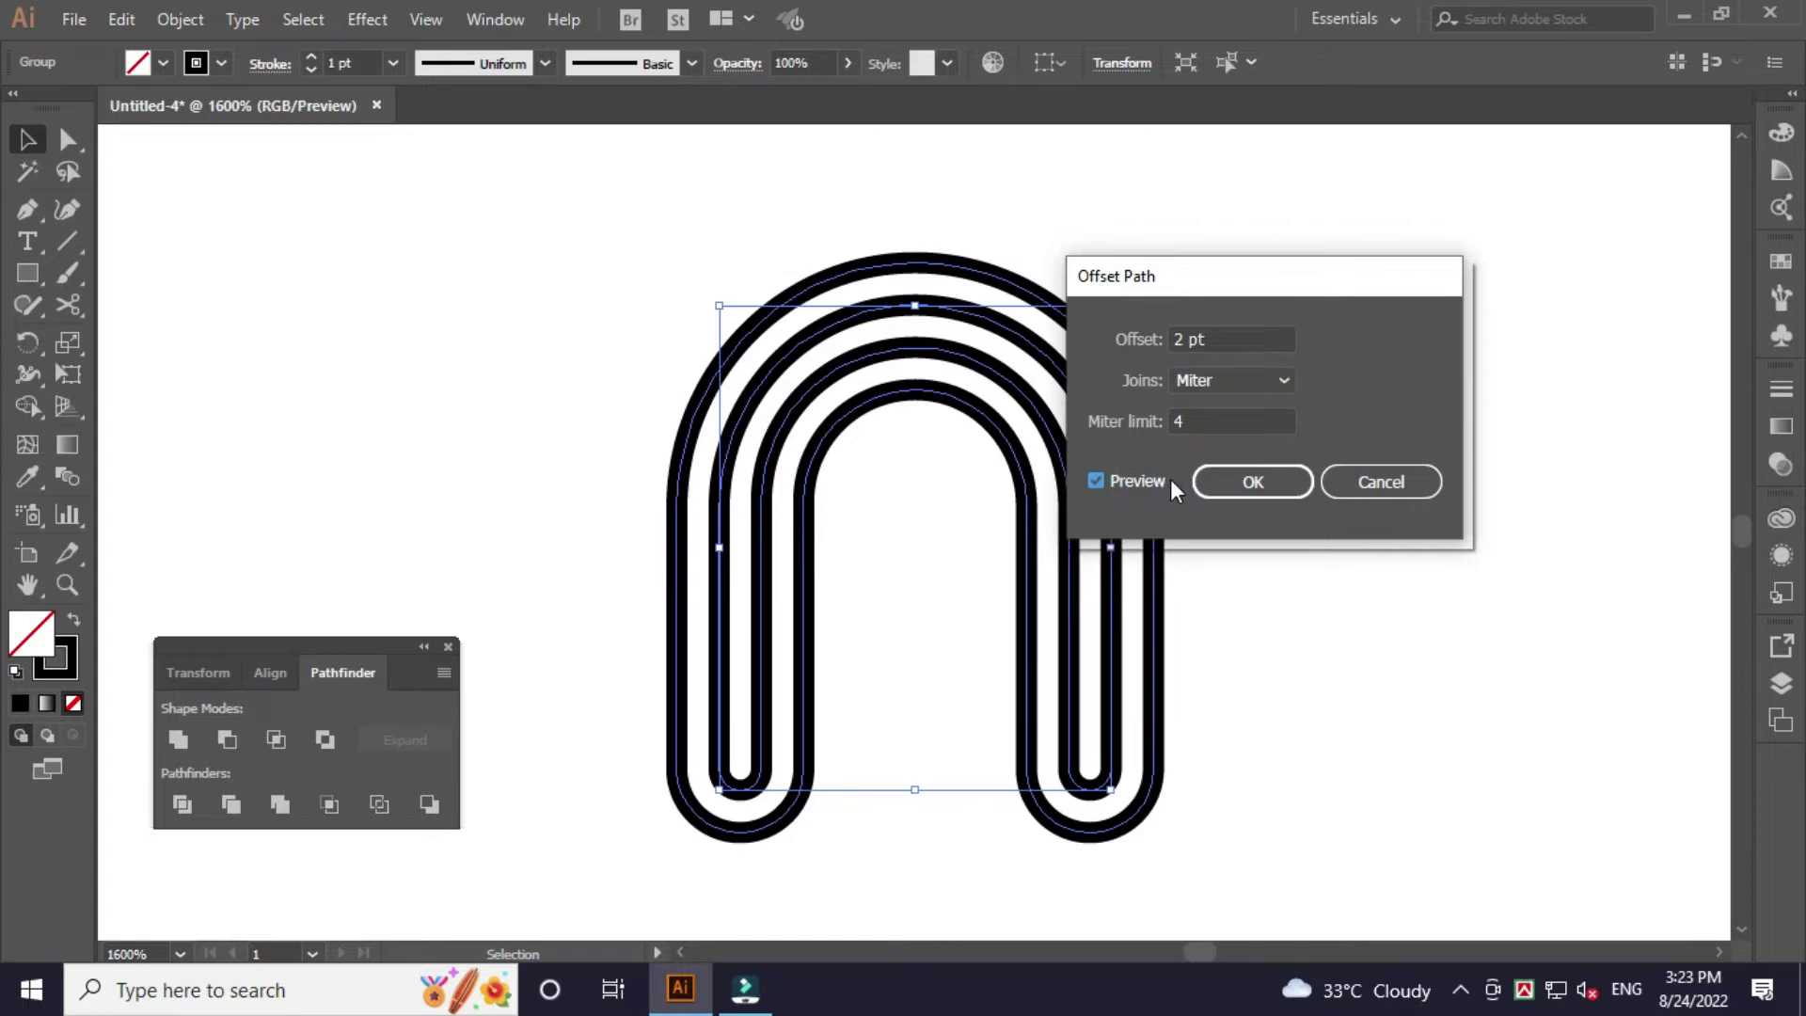
pyautogui.click(1242, 483)
pyautogui.click(1220, 516)
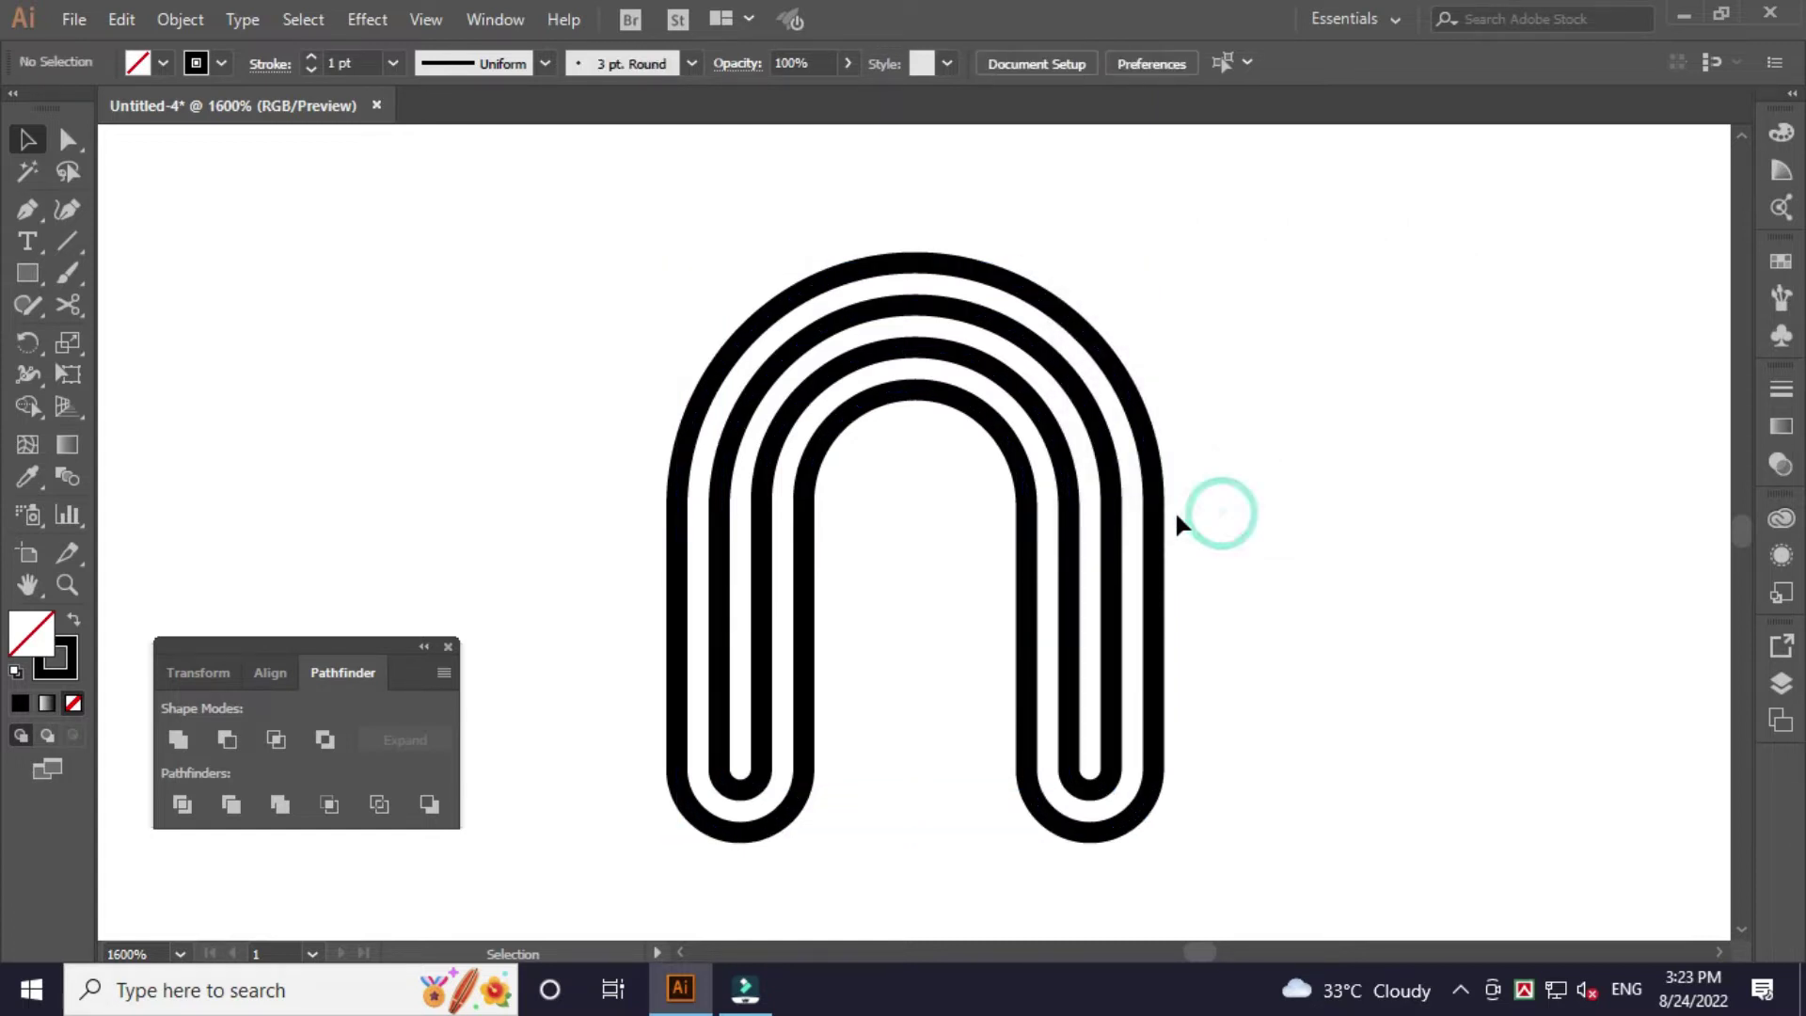
# Ungroup the arch's nested outlines and select one inner stripe path.
pyautogui.click(1155, 515)
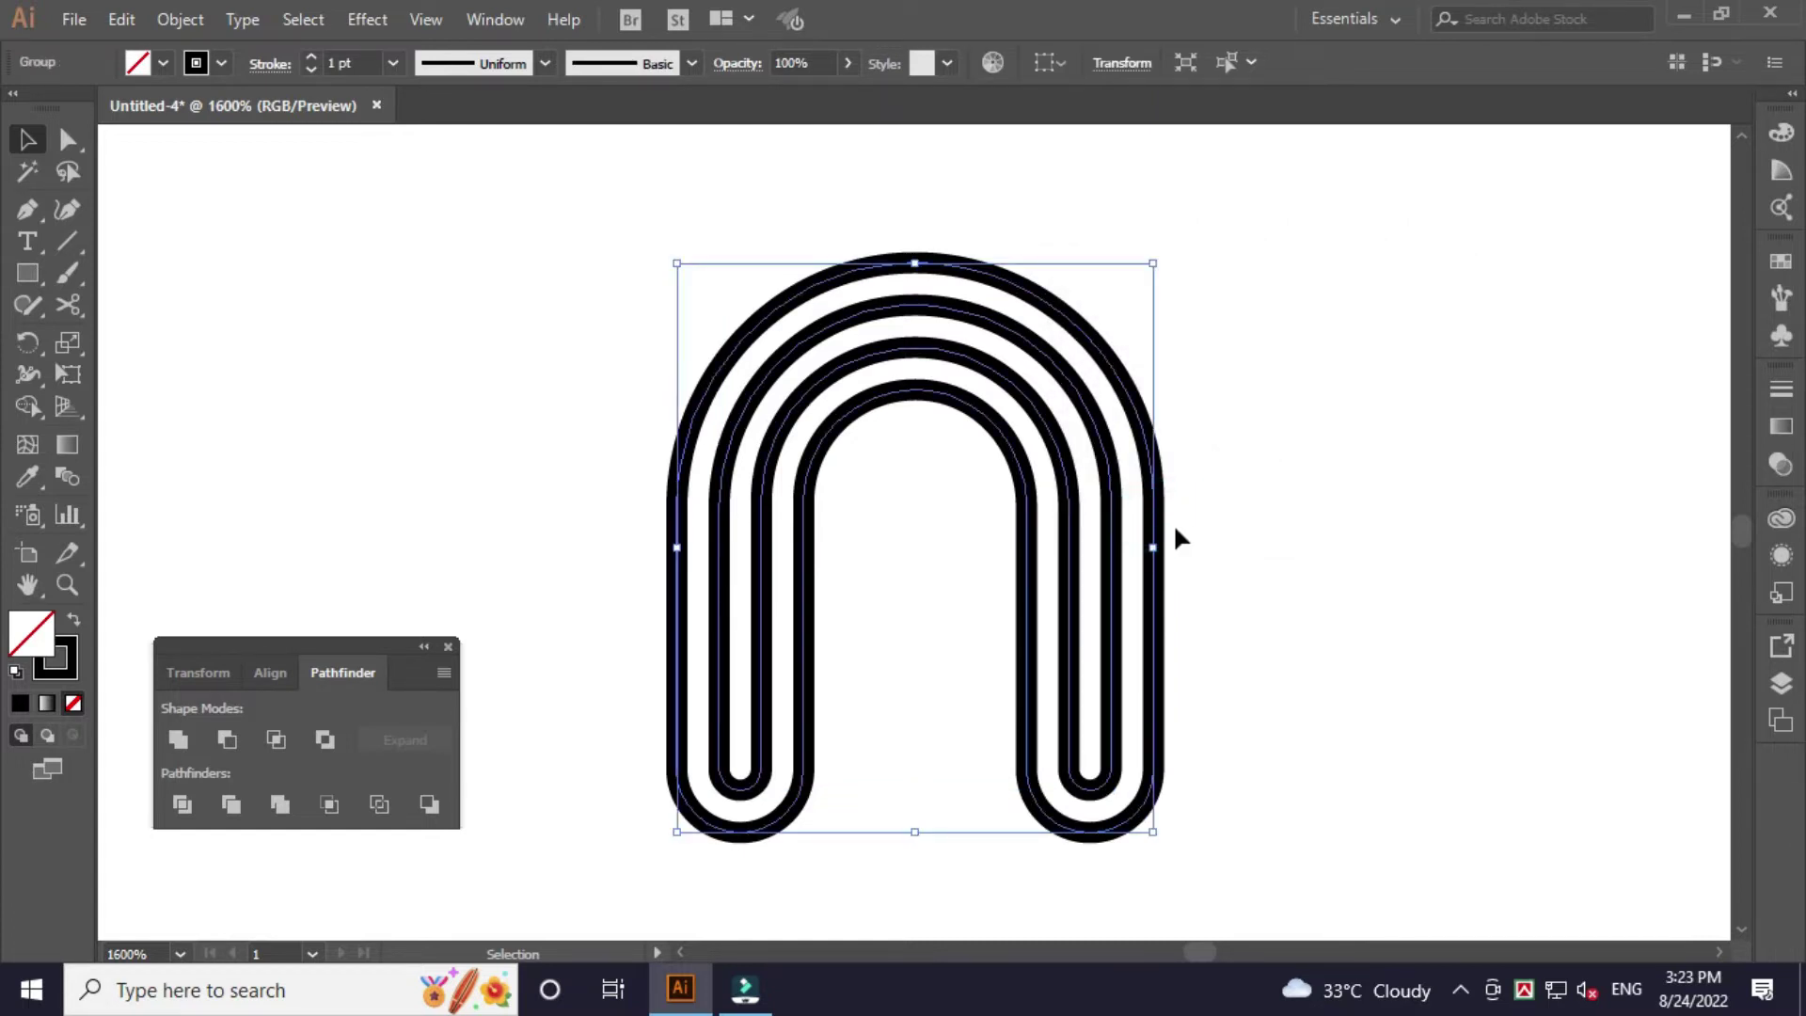
pyautogui.click(1215, 539)
pyautogui.click(1156, 545)
pyautogui.rightClick(1165, 549)
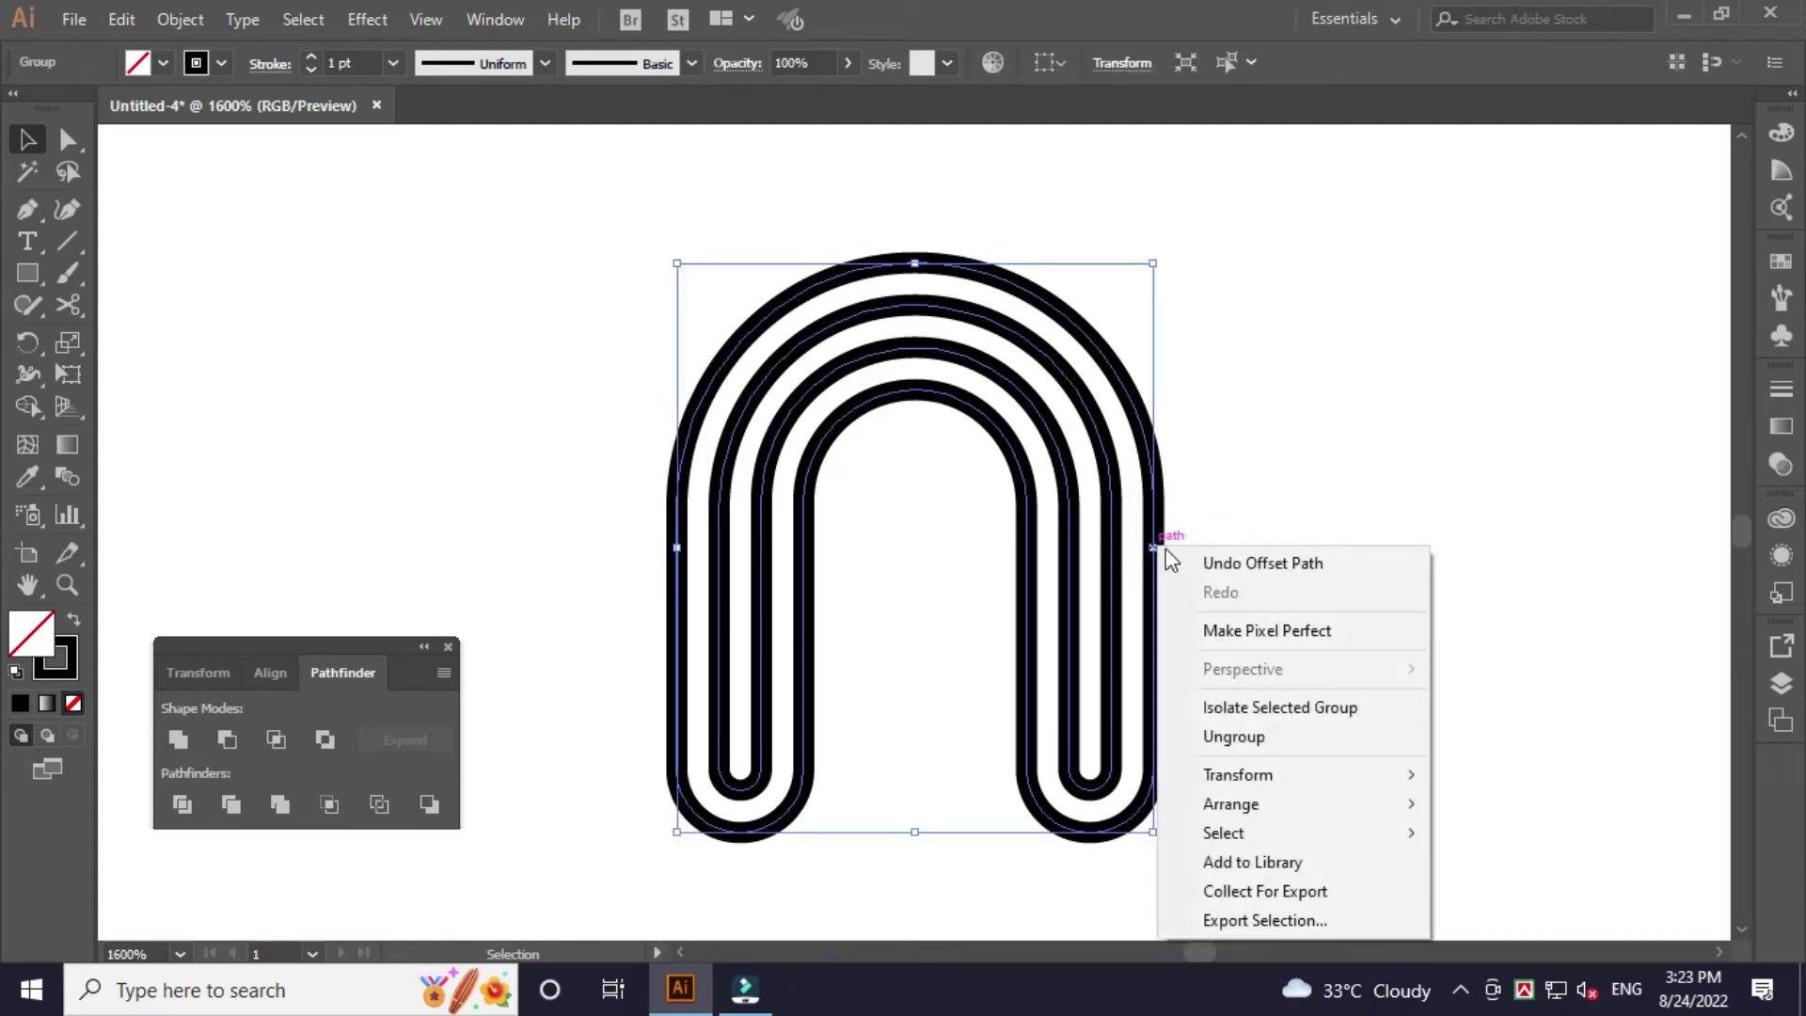
pyautogui.click(1246, 744)
pyautogui.click(1265, 682)
pyautogui.click(1113, 538)
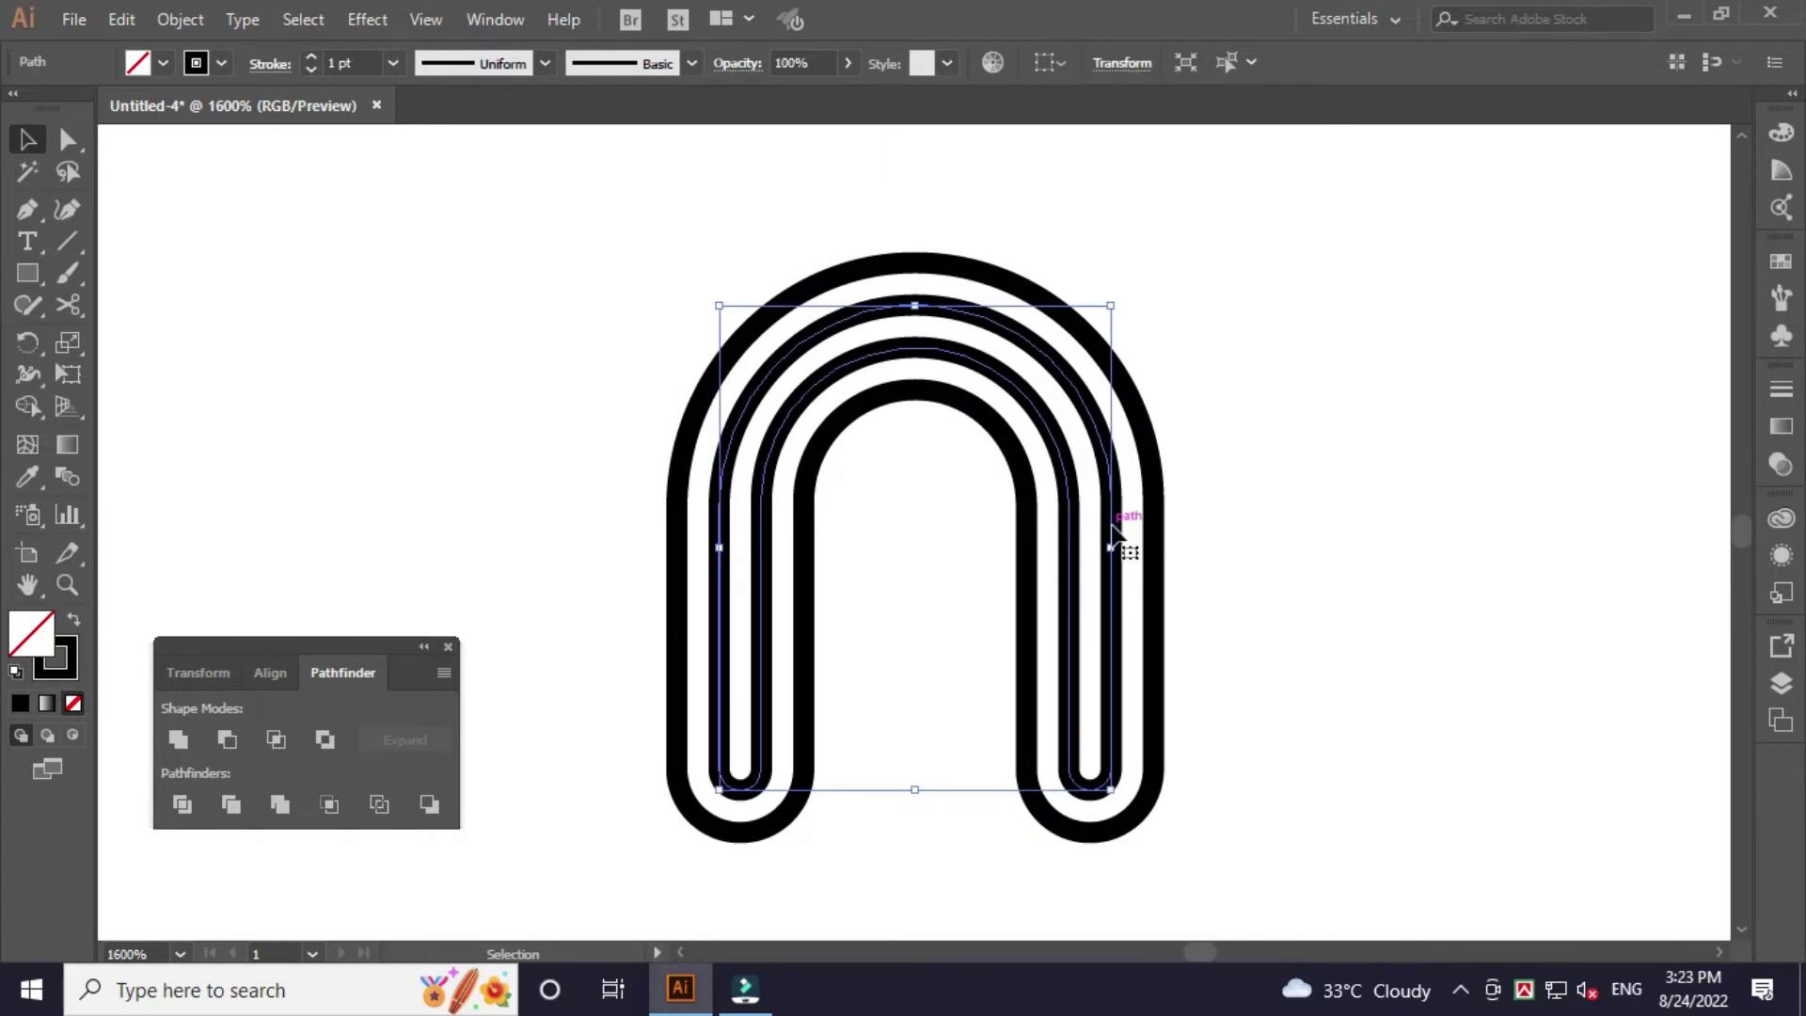
# Offset the inner stripe by 4 pt to add another nested arch outline.
pyautogui.click(179, 19)
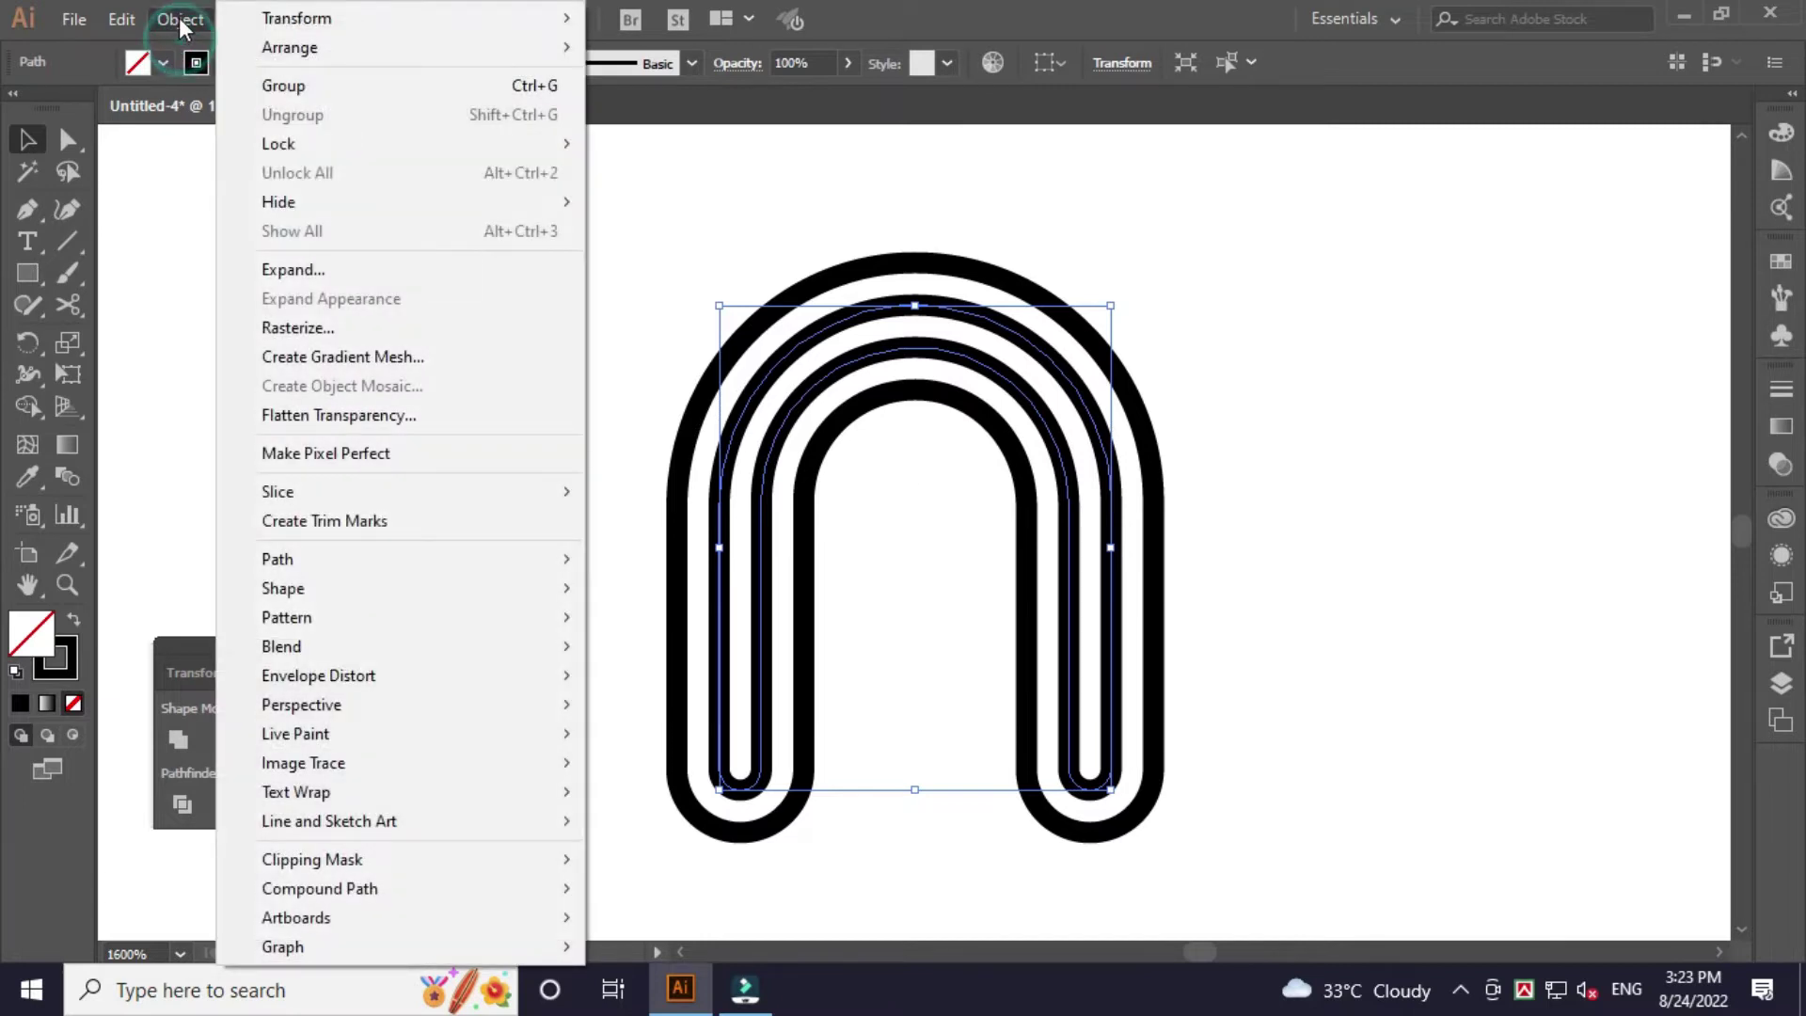
pyautogui.moveTo(277, 559)
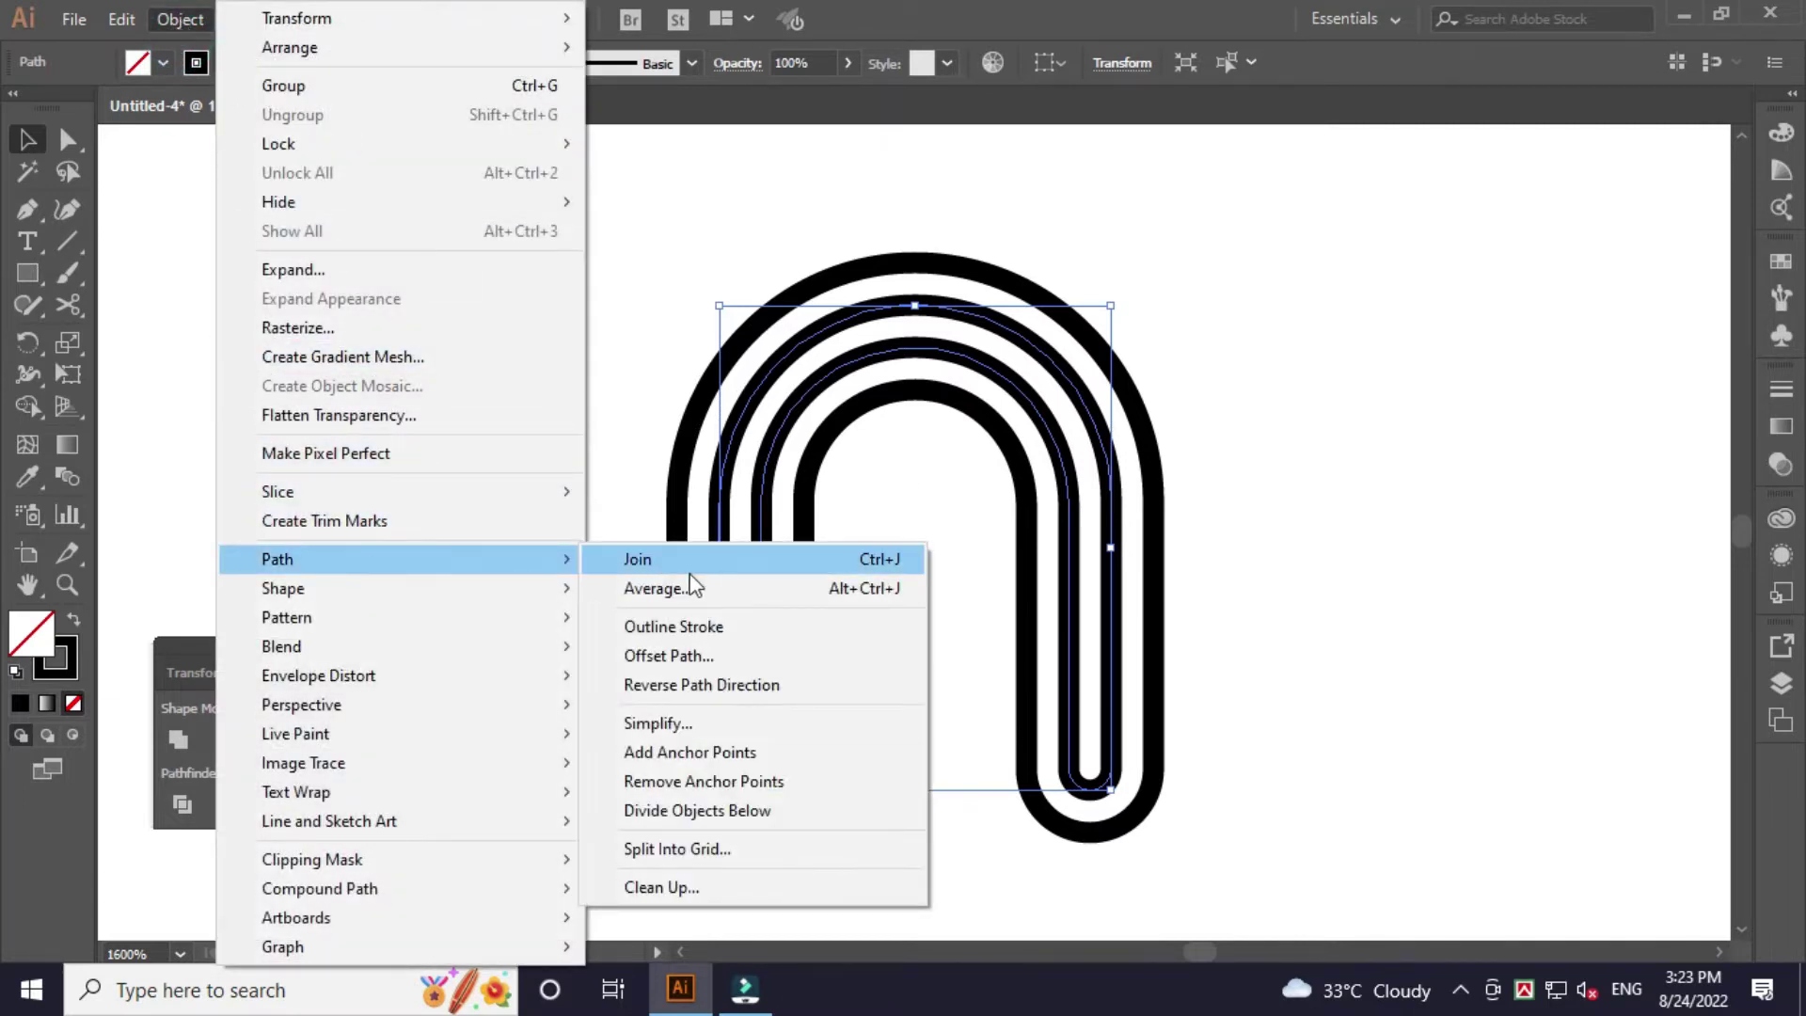
pyautogui.click(694, 656)
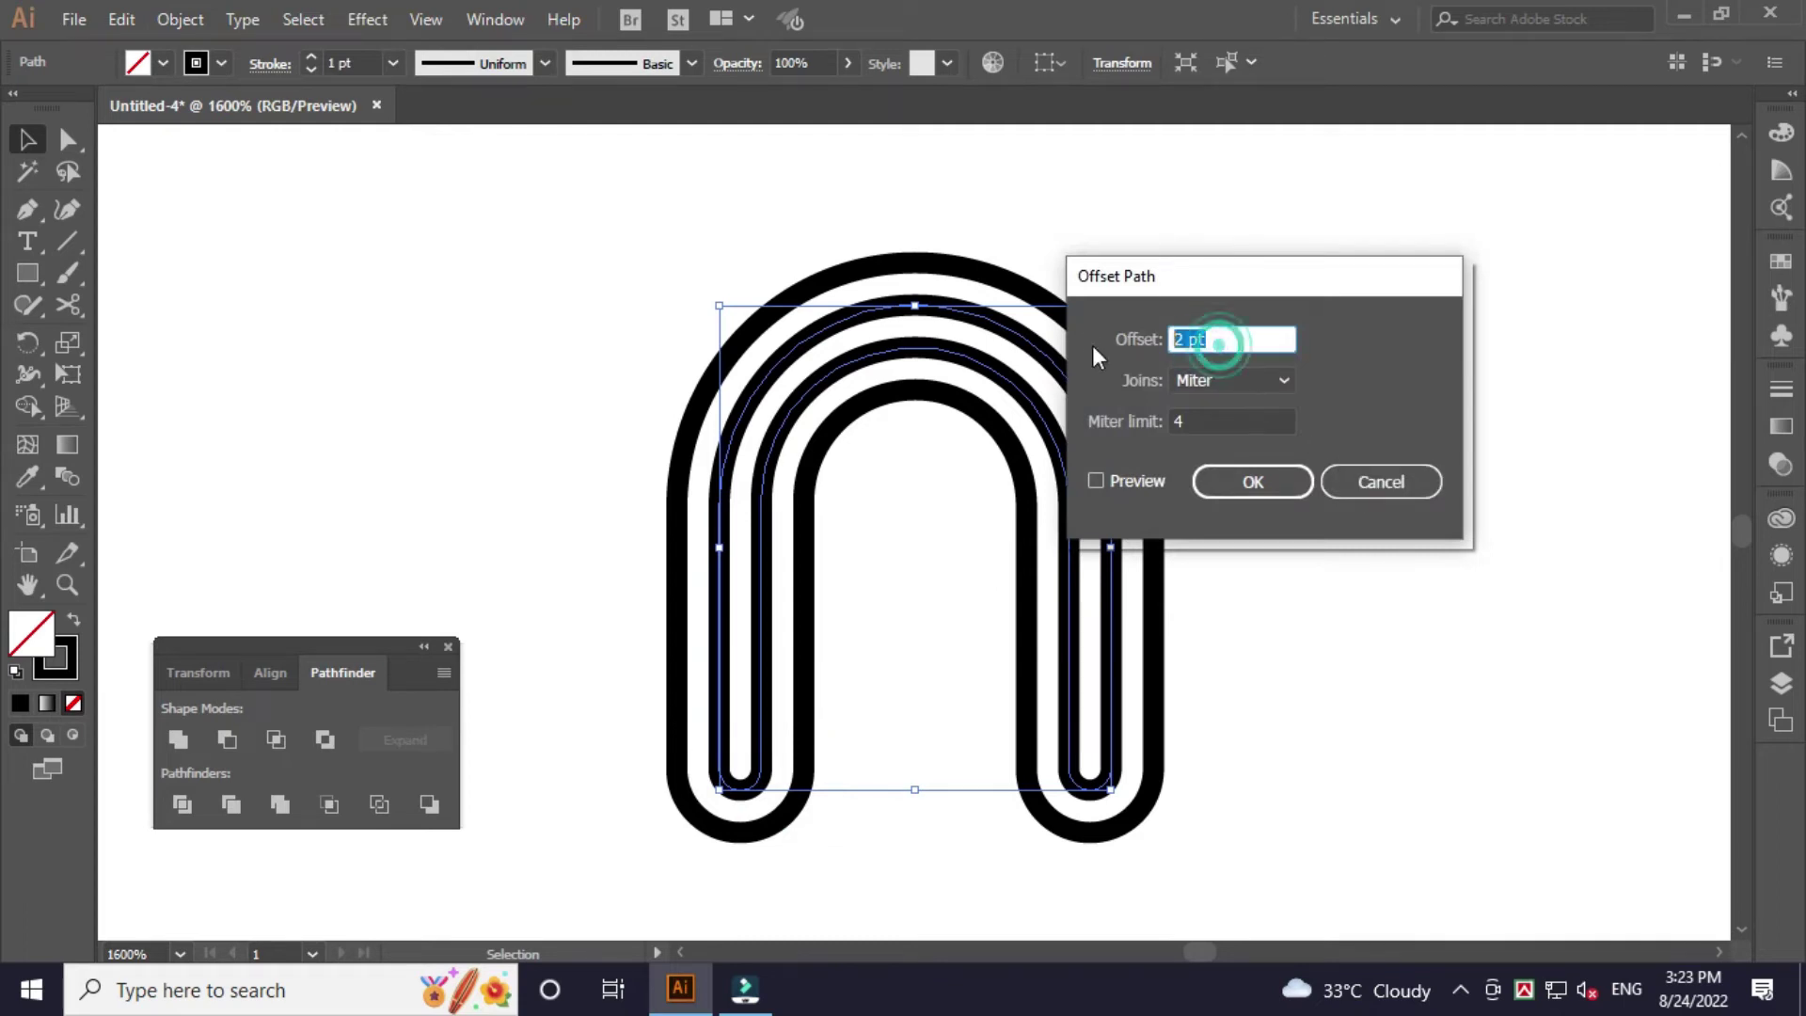
pyautogui.write('4')
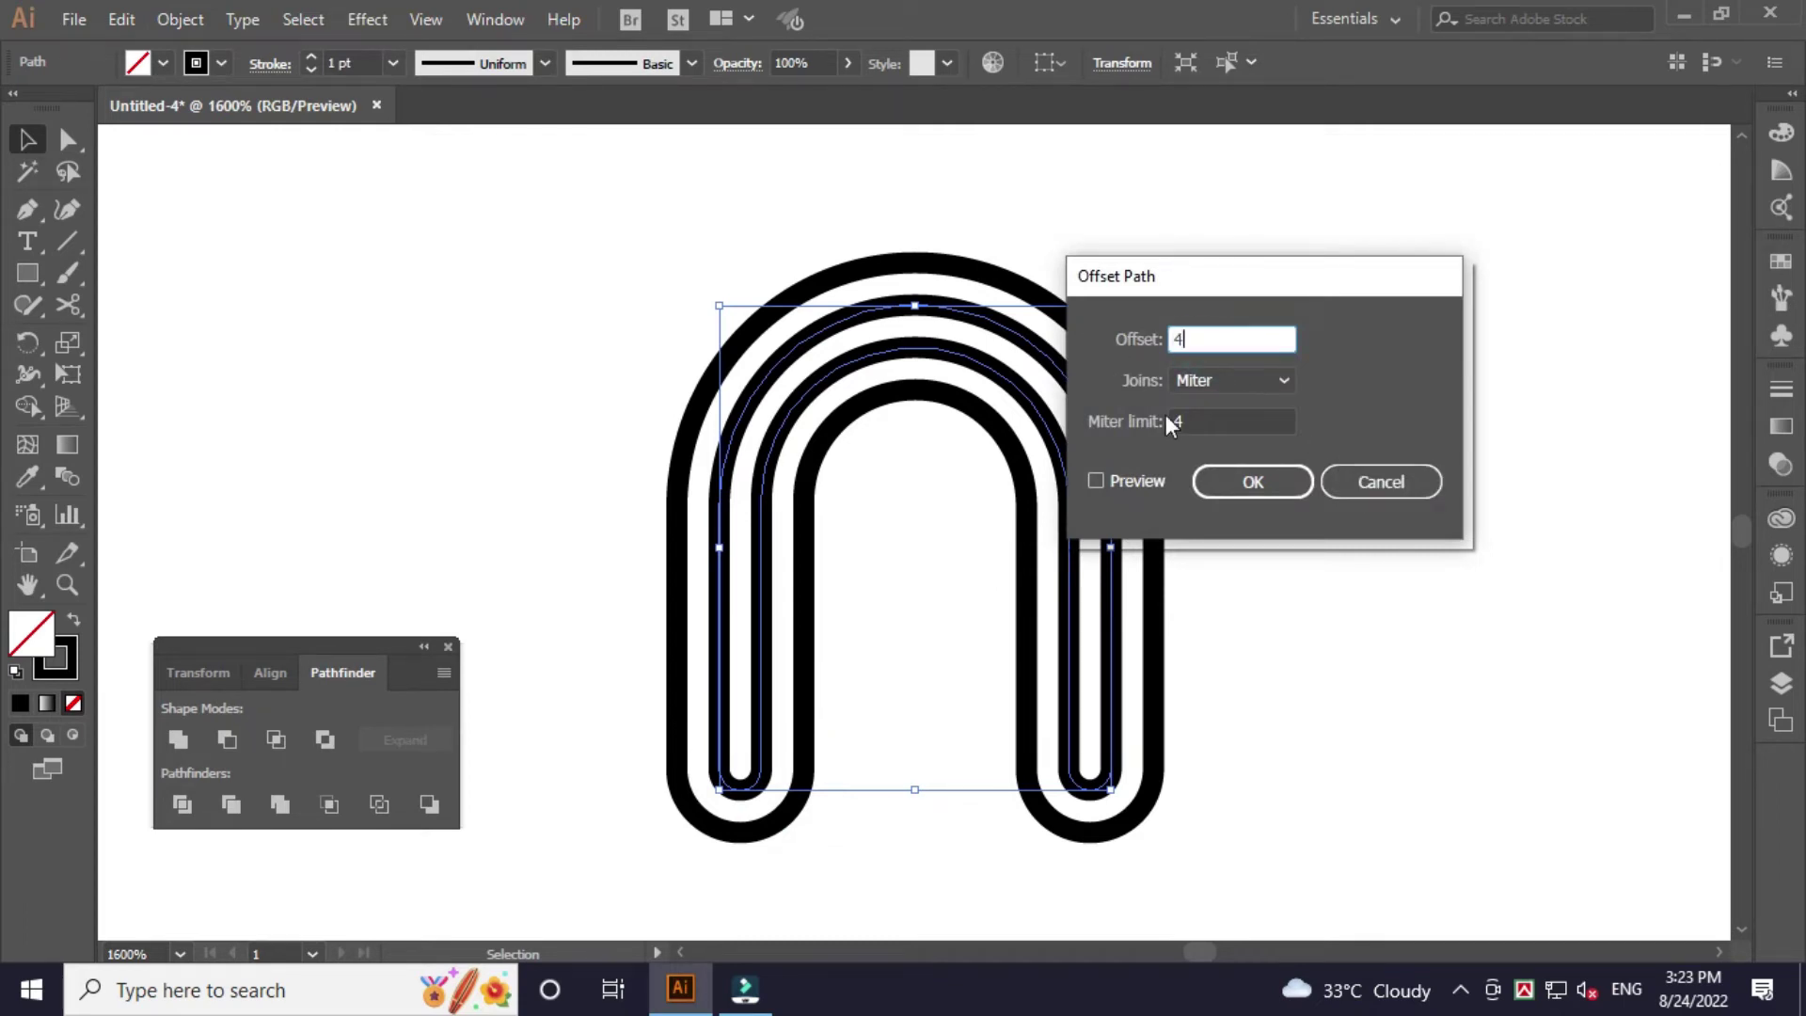
pyautogui.click(1148, 481)
pyautogui.click(1253, 482)
pyautogui.click(1351, 489)
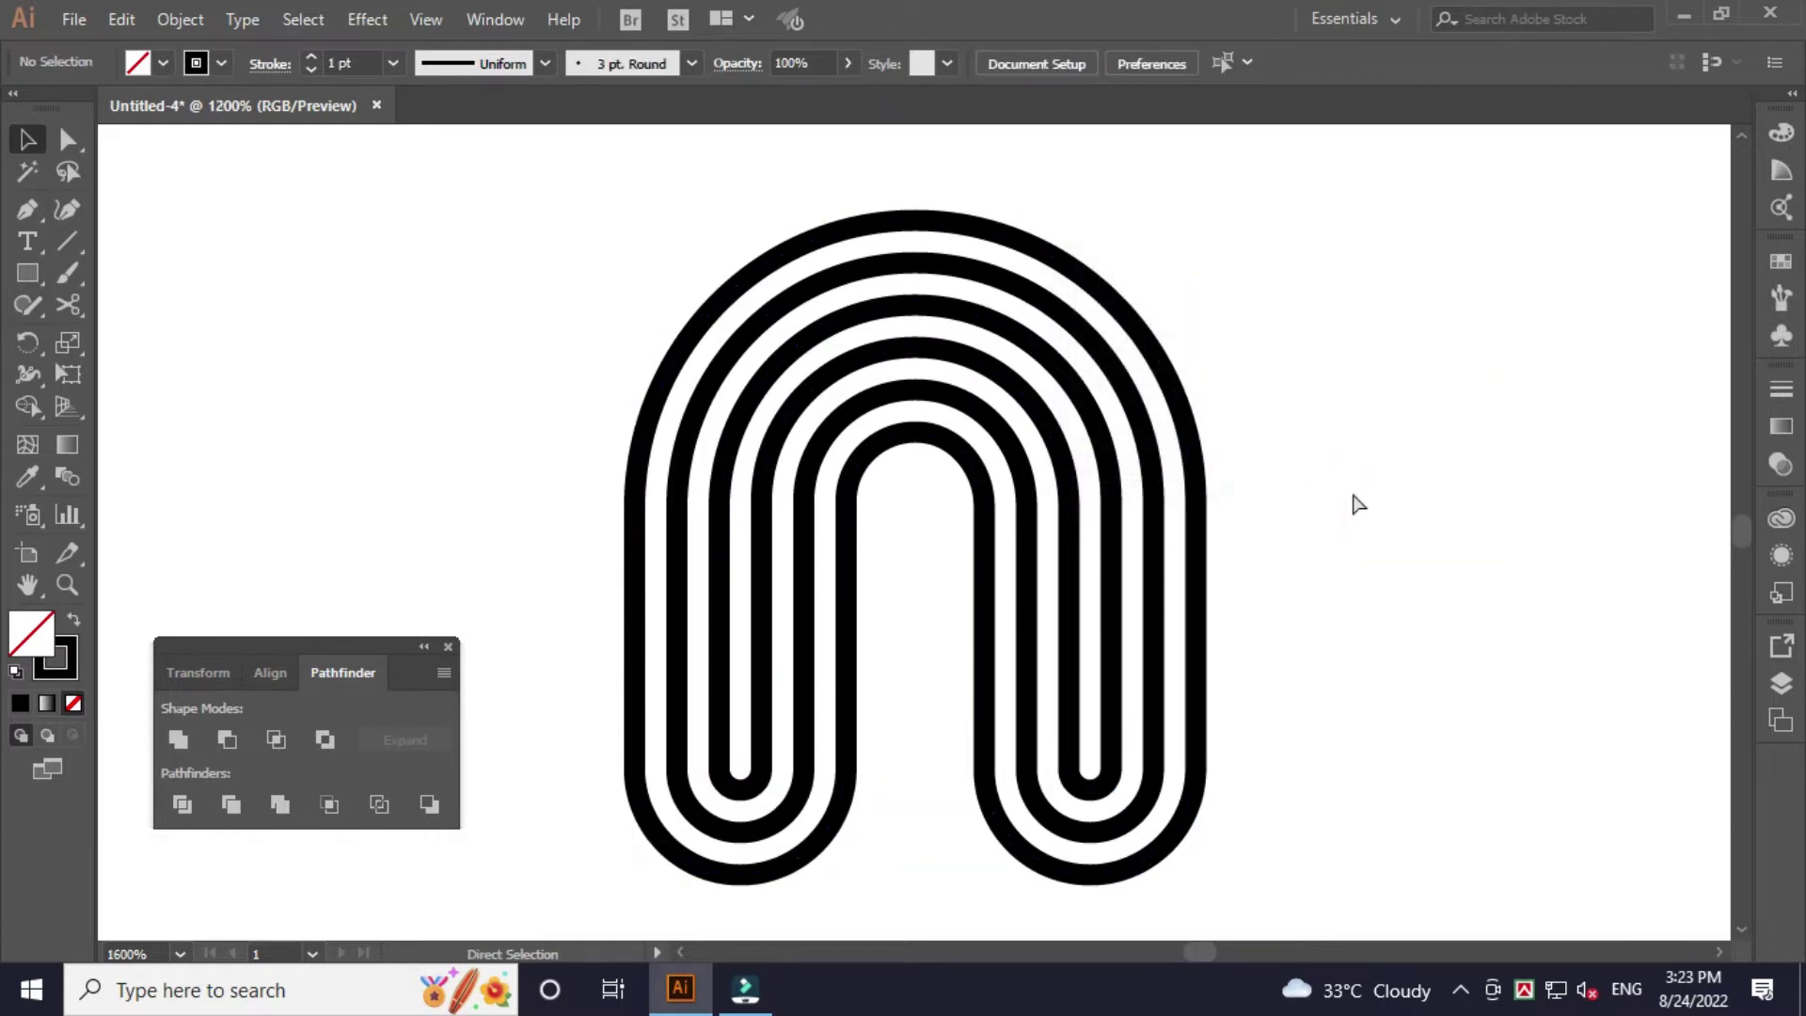
pyautogui.hotkey('ctrl', '-')
pyautogui.moveTo(1300, 530); pyautogui.dragTo(1250, 523)
pyautogui.moveTo(633, 355); pyautogui.dragTo(1290, 818)
# Expand the fill and stroke of all the arch's stripe paths into filled shapes.
pyautogui.moveTo(1327, 586); pyautogui.dragTo(529, 350)
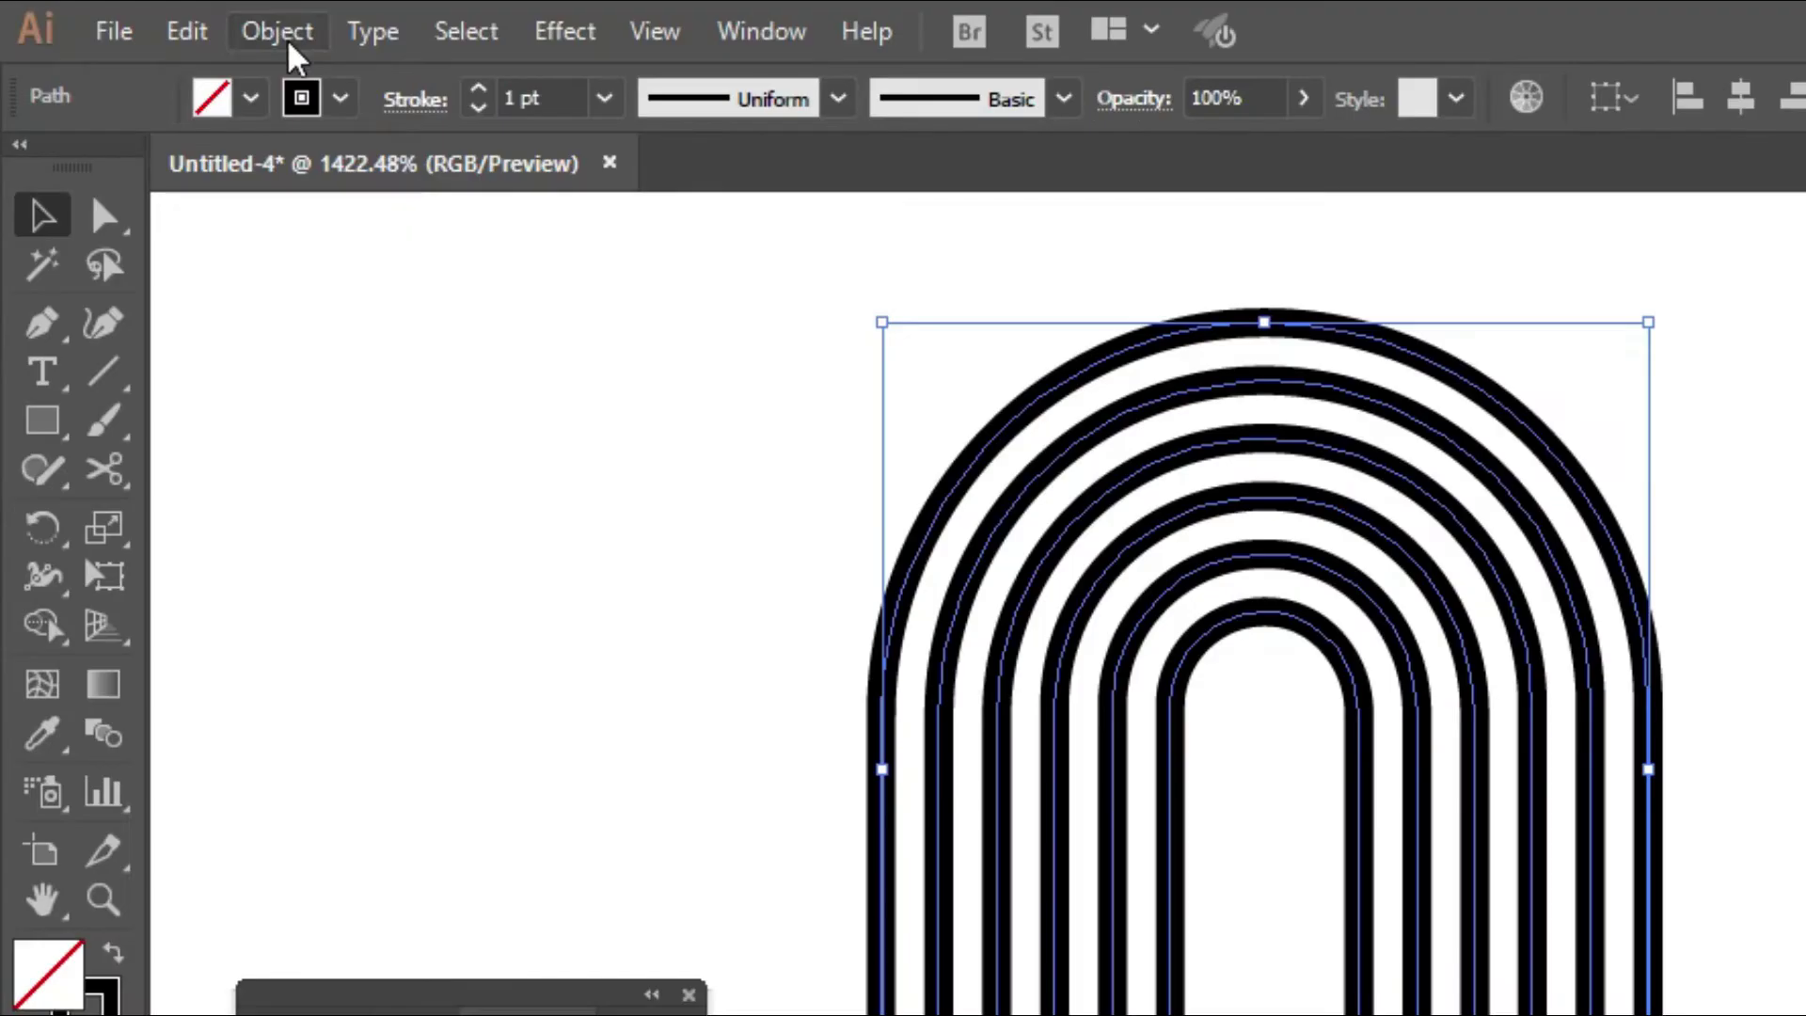
pyautogui.click(292, 55)
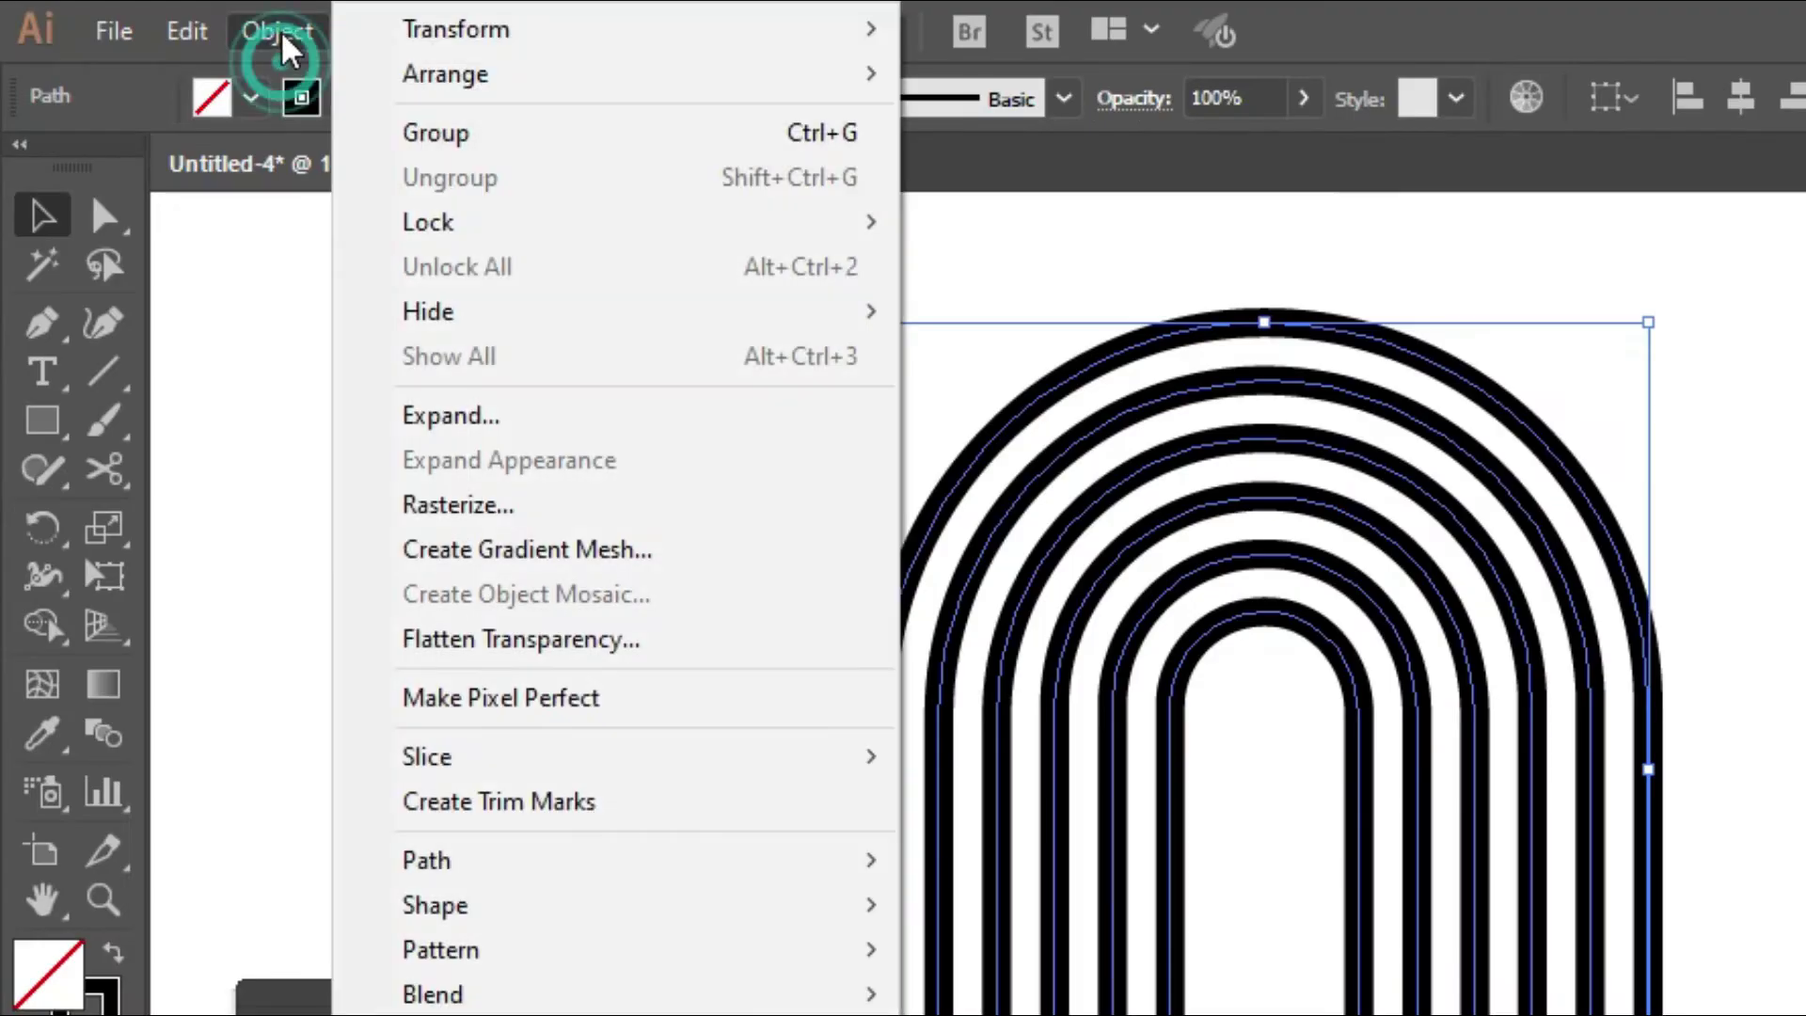
pyautogui.click(479, 425)
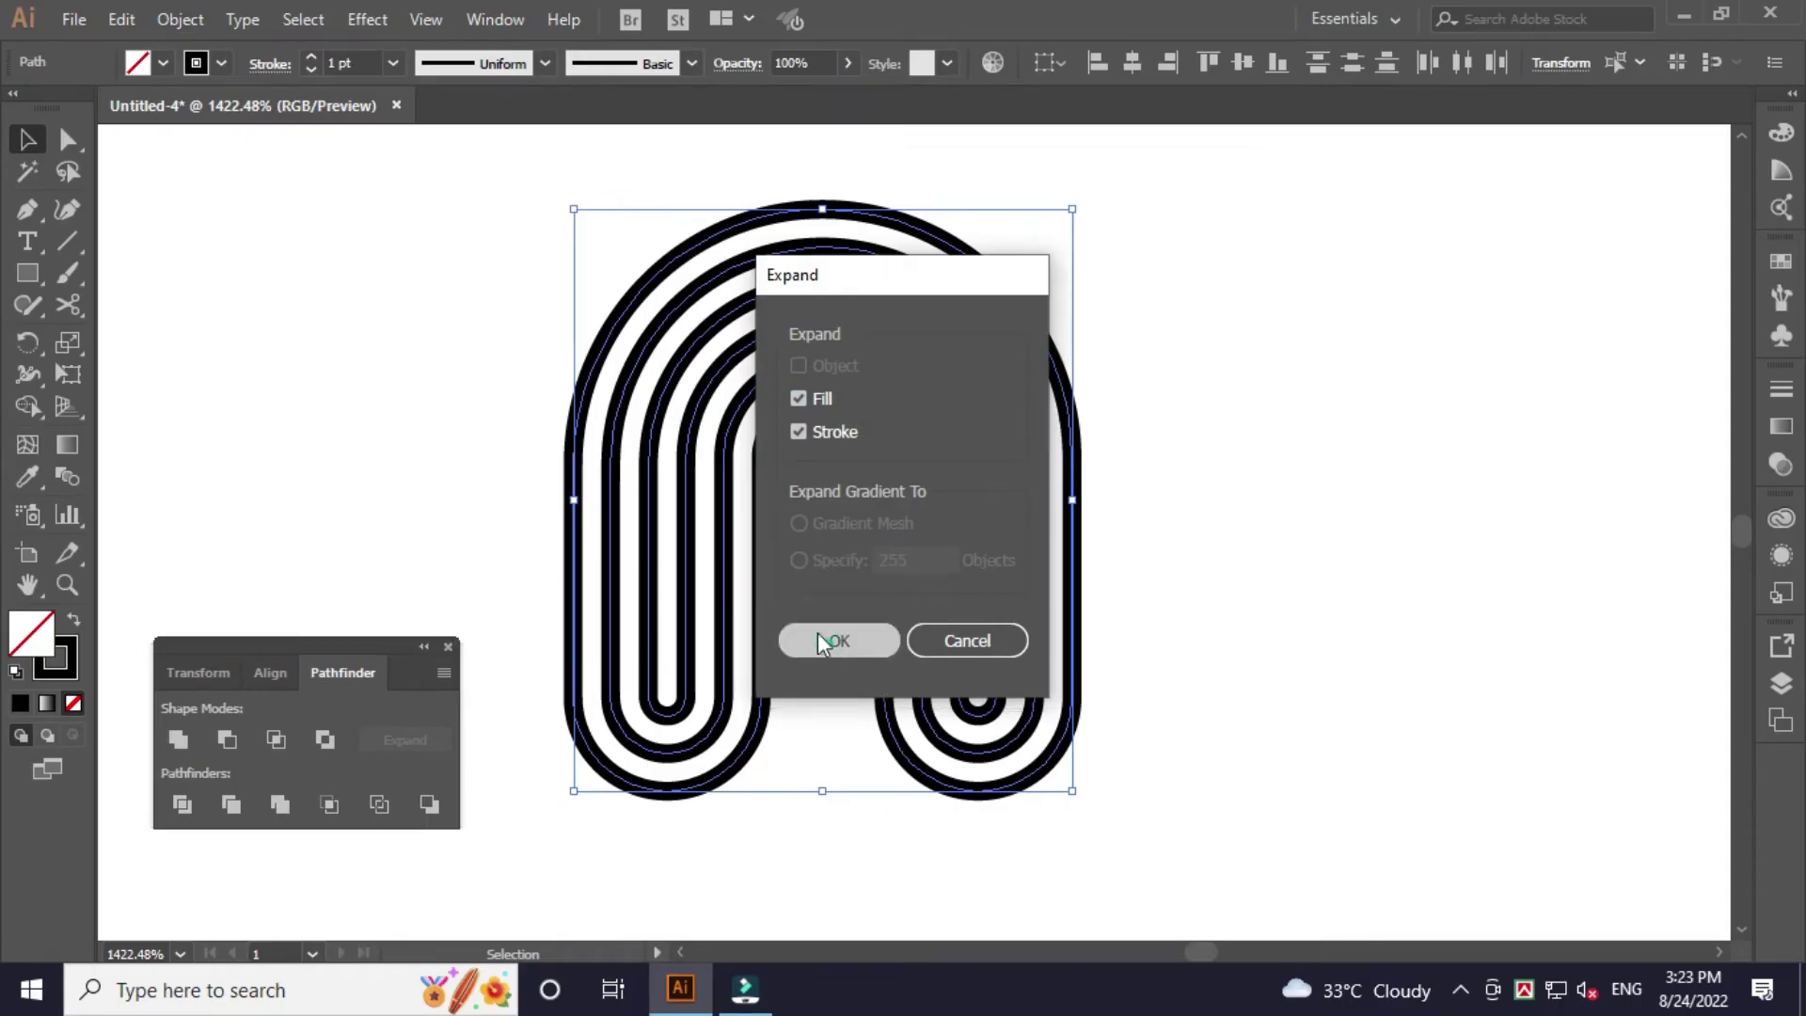
pyautogui.click(828, 641)
pyautogui.click(1199, 612)
pyautogui.click(1155, 593)
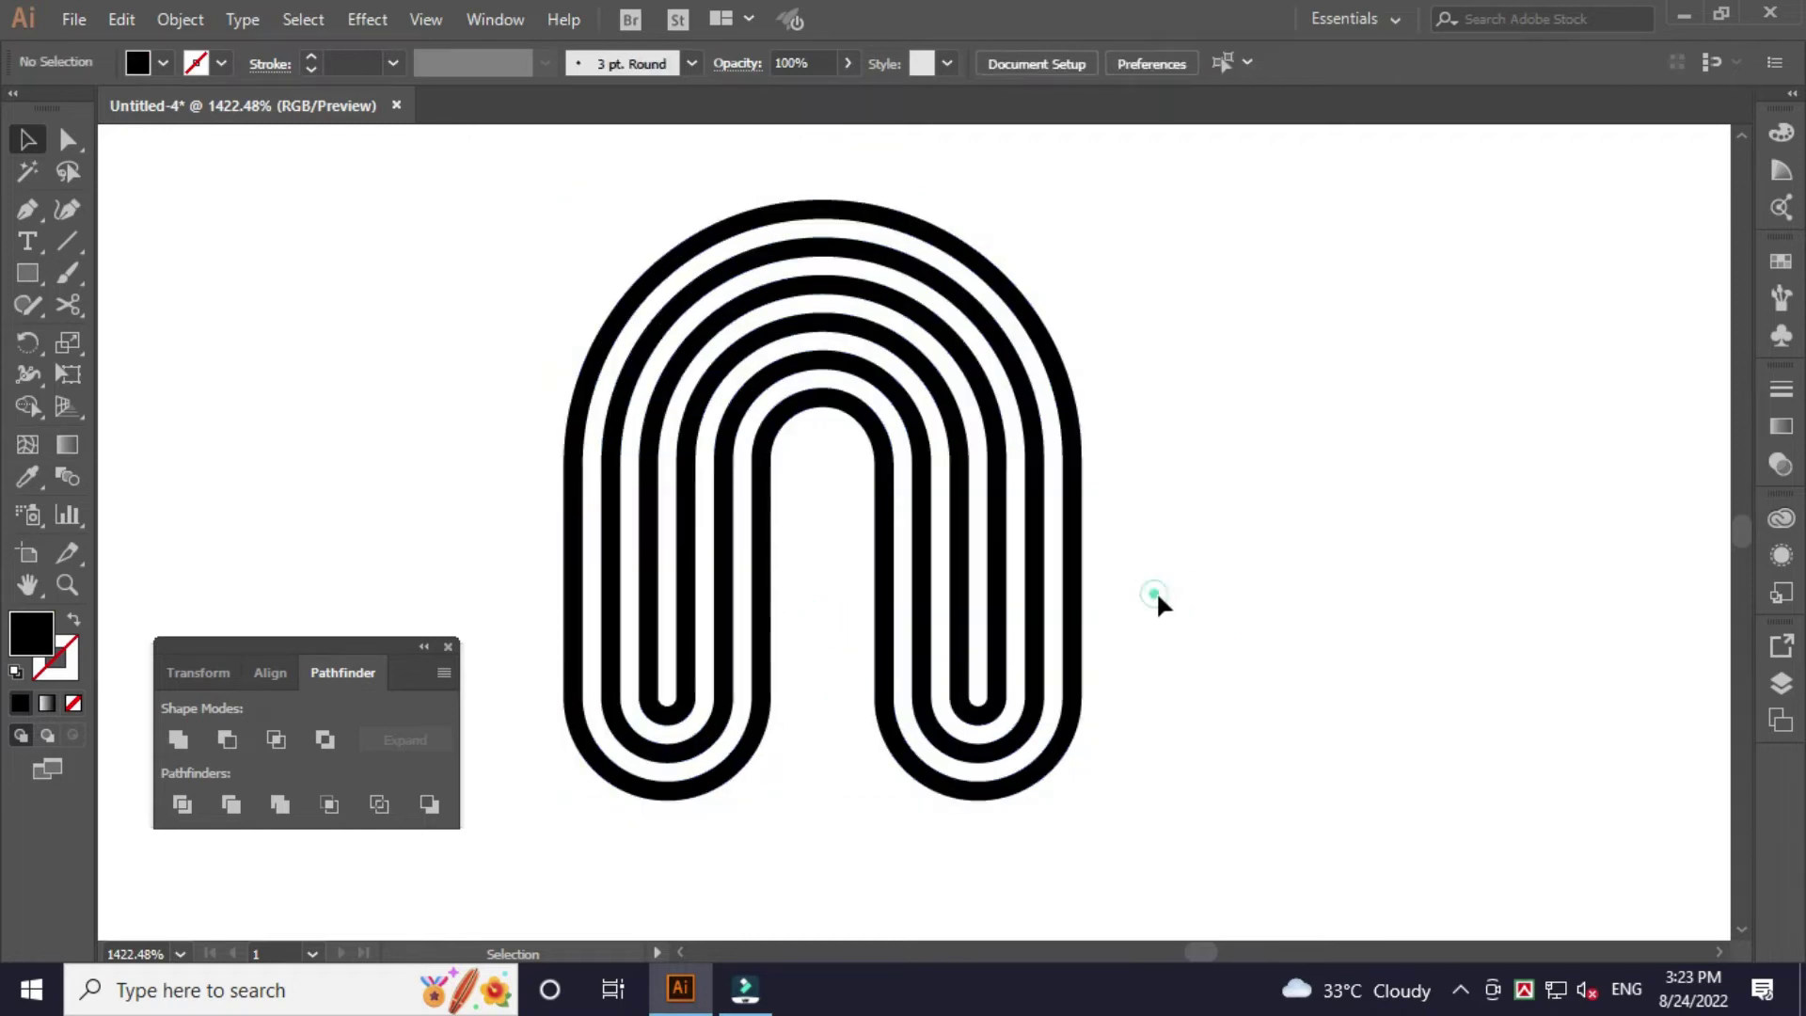
# Group the expanded arch pieces and copy the group.
pyautogui.moveTo(1198, 577); pyautogui.dragTo(861, 505)
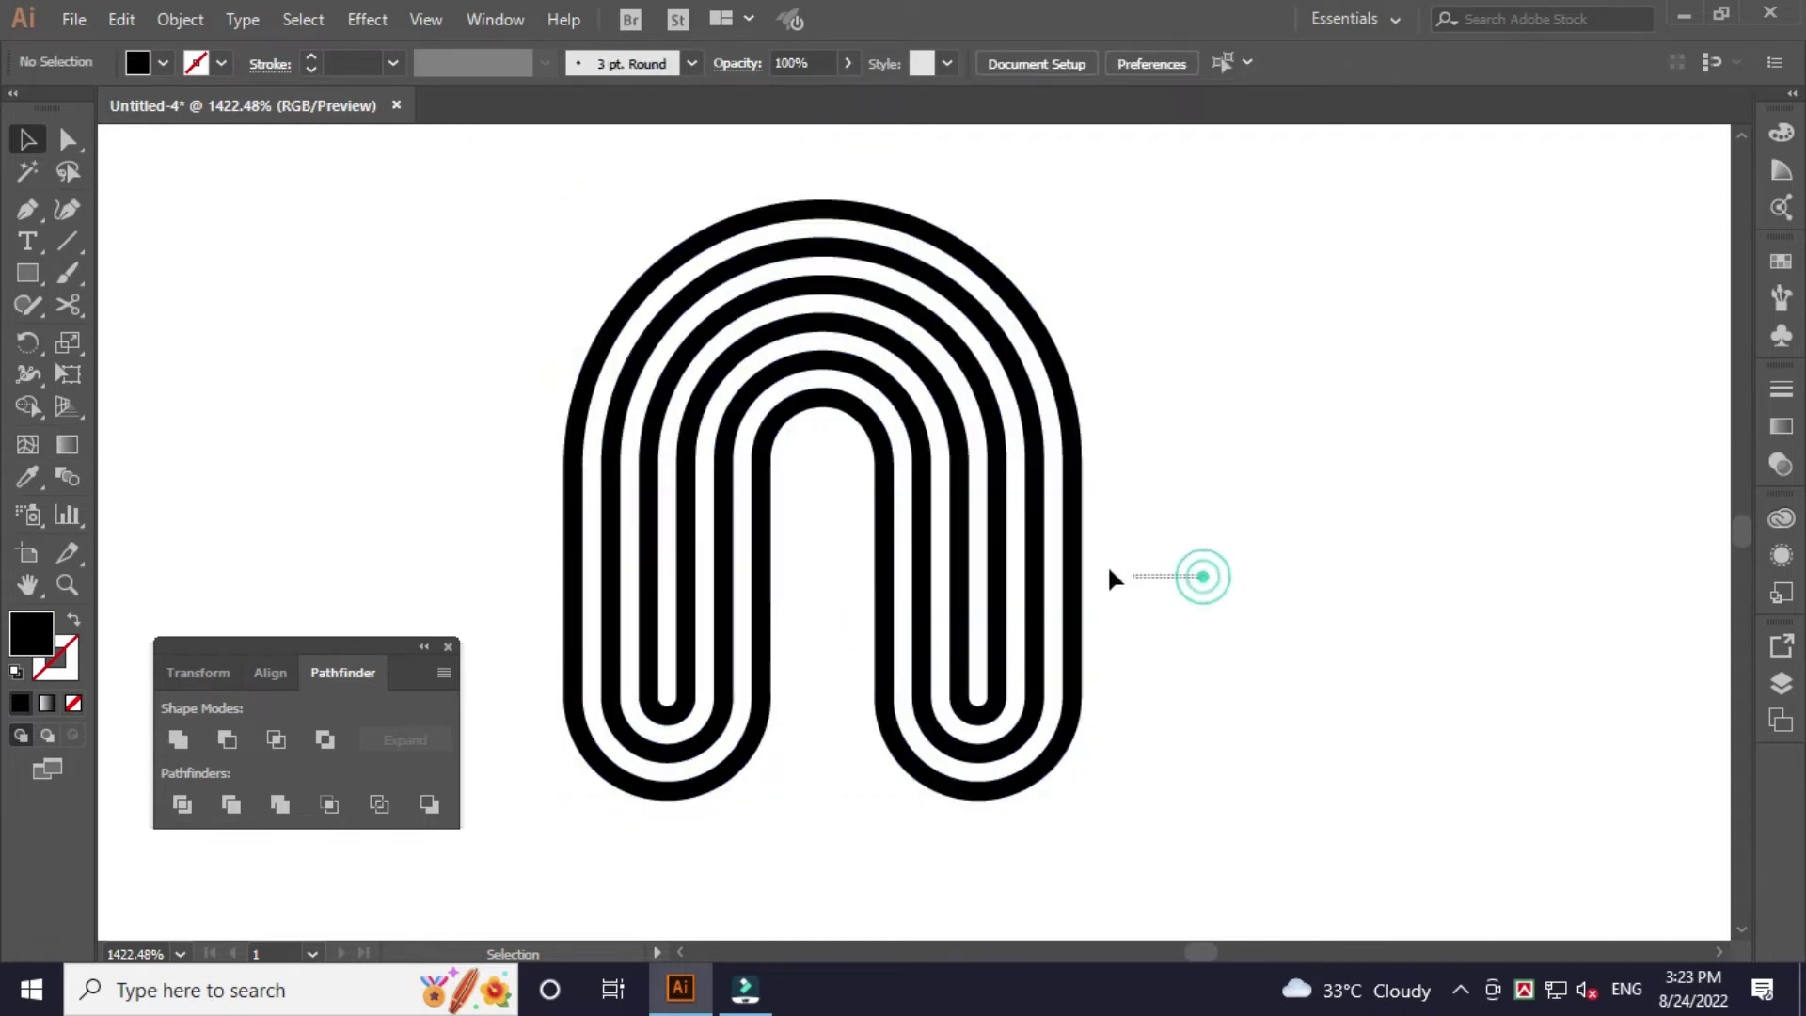
pyautogui.rightClick(911, 484)
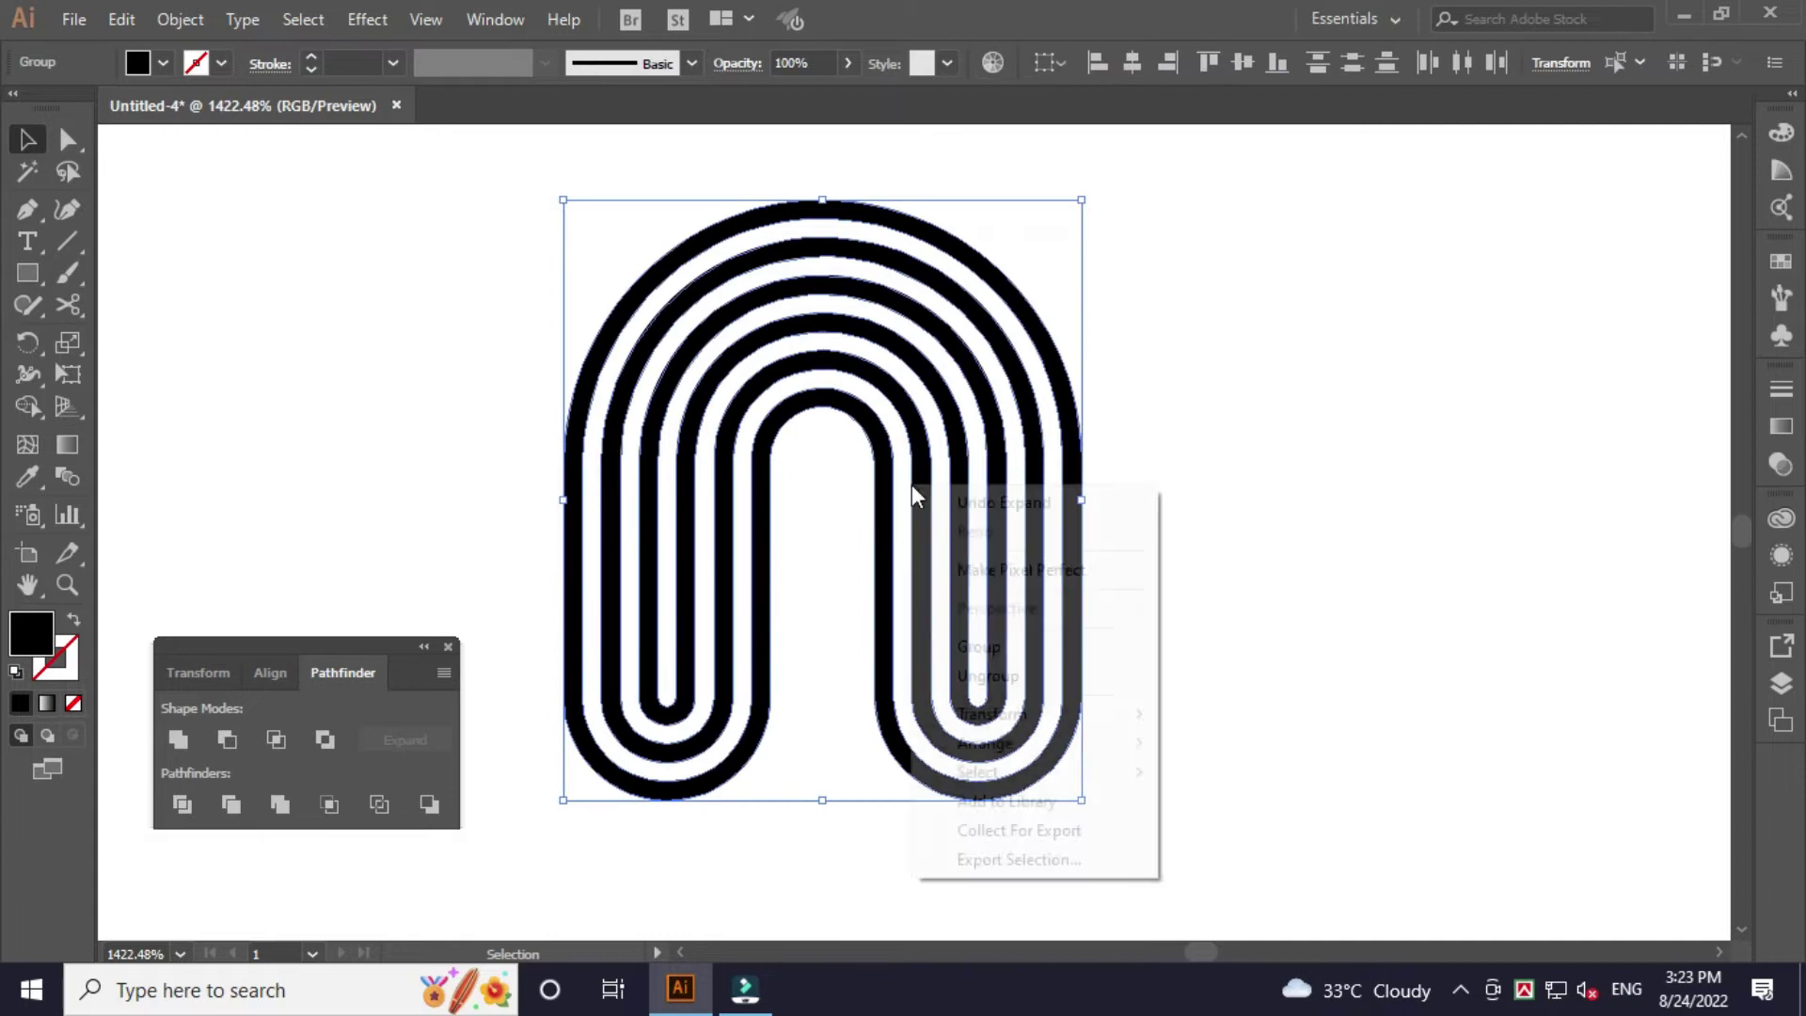
pyautogui.click(979, 646)
pyautogui.click(1184, 616)
pyautogui.click(1028, 522)
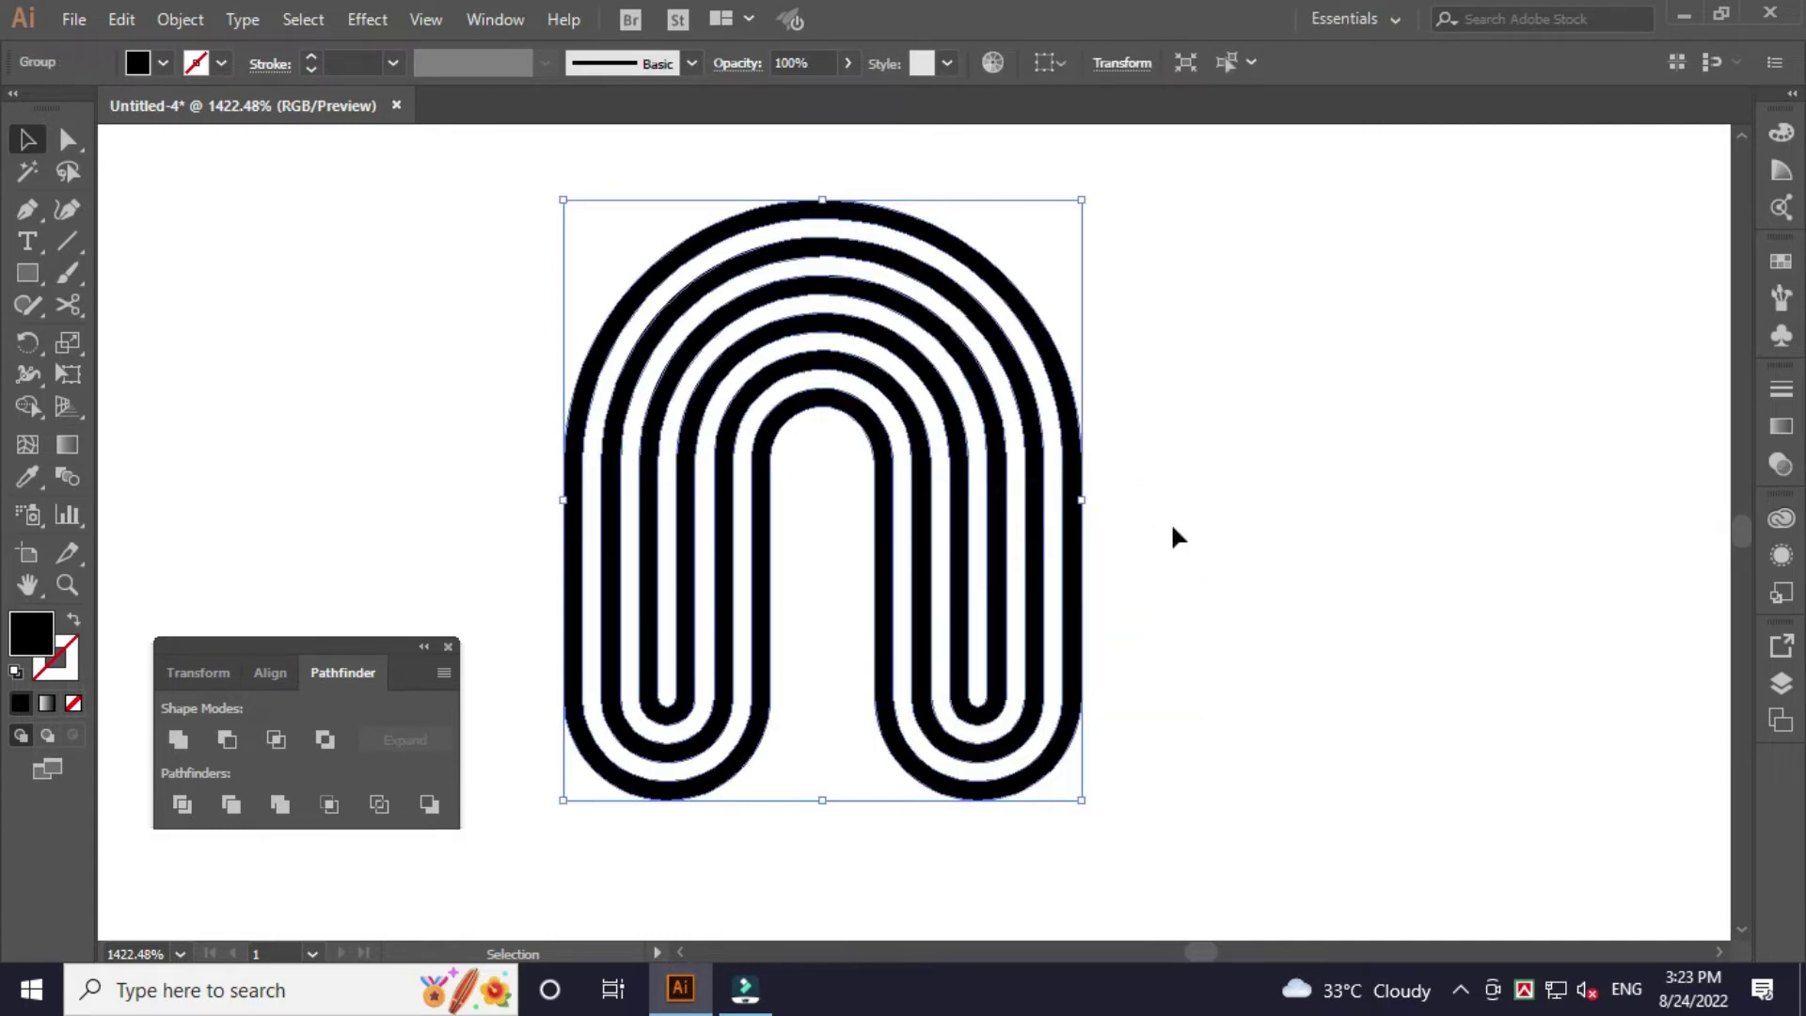
pyautogui.click(1149, 524)
pyautogui.click(1041, 515)
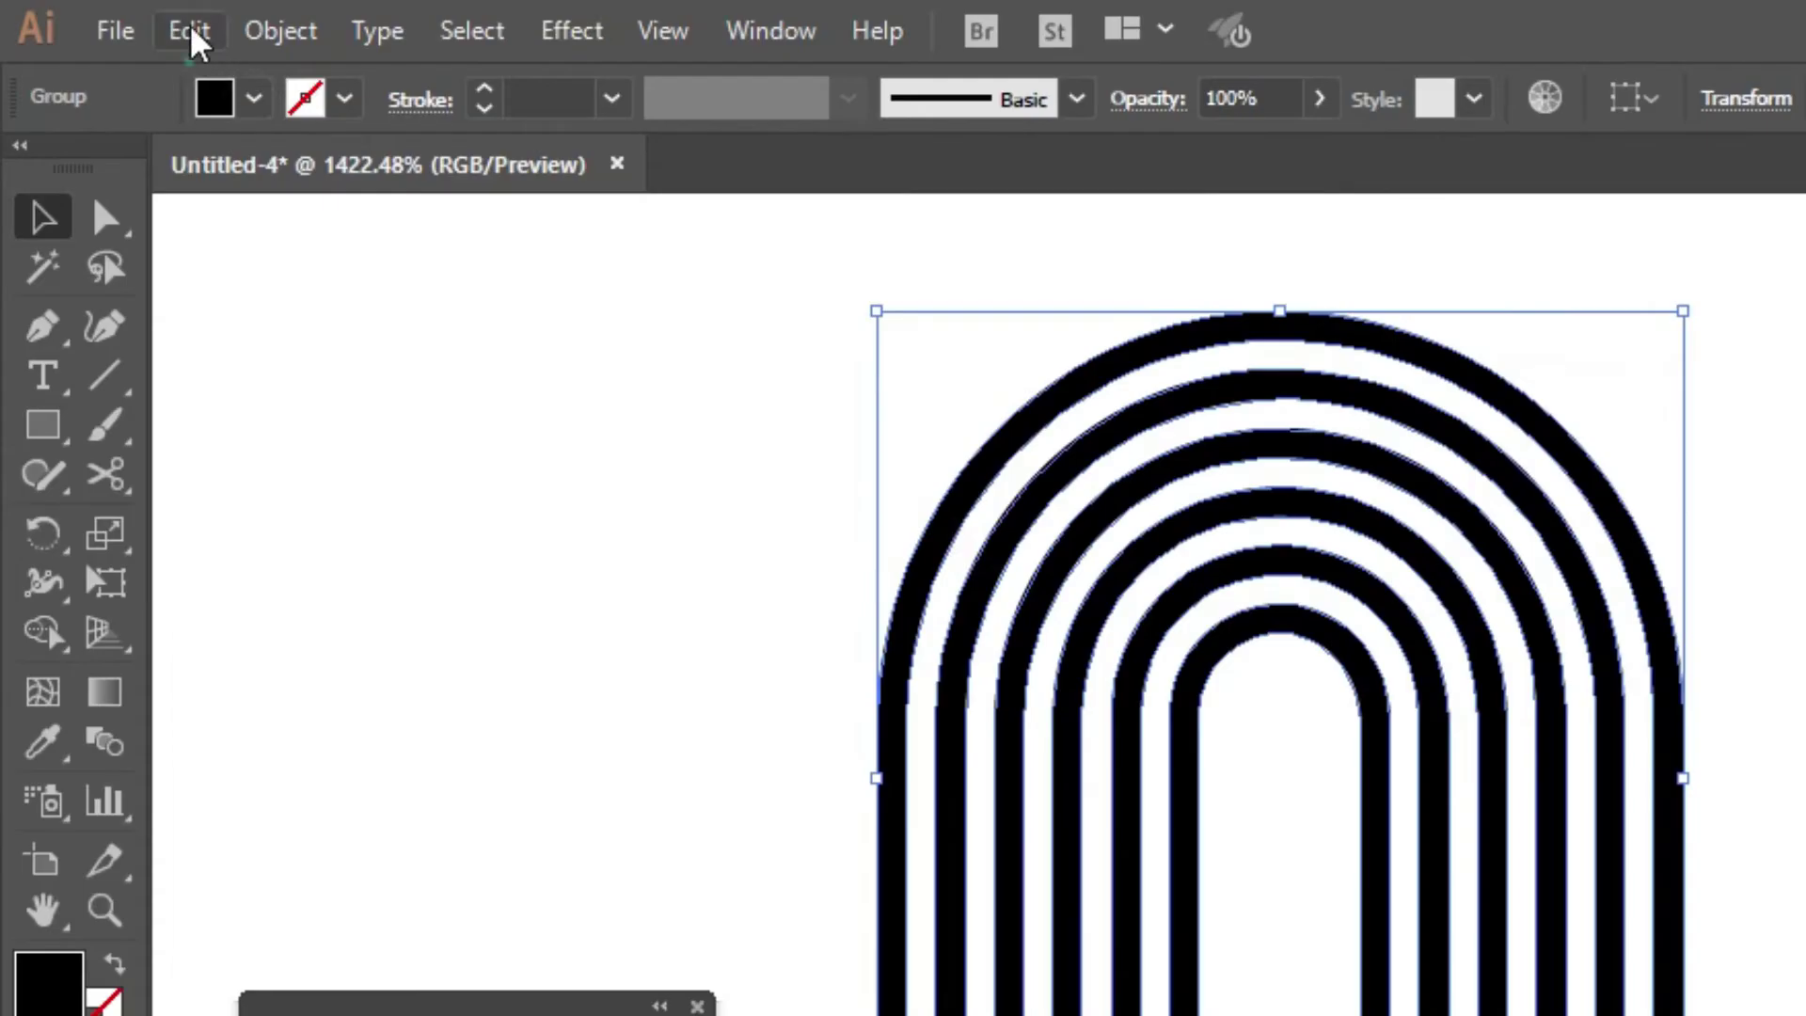
pyautogui.click(189, 34)
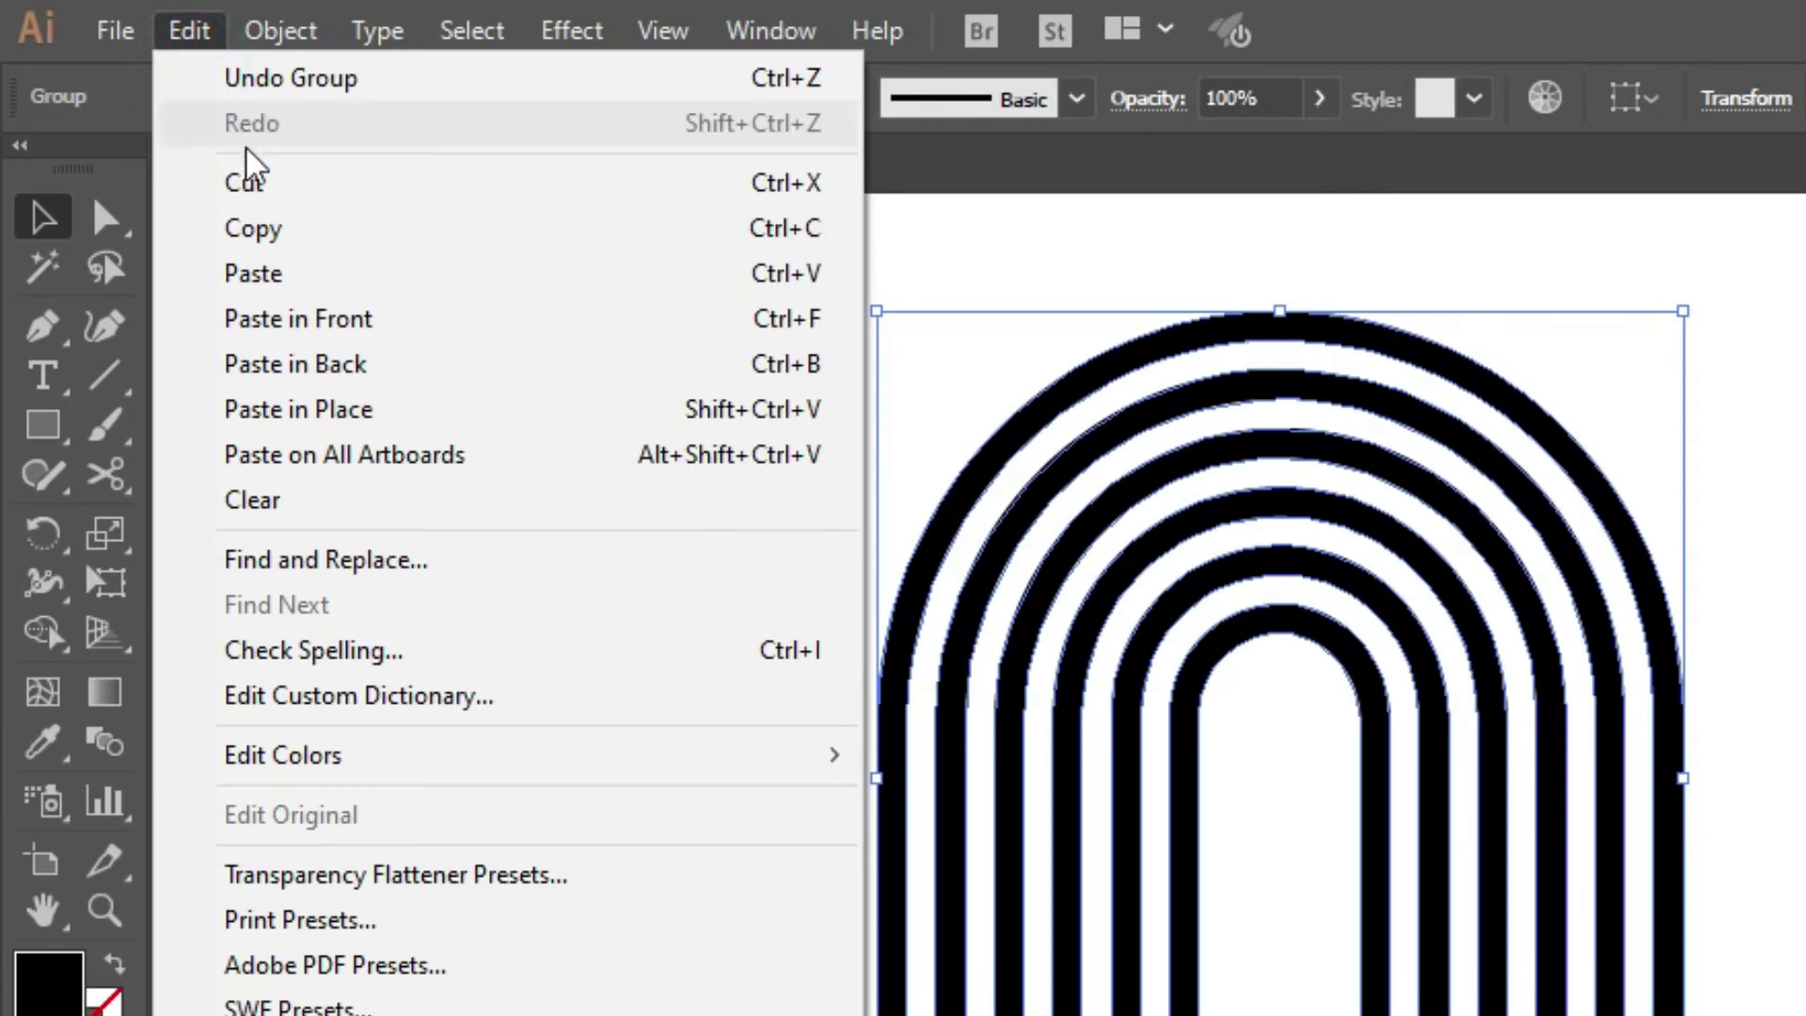
pyautogui.click(263, 231)
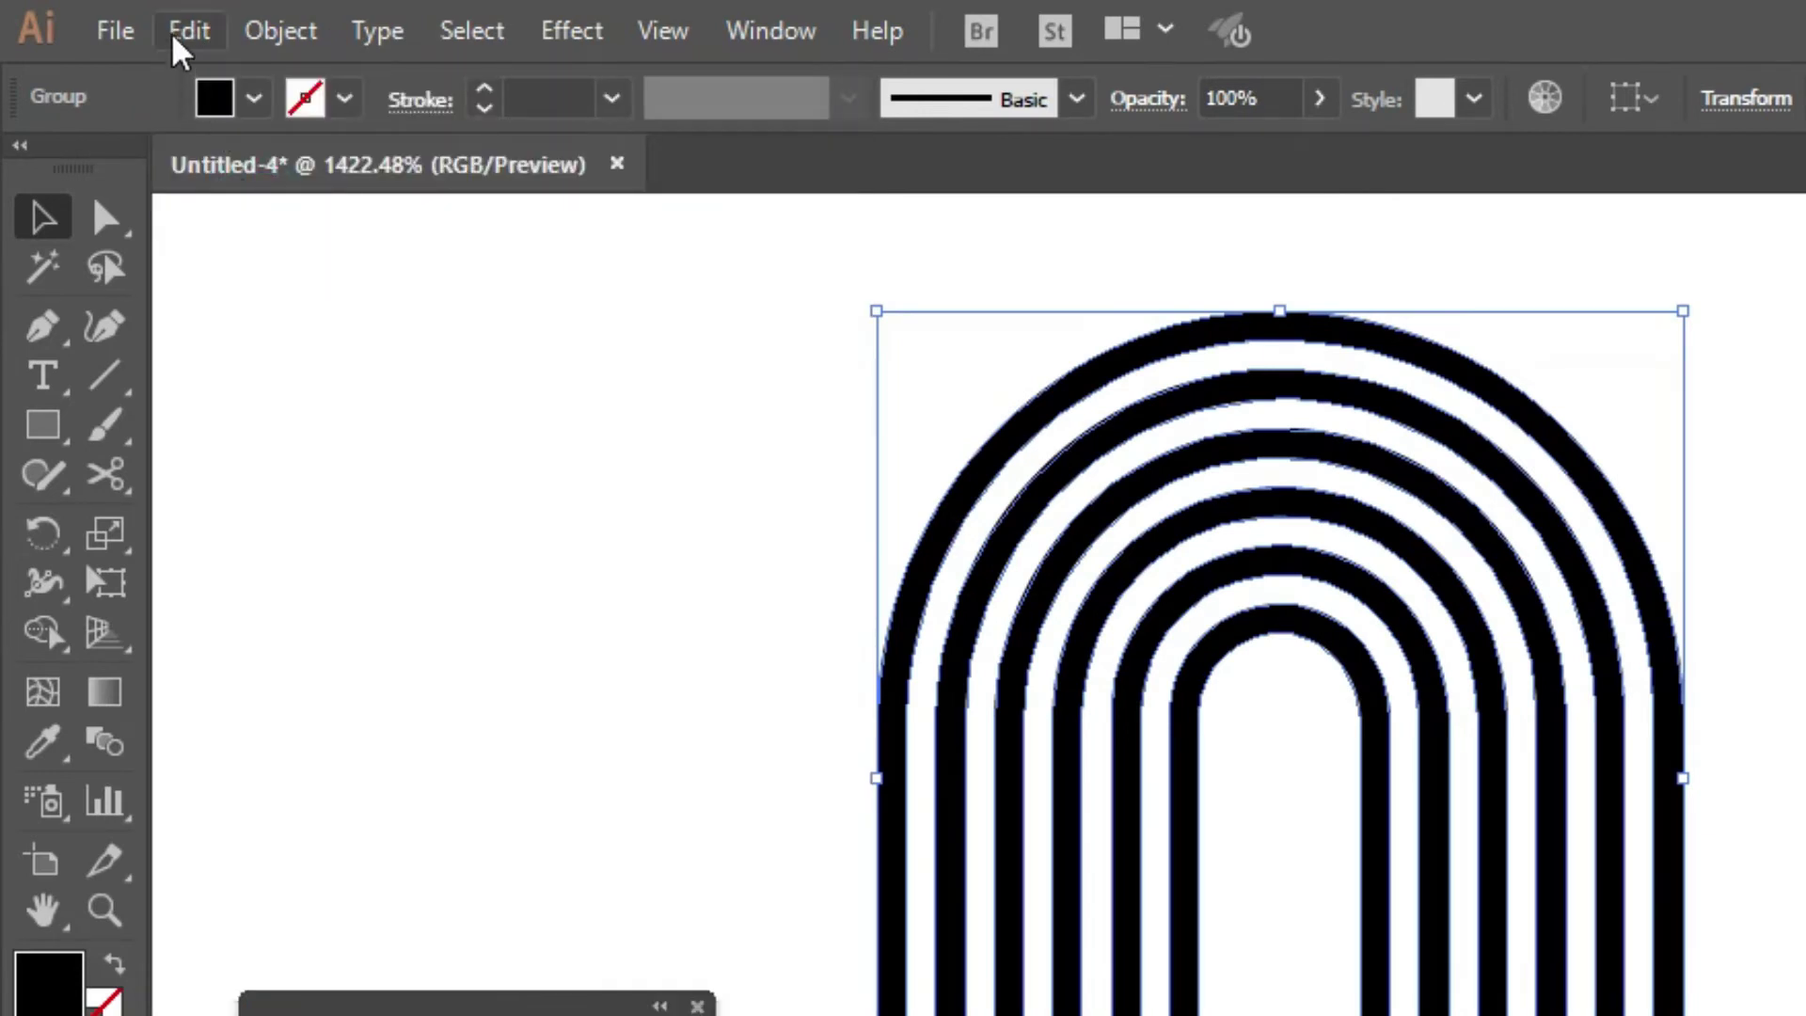
# Paste the striped arch in place and drag the copy right to overlap the original.
pyautogui.click(188, 30)
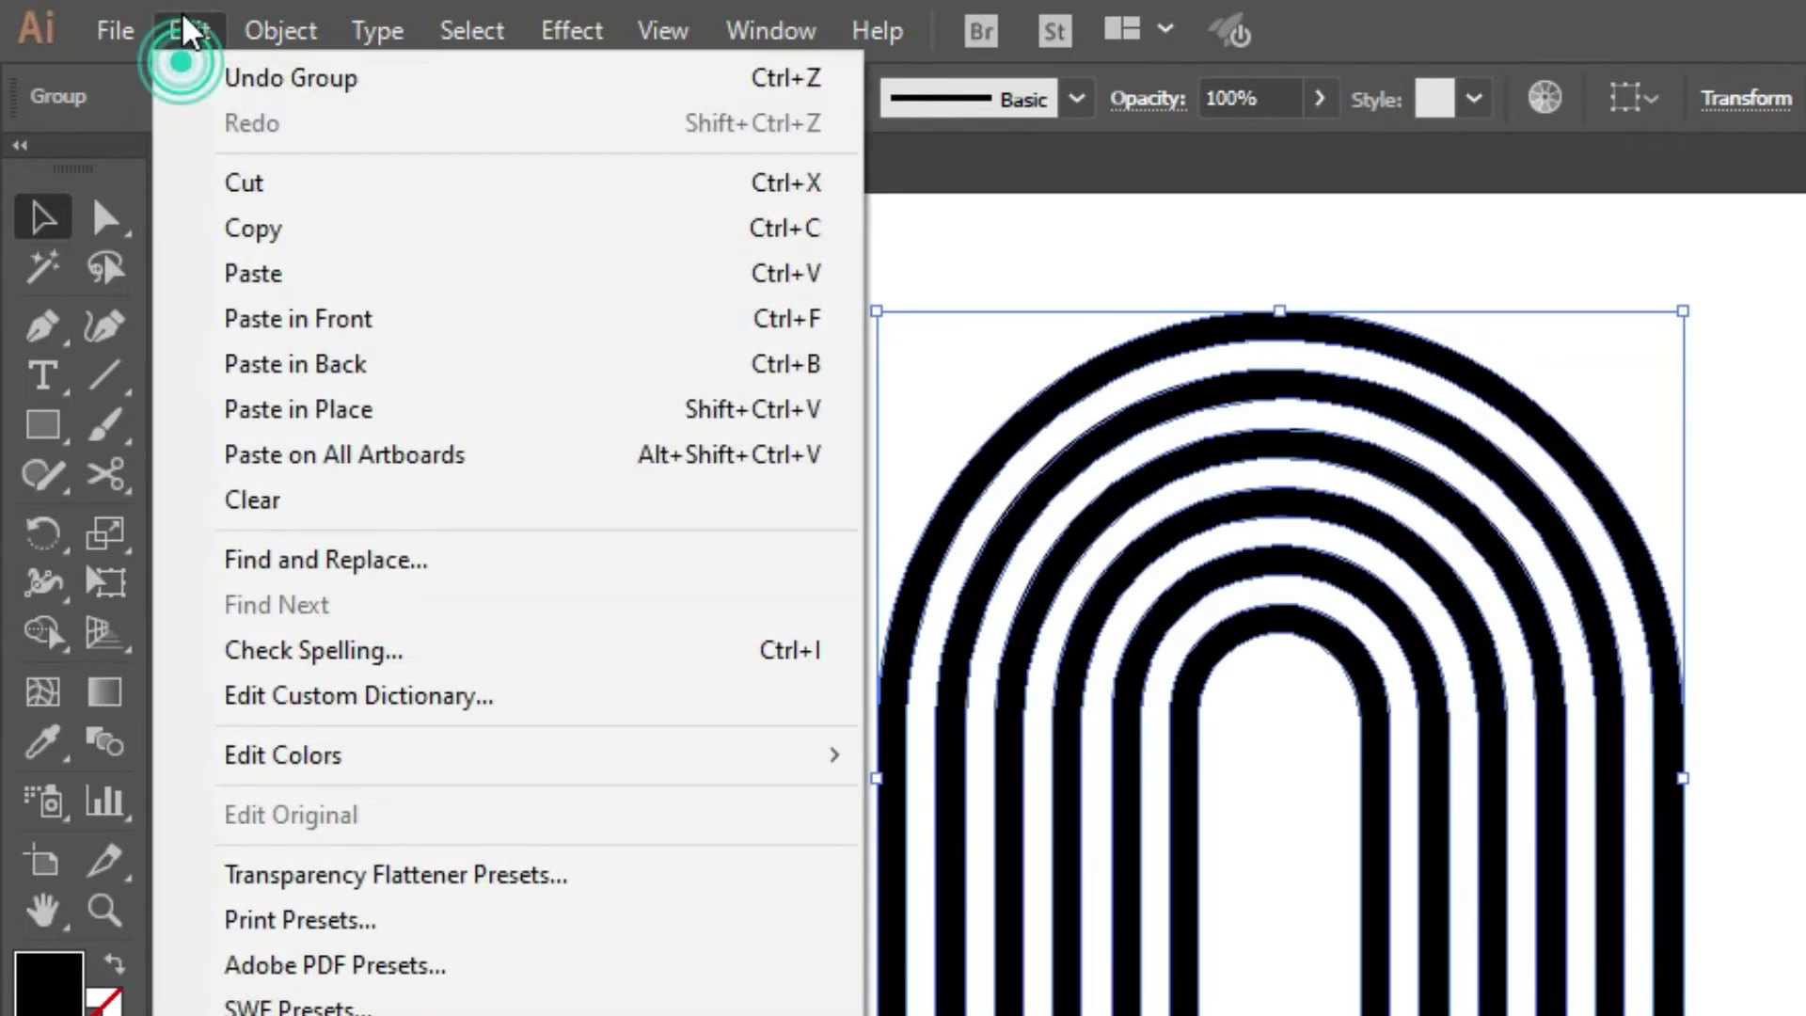
pyautogui.click(318, 418)
pyautogui.click(1240, 395)
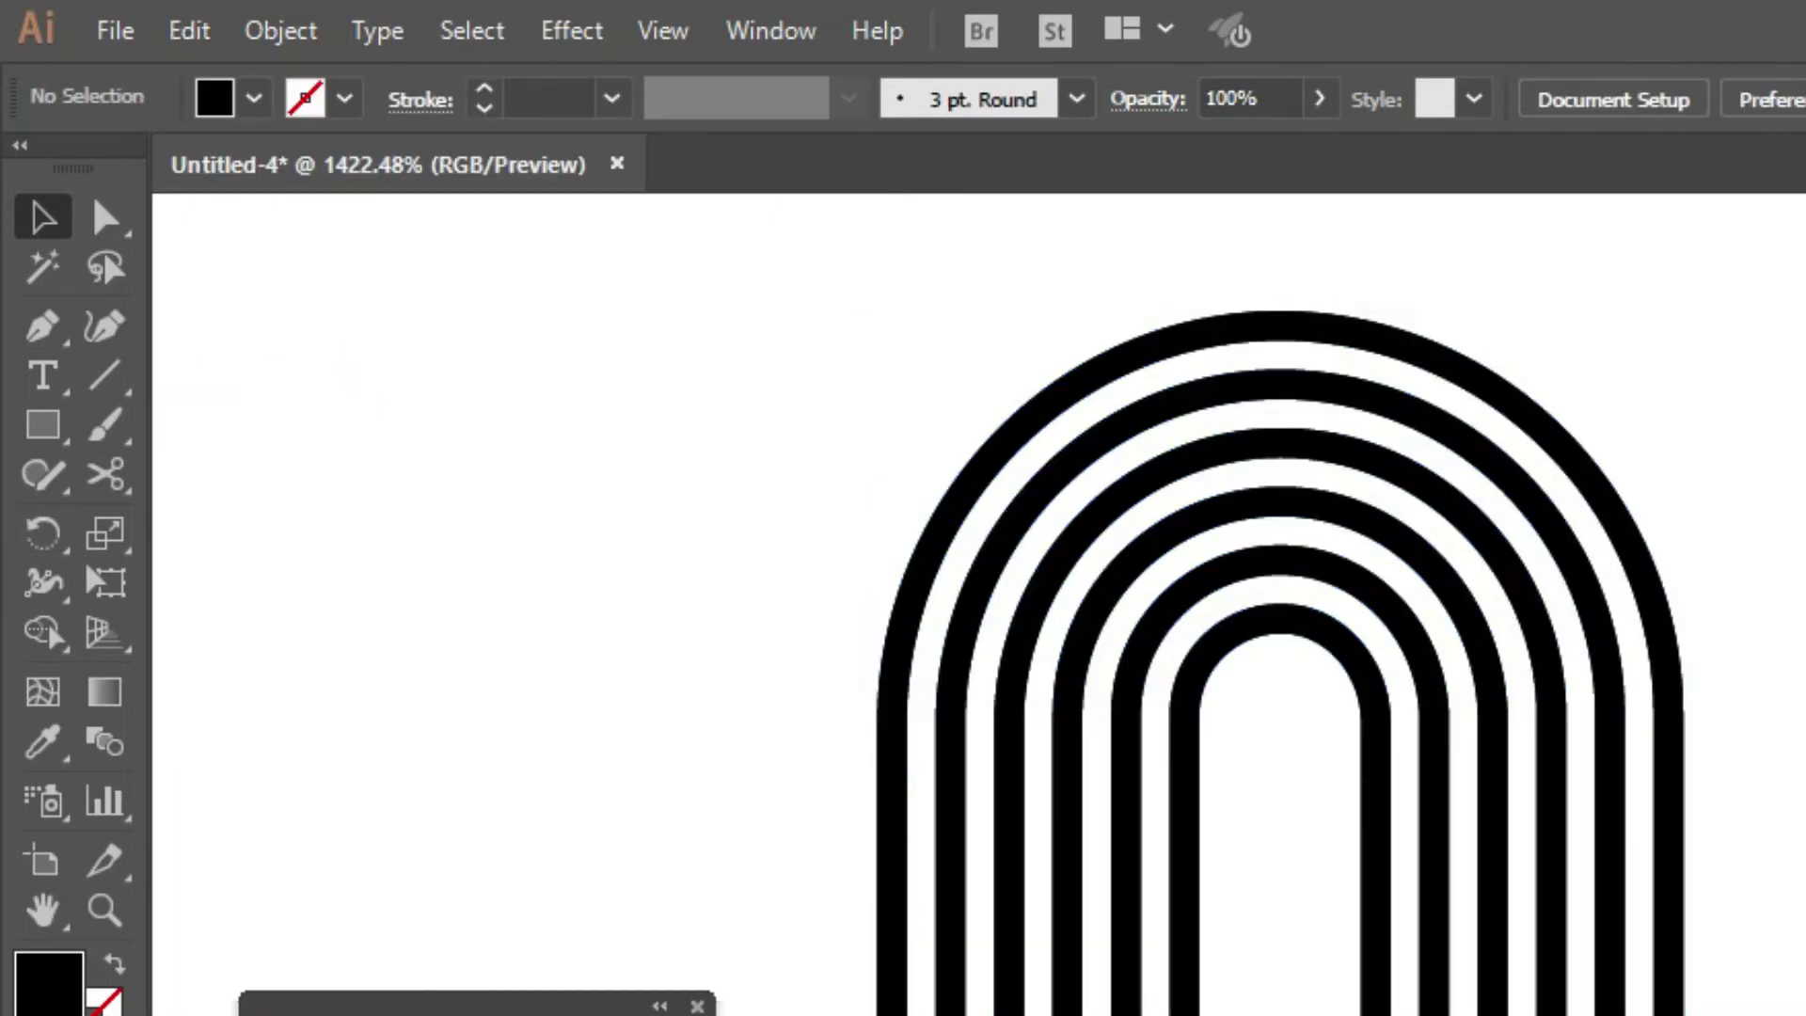
pyautogui.moveTo(1016, 373)
pyautogui.mouseDown()
pyautogui.moveTo(1369, 411)
pyautogui.moveTo(1327, 421)
pyautogui.mouseUp()
pyautogui.click(1550, 411)
# In Outline view, zoom into the overlapping stripes and nudge the copy so edges align.
pyautogui.hotkey('ctrl', 'space')
pyautogui.moveTo(813, 402); pyautogui.dragTo(1066, 699)
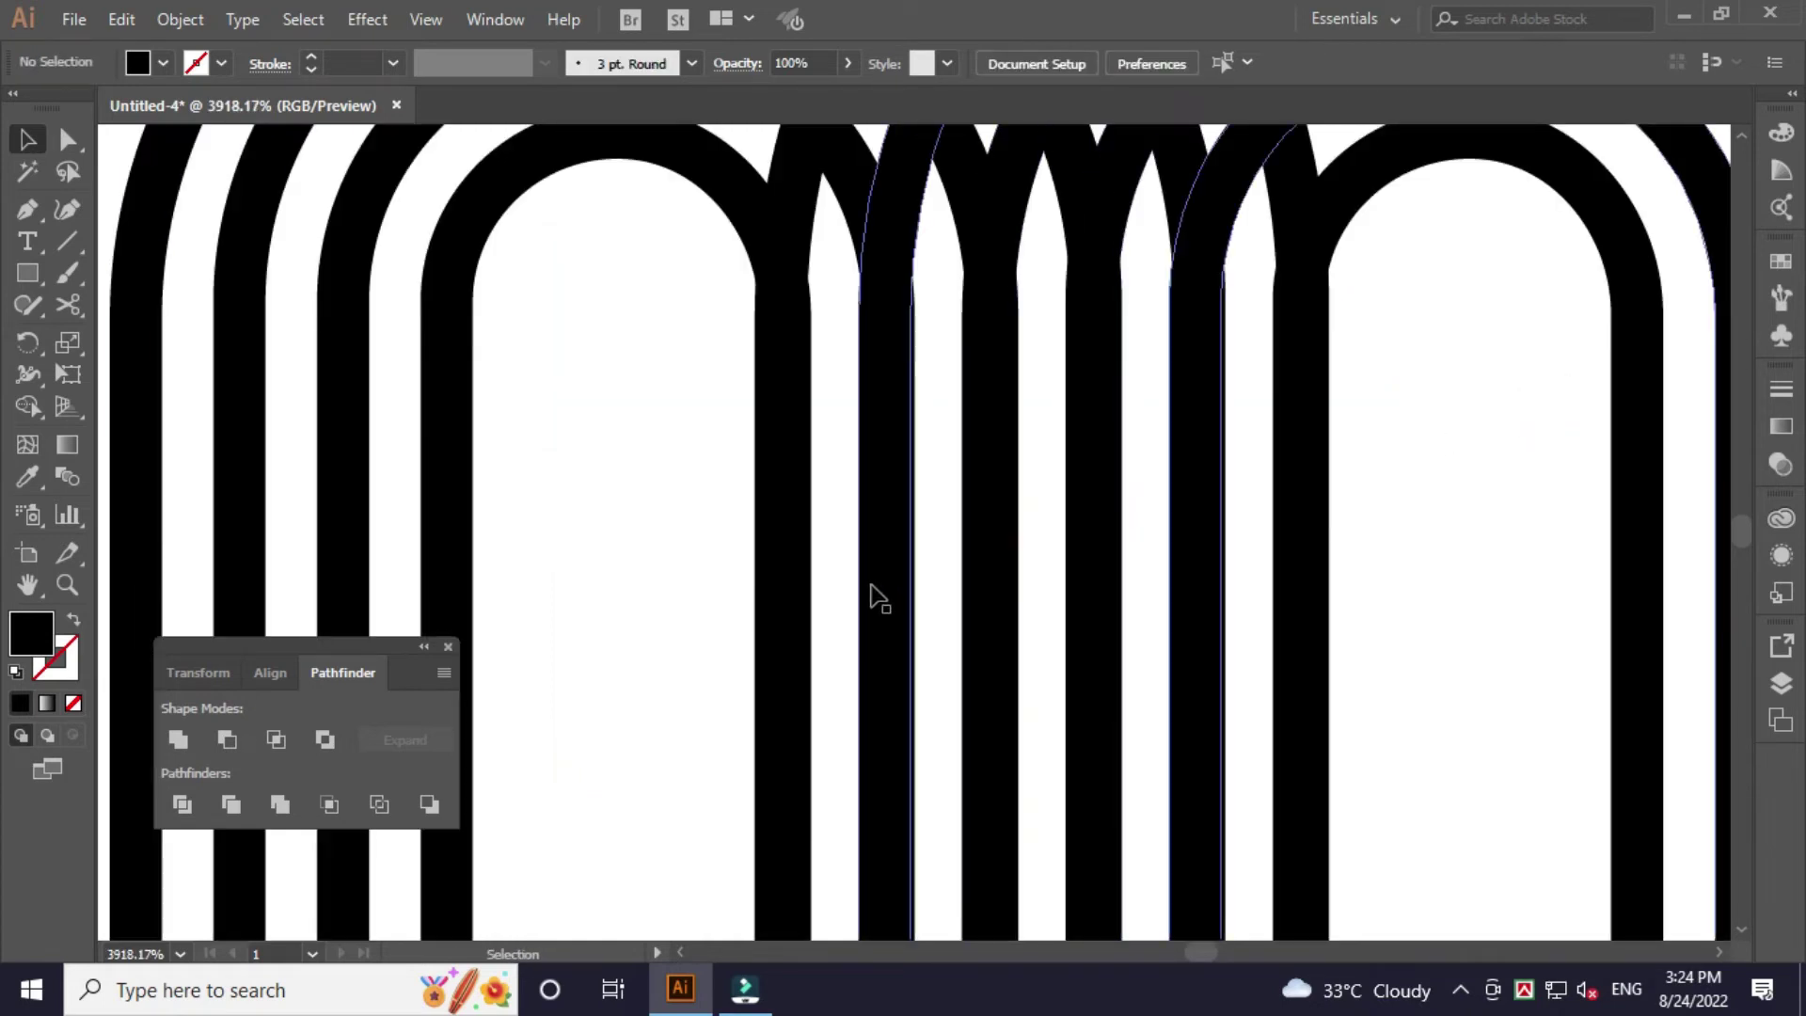
pyautogui.hotkey('ctrl', 'y')
pyautogui.hotkey('ctrl', 'space')
pyautogui.moveTo(663, 424)
pyautogui.mouseDown()
pyautogui.moveTo(837, 566)
pyautogui.moveTo(1005, 537)
pyautogui.mouseUp()
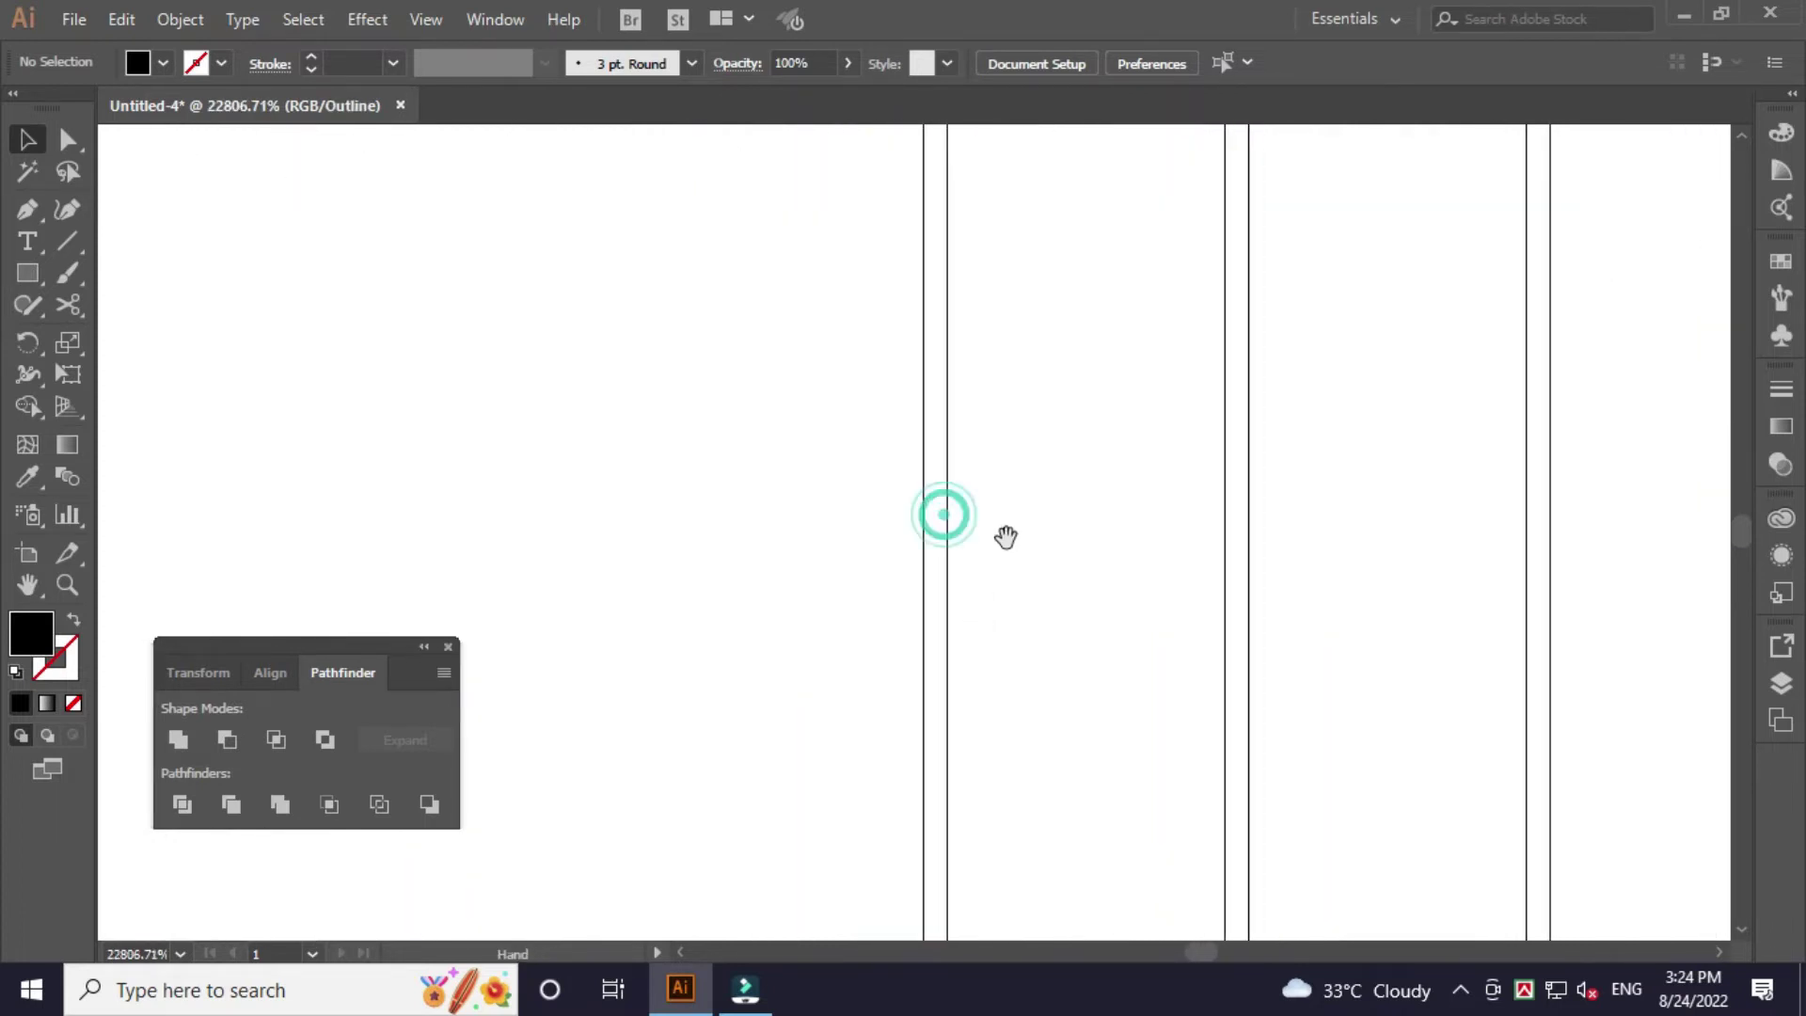
pyautogui.moveTo(1013, 622); pyautogui.dragTo(953, 802)
pyautogui.moveTo(886, 505); pyautogui.dragTo(906, 505)
pyautogui.keyDown('ctrl'); pyautogui.click(873, 432); pyautogui.keyUp('ctrl')
pyautogui.moveTo(385, 337); pyautogui.dragTo(597, 469)
pyautogui.scroll(-2, 604, 479)
pyautogui.scroll(-3, 605, 480)
pyautogui.scroll(-3, 605, 480)
pyautogui.scroll(-3, 605, 480)
pyautogui.scroll(-2, 605, 480)
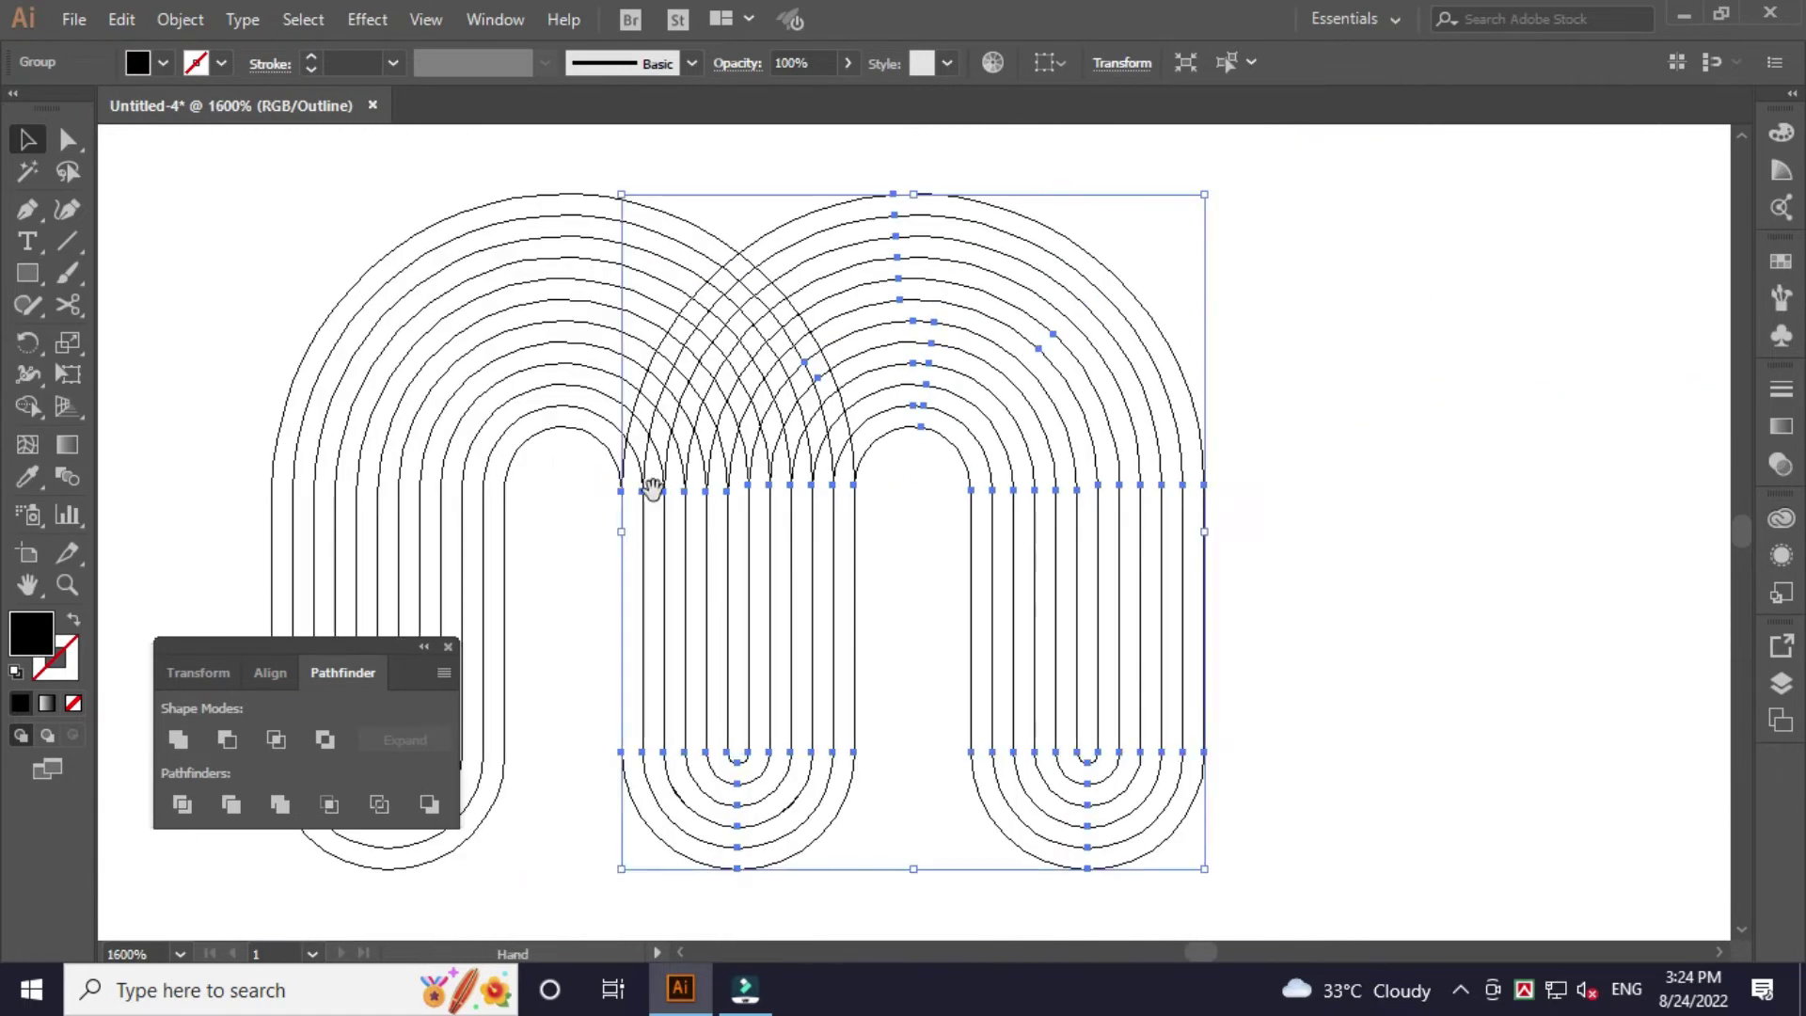
# Return to Preview mode and centre the whole M in the view.
pyautogui.hotkey('ctrl', 'y')
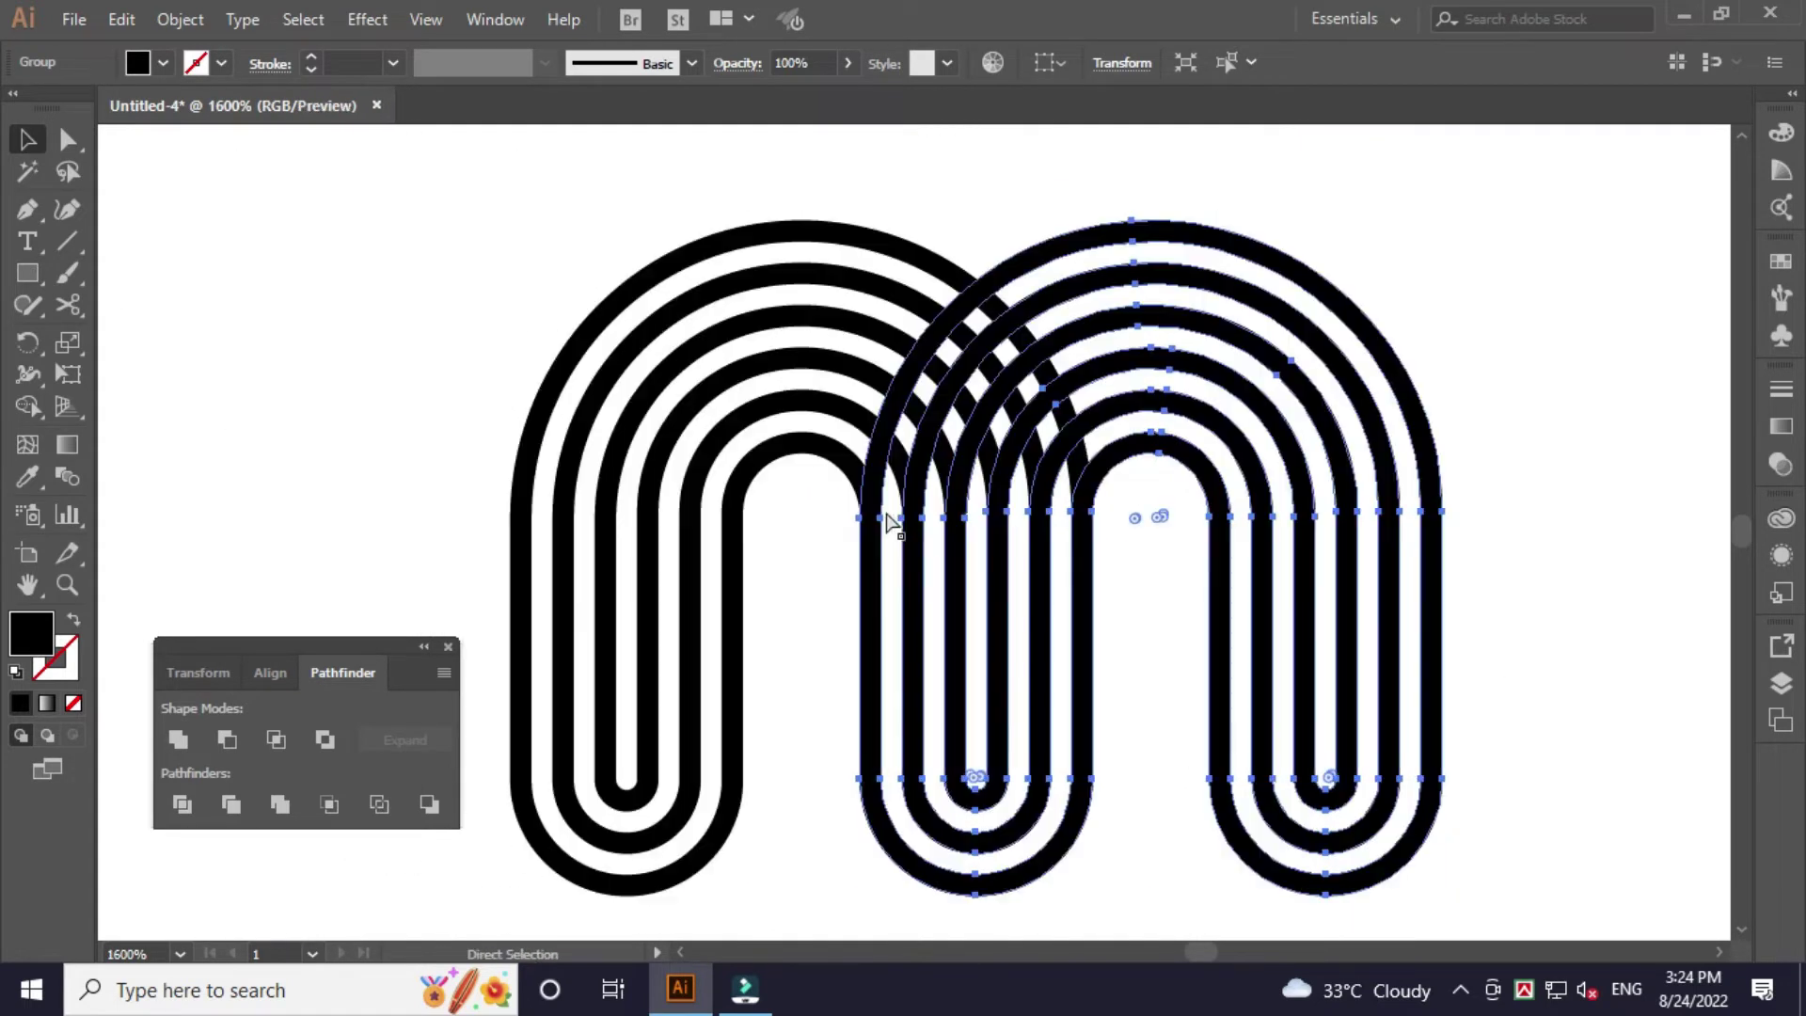
pyautogui.scroll(-1, 884, 506)
pyautogui.moveTo(1082, 622); pyautogui.dragTo(1210, 645)
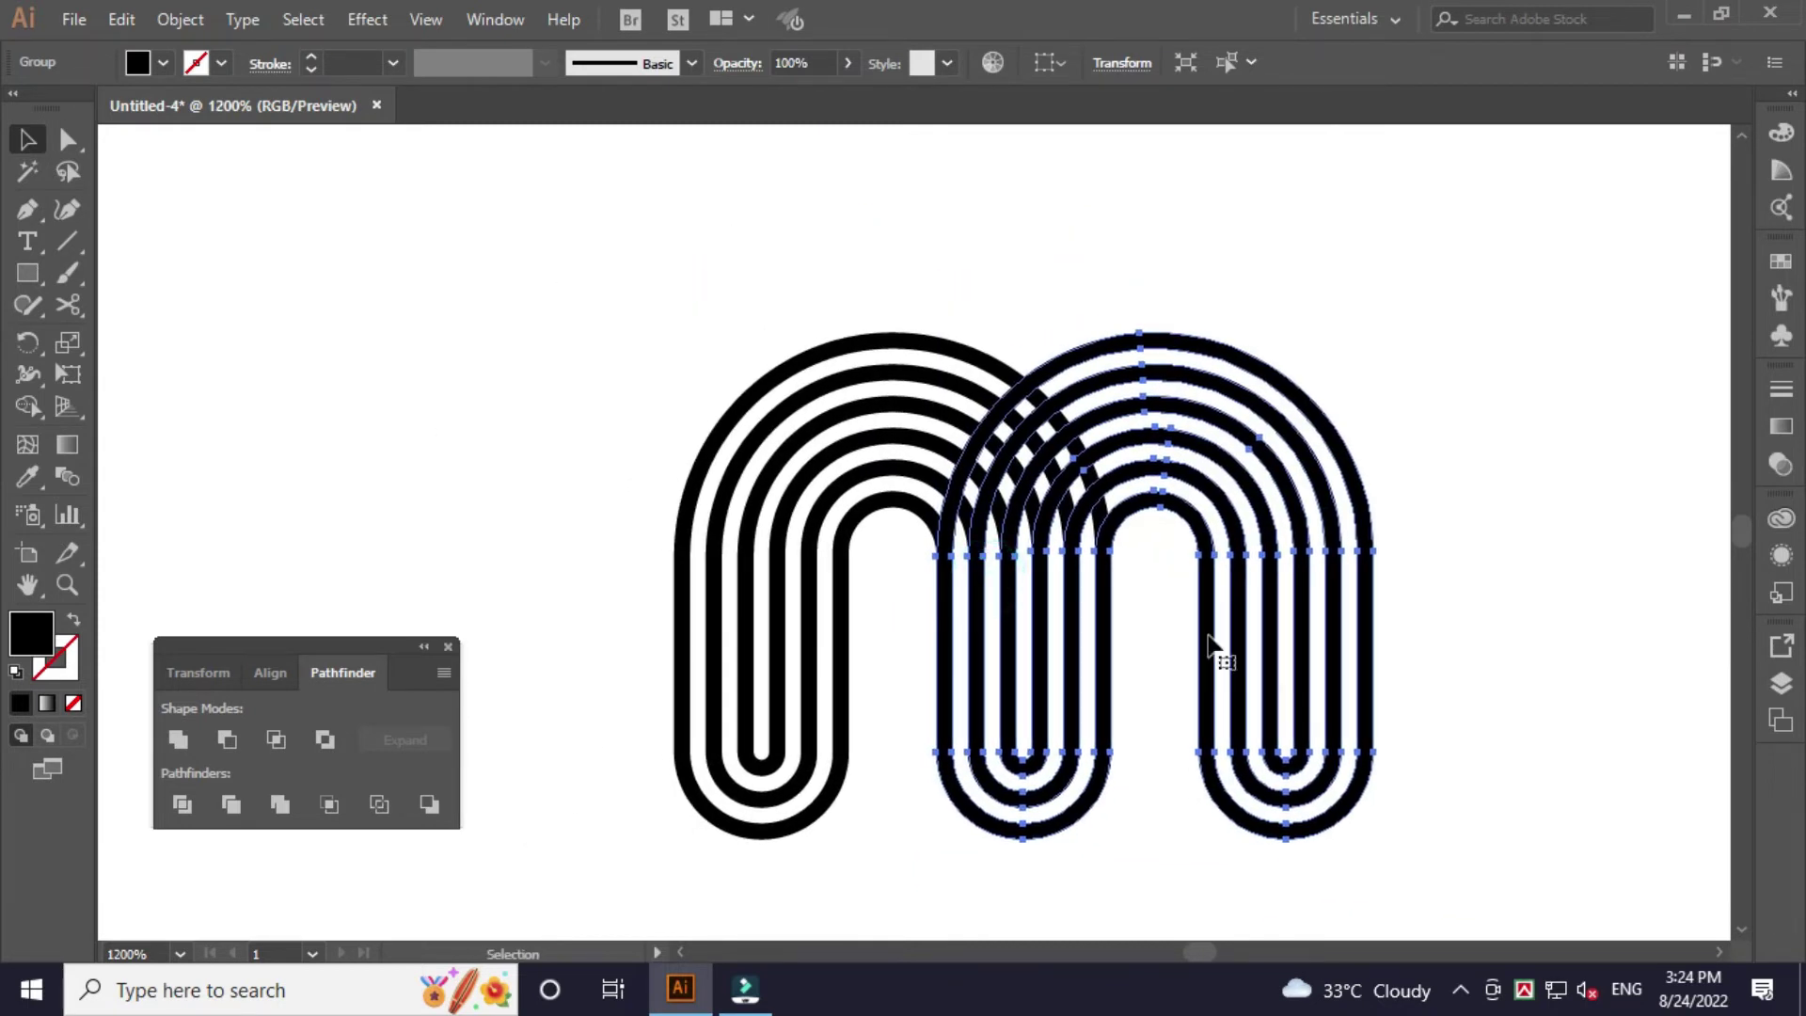
pyautogui.scroll(1, 1176, 633)
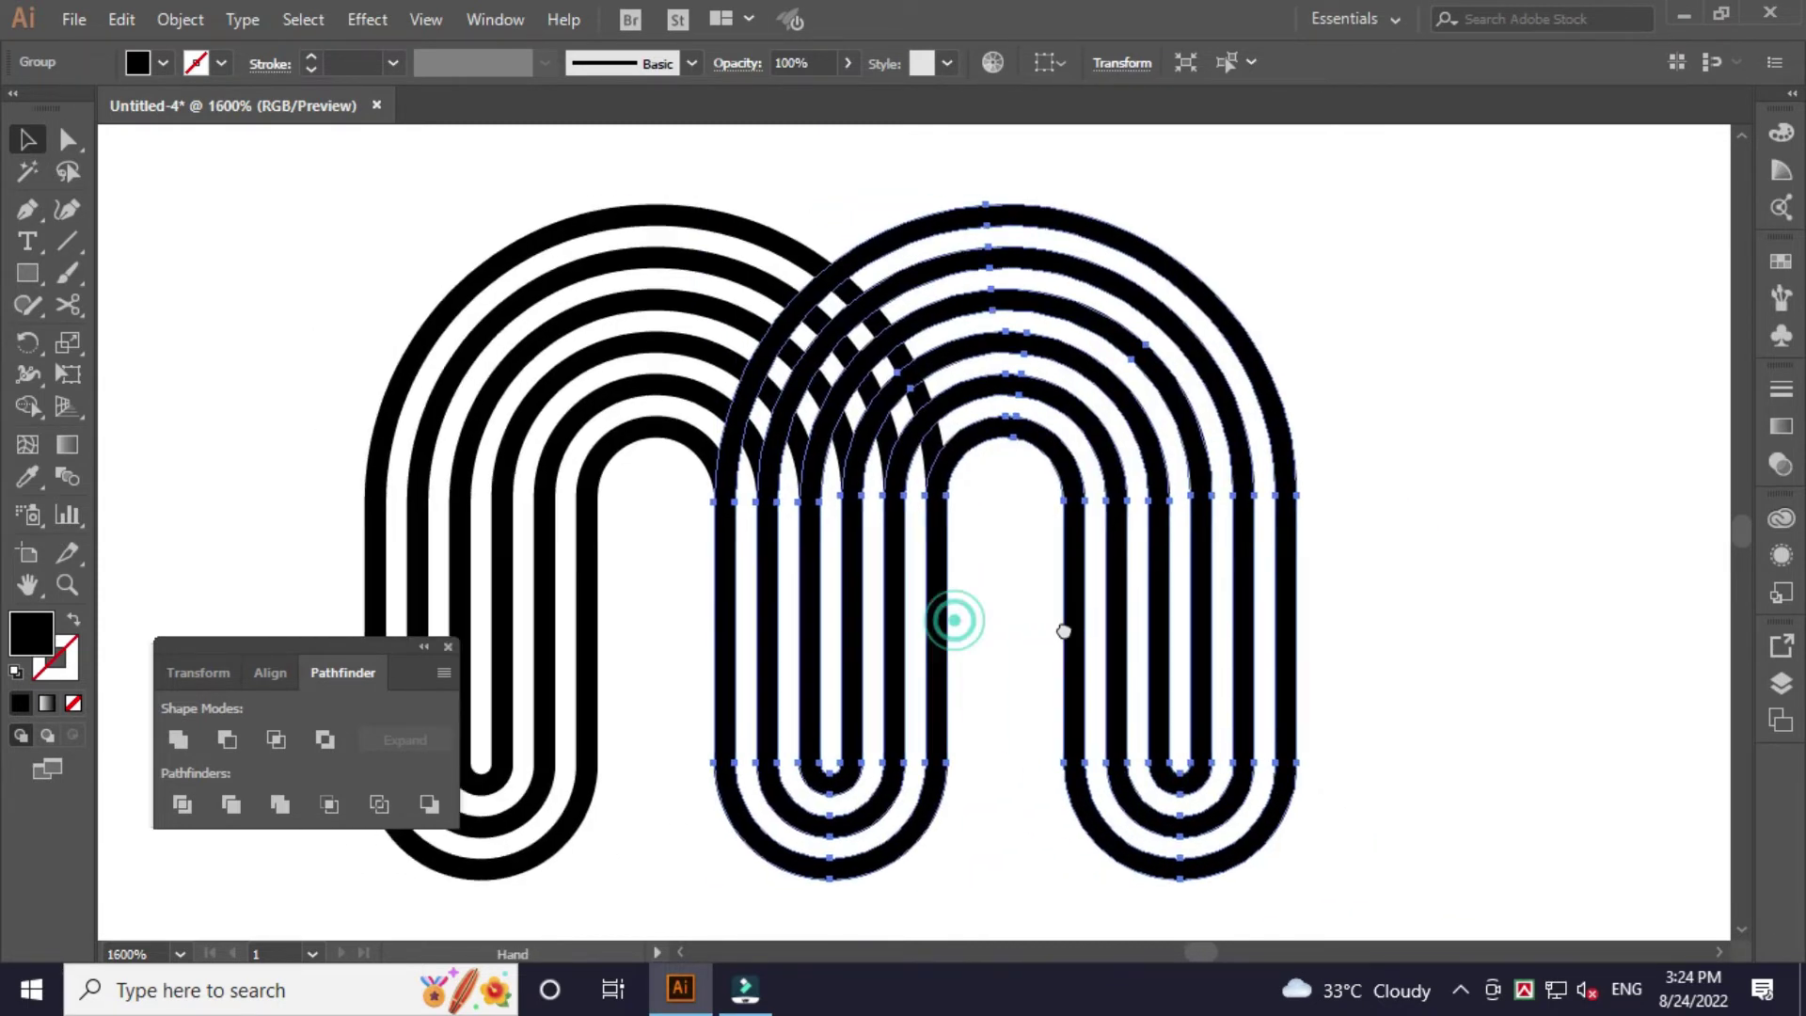
pyautogui.moveTo(952, 616); pyautogui.dragTo(1167, 632)
pyautogui.click(1618, 637)
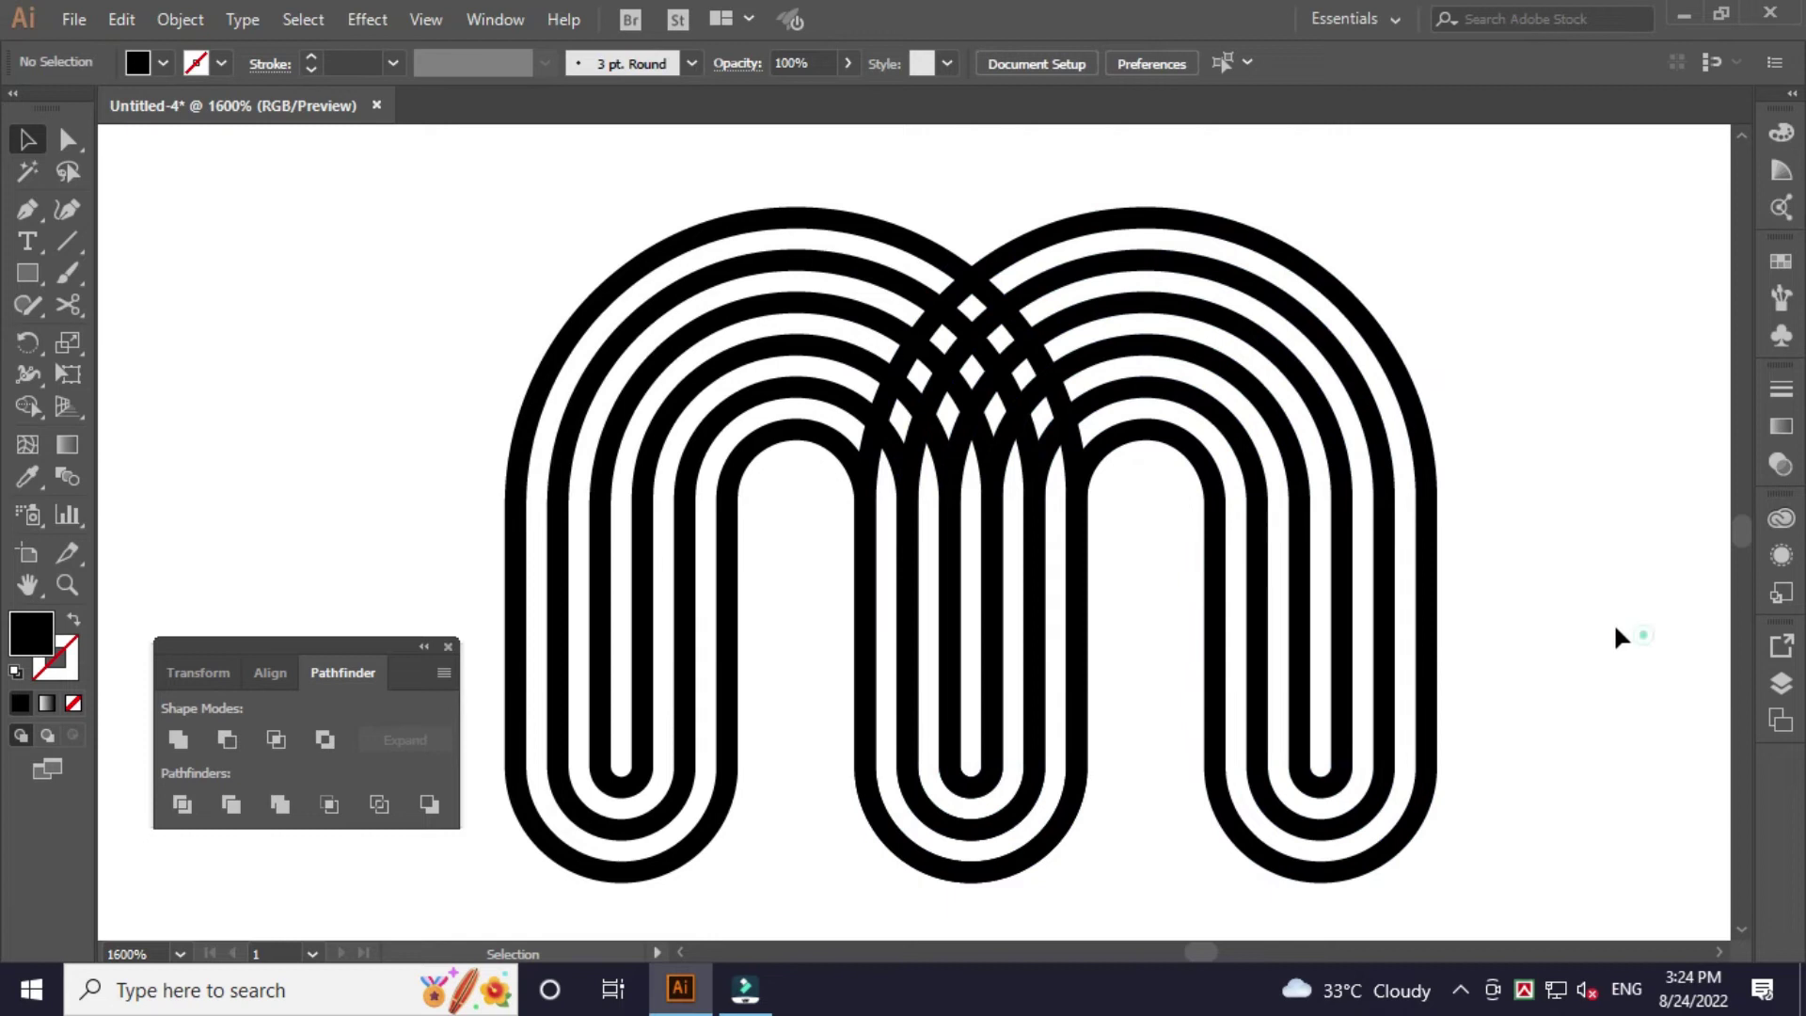
# Bring the right arch to the front, copy it, and select both arches.
pyautogui.click(1435, 533)
pyautogui.hotkey('ctrl', 'shift', ']')
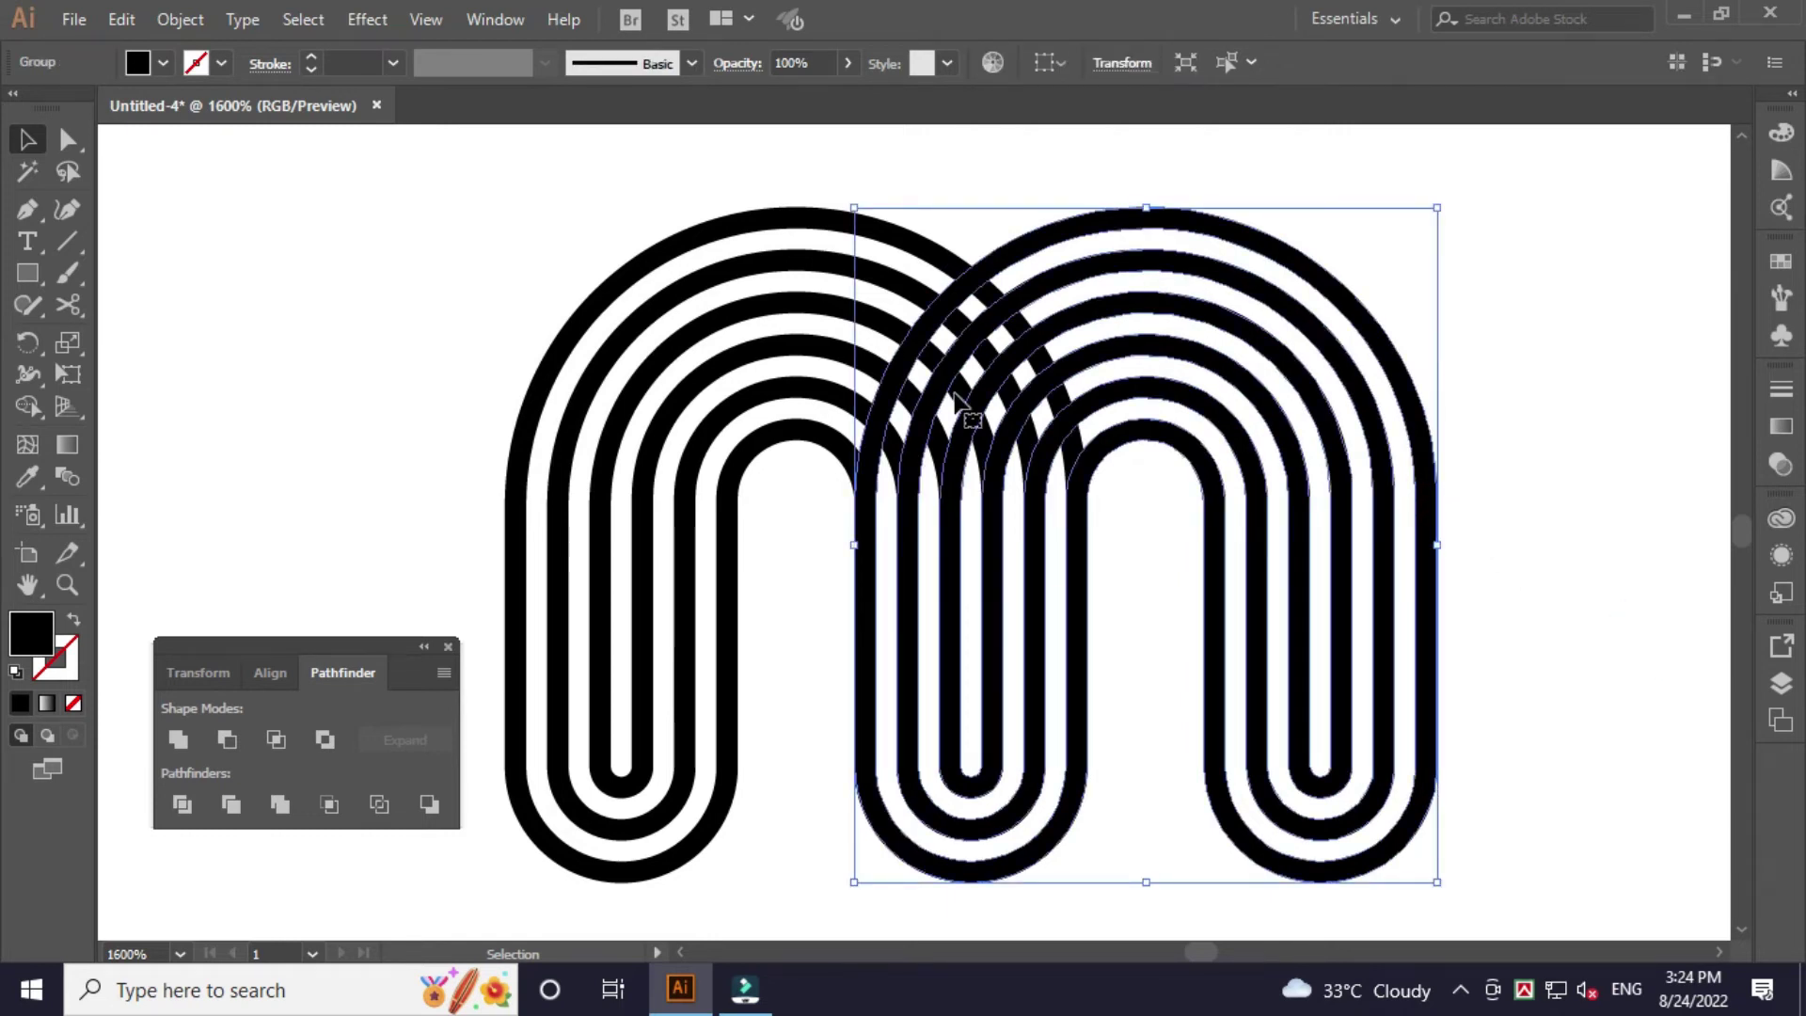
pyautogui.click(122, 19)
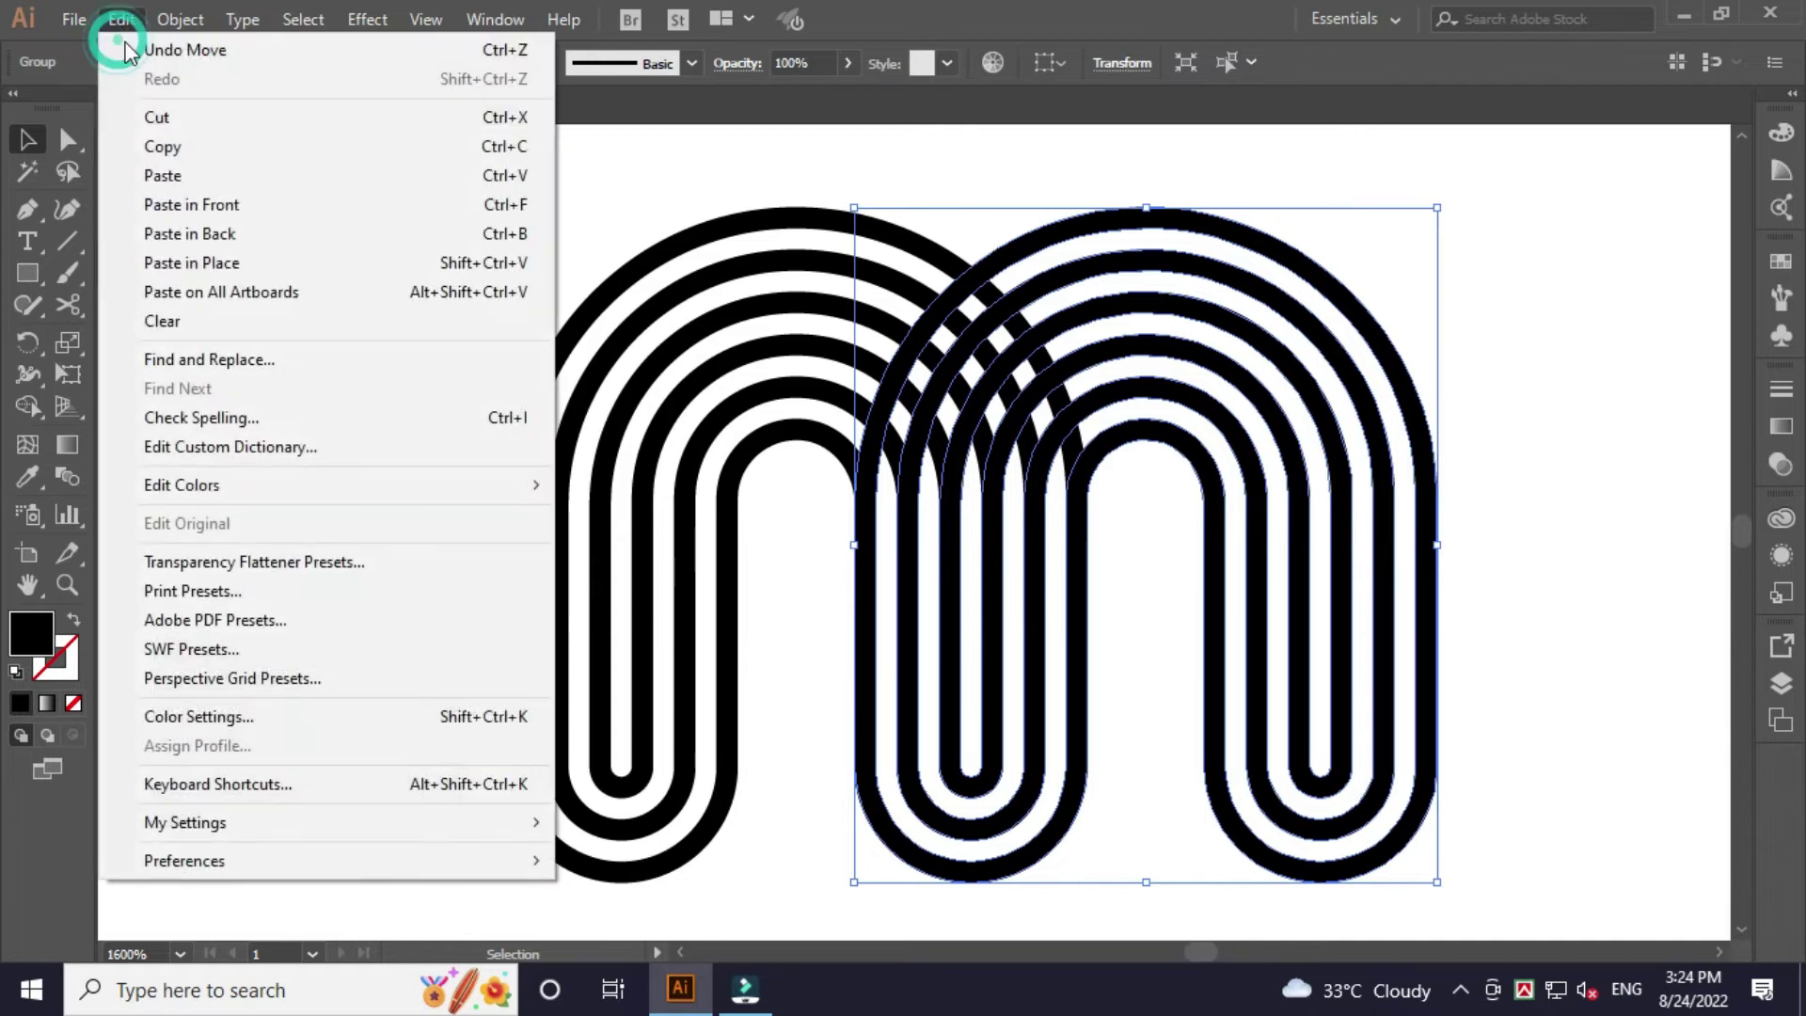
pyautogui.click(170, 150)
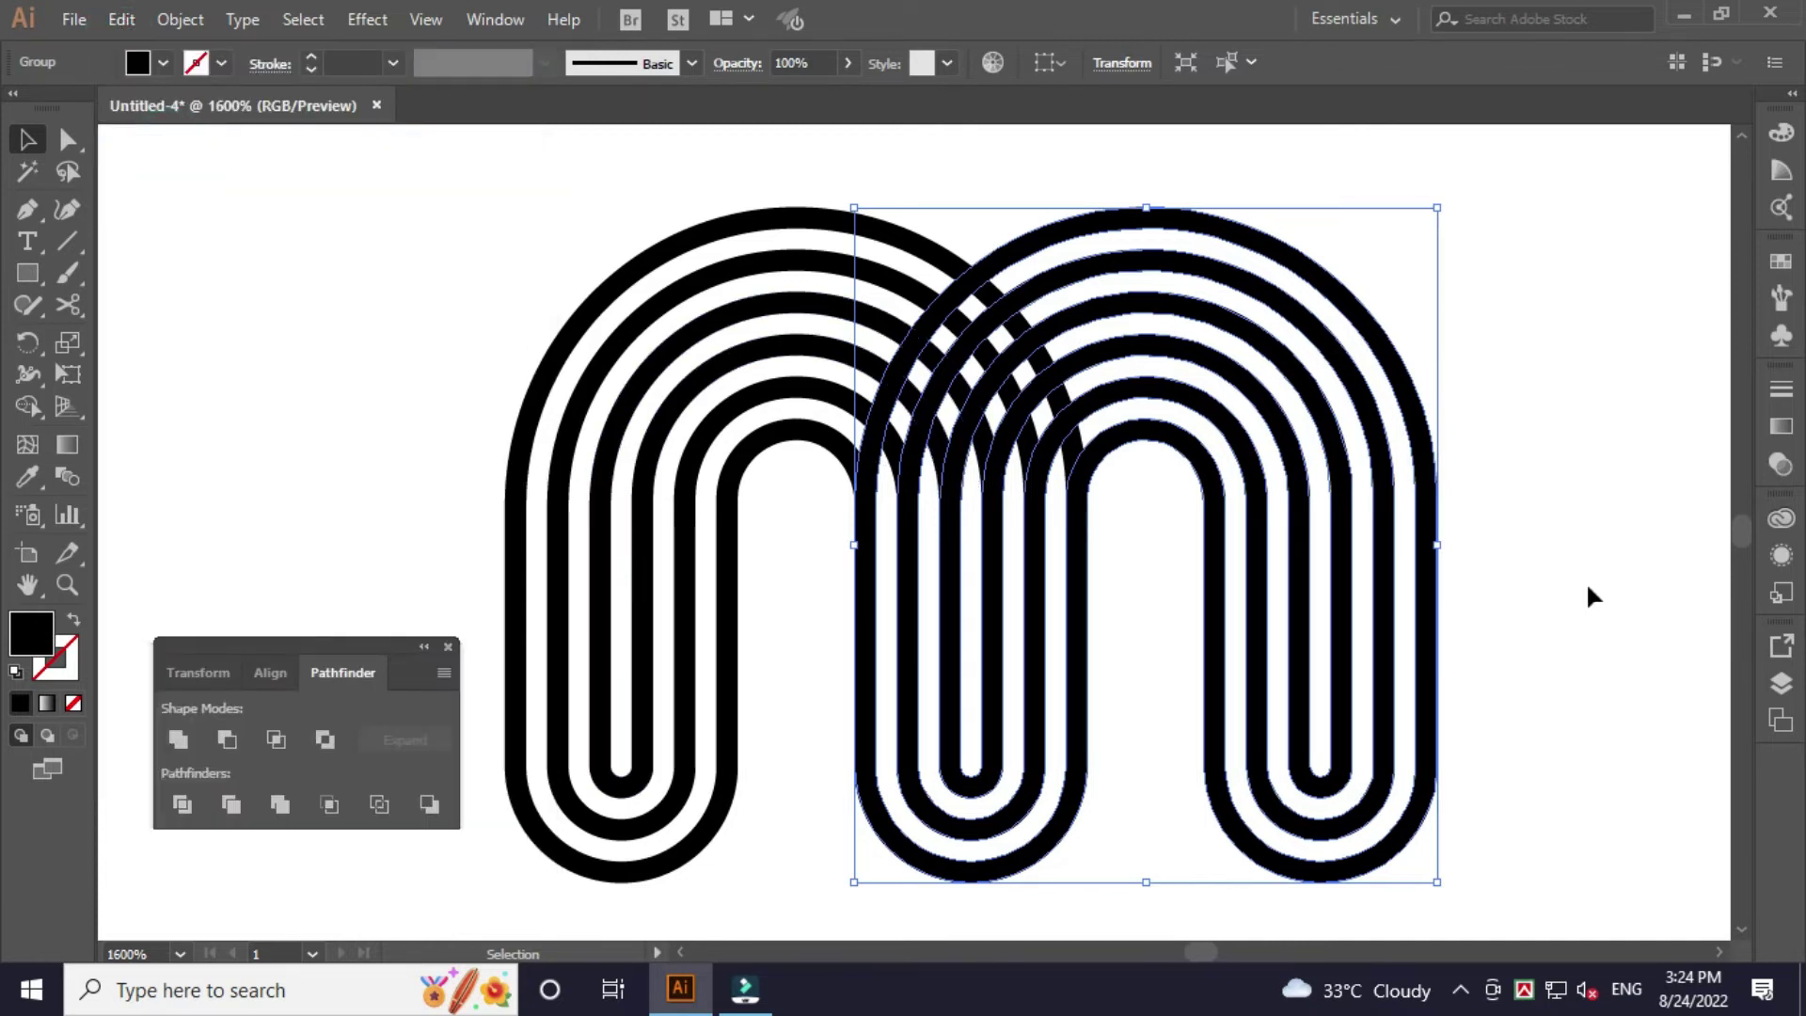
pyautogui.click(1535, 578)
pyautogui.moveTo(1519, 571); pyautogui.dragTo(510, 431)
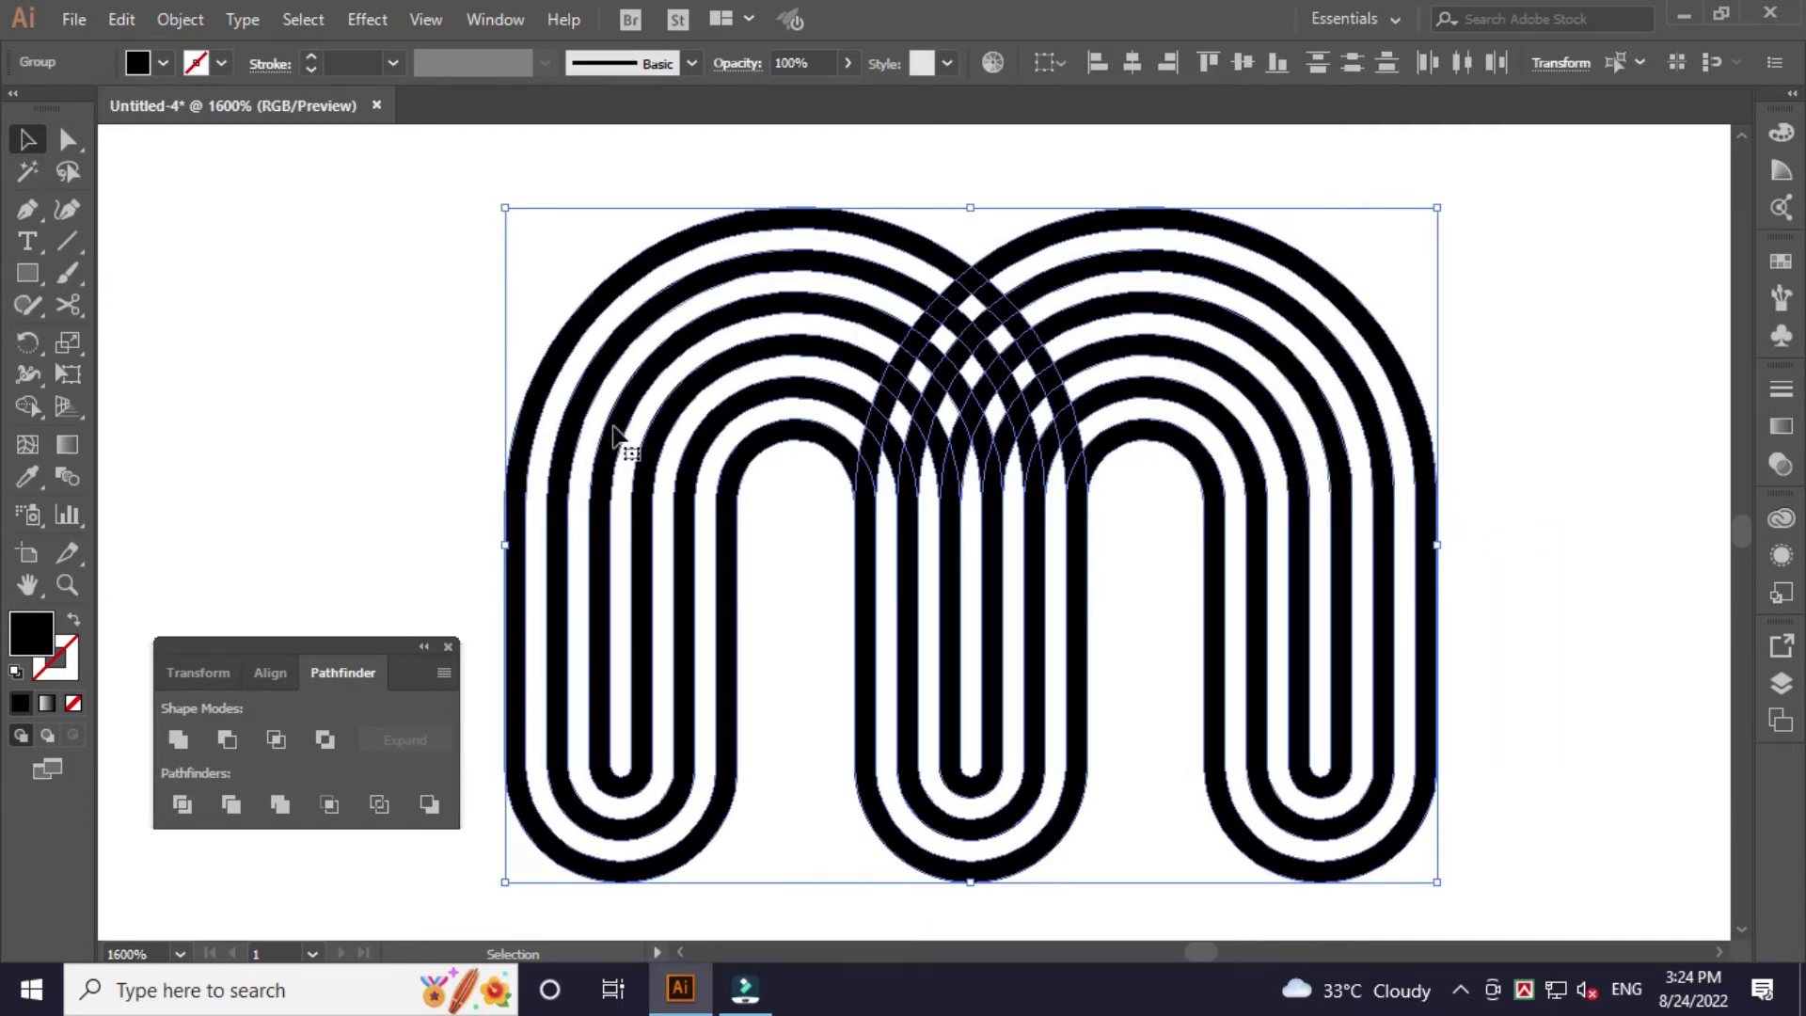
# Use Shape Builder to merge the middle overlap regions and right arch stripes into one shape.
pyautogui.click(27, 412)
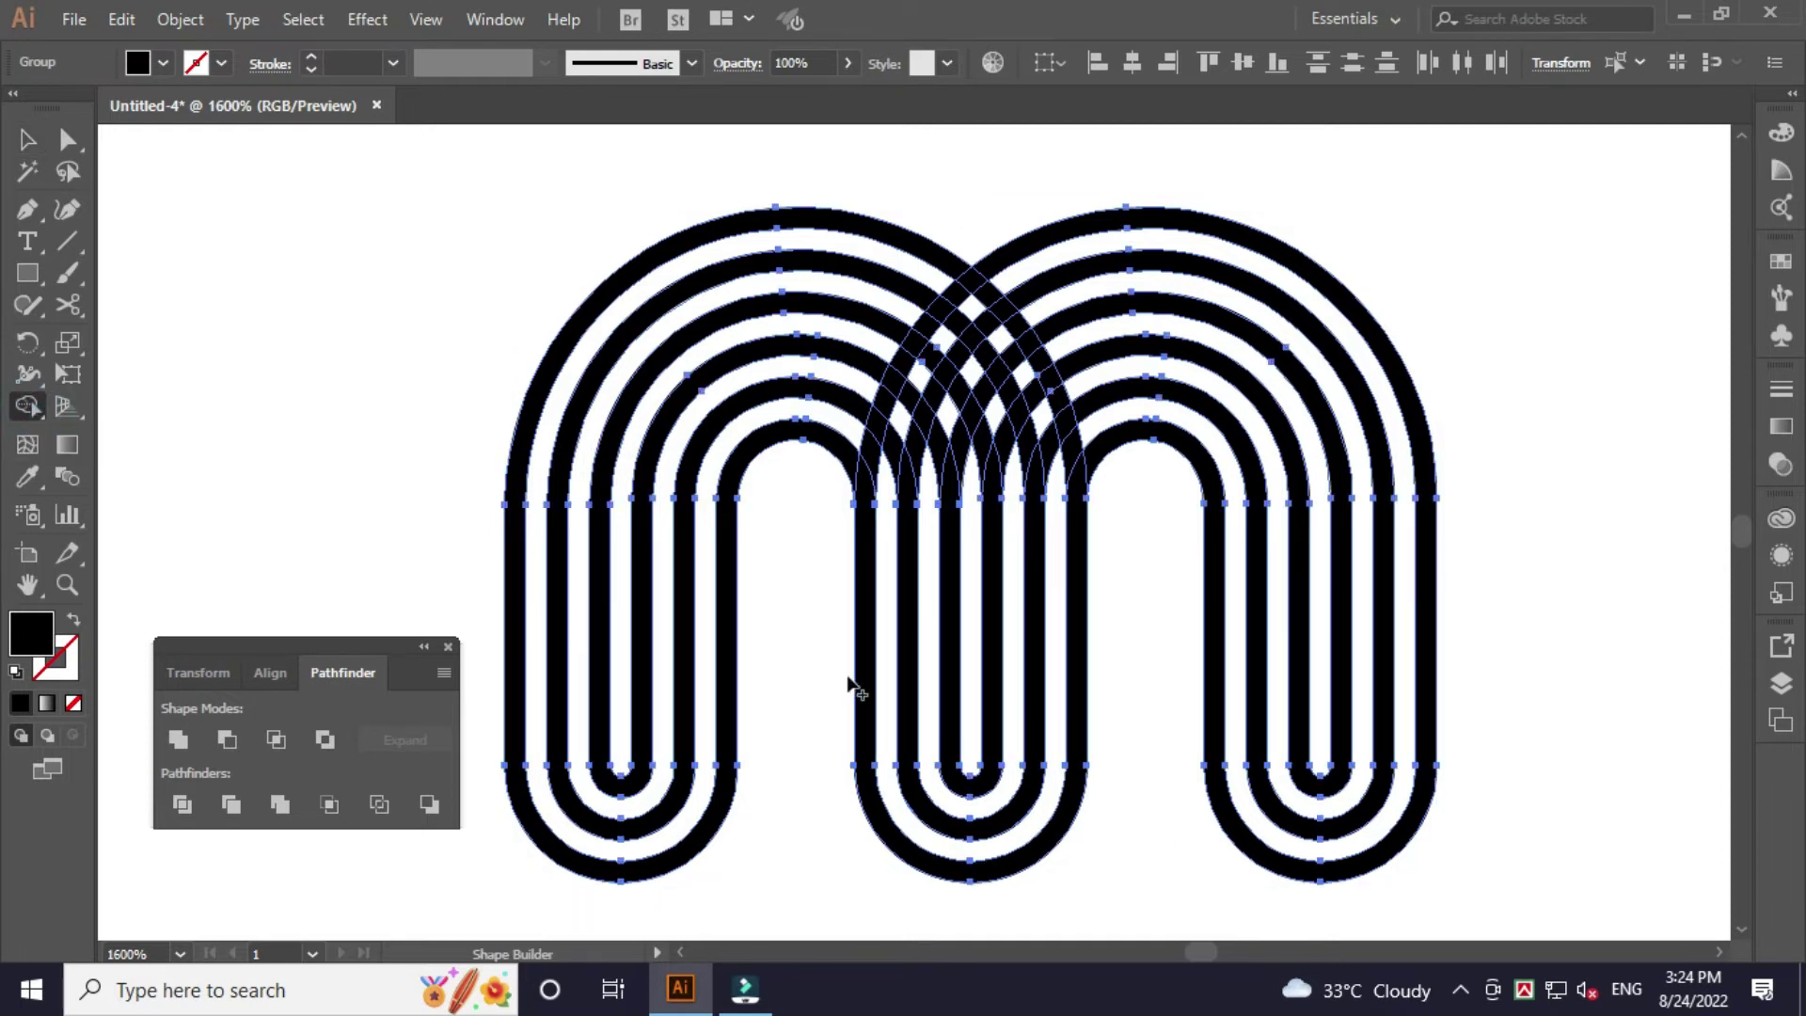
pyautogui.moveTo(856, 684); pyautogui.dragTo(1091, 715)
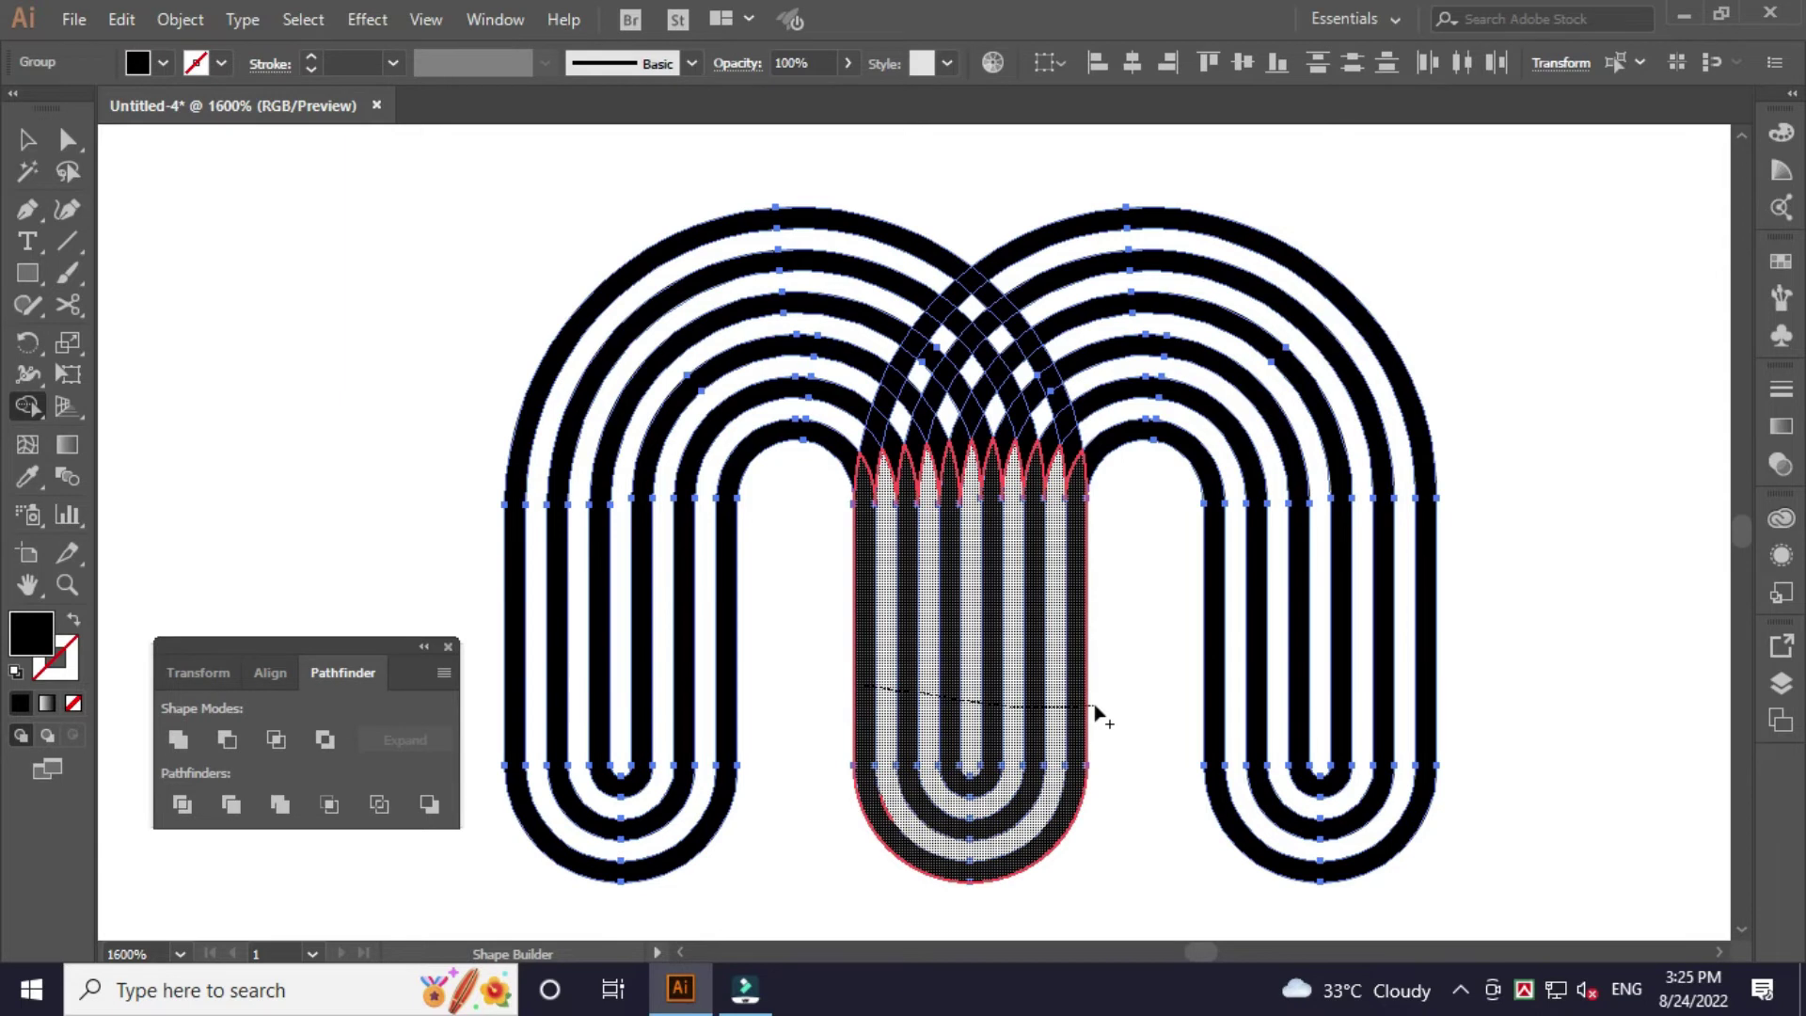
pyautogui.moveTo(1072, 529)
pyautogui.mouseDown()
pyautogui.moveTo(966, 461)
pyautogui.moveTo(899, 812)
pyautogui.mouseUp()
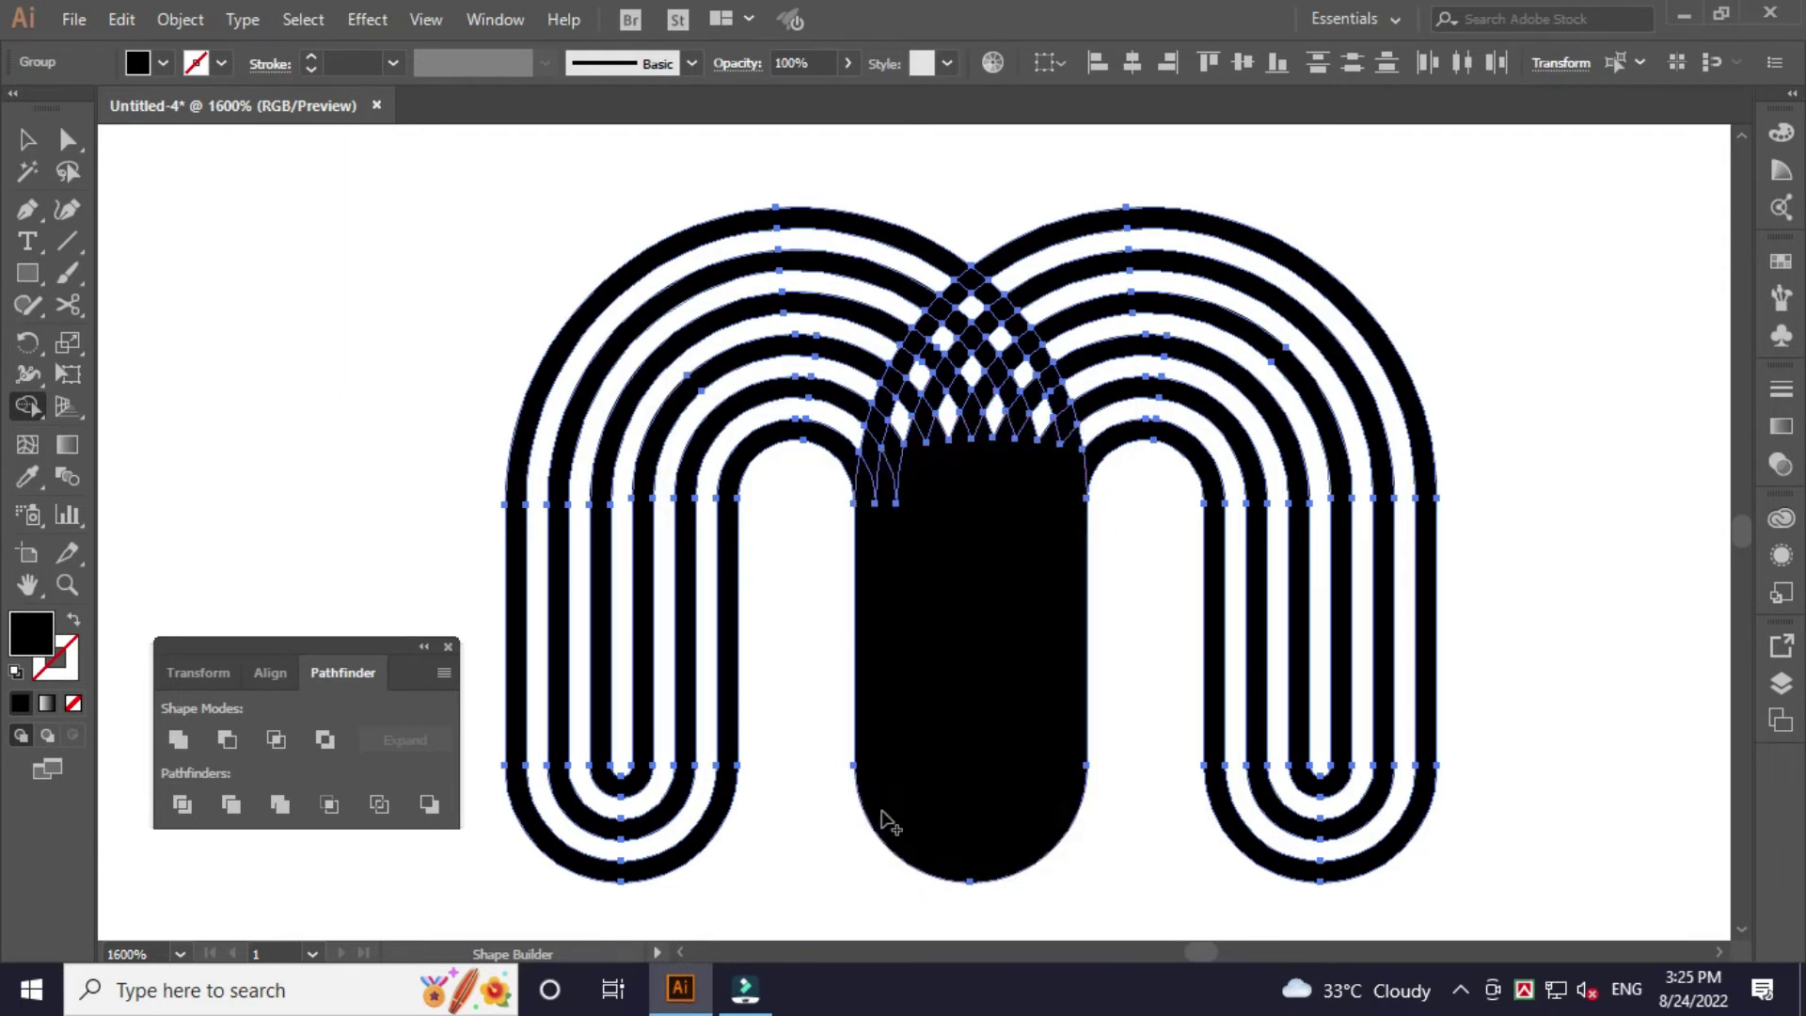
pyautogui.moveTo(1006, 570)
pyautogui.mouseDown()
pyautogui.moveTo(1014, 406)
pyautogui.moveTo(960, 316)
pyautogui.moveTo(995, 296)
pyautogui.moveTo(890, 406)
pyautogui.mouseUp()
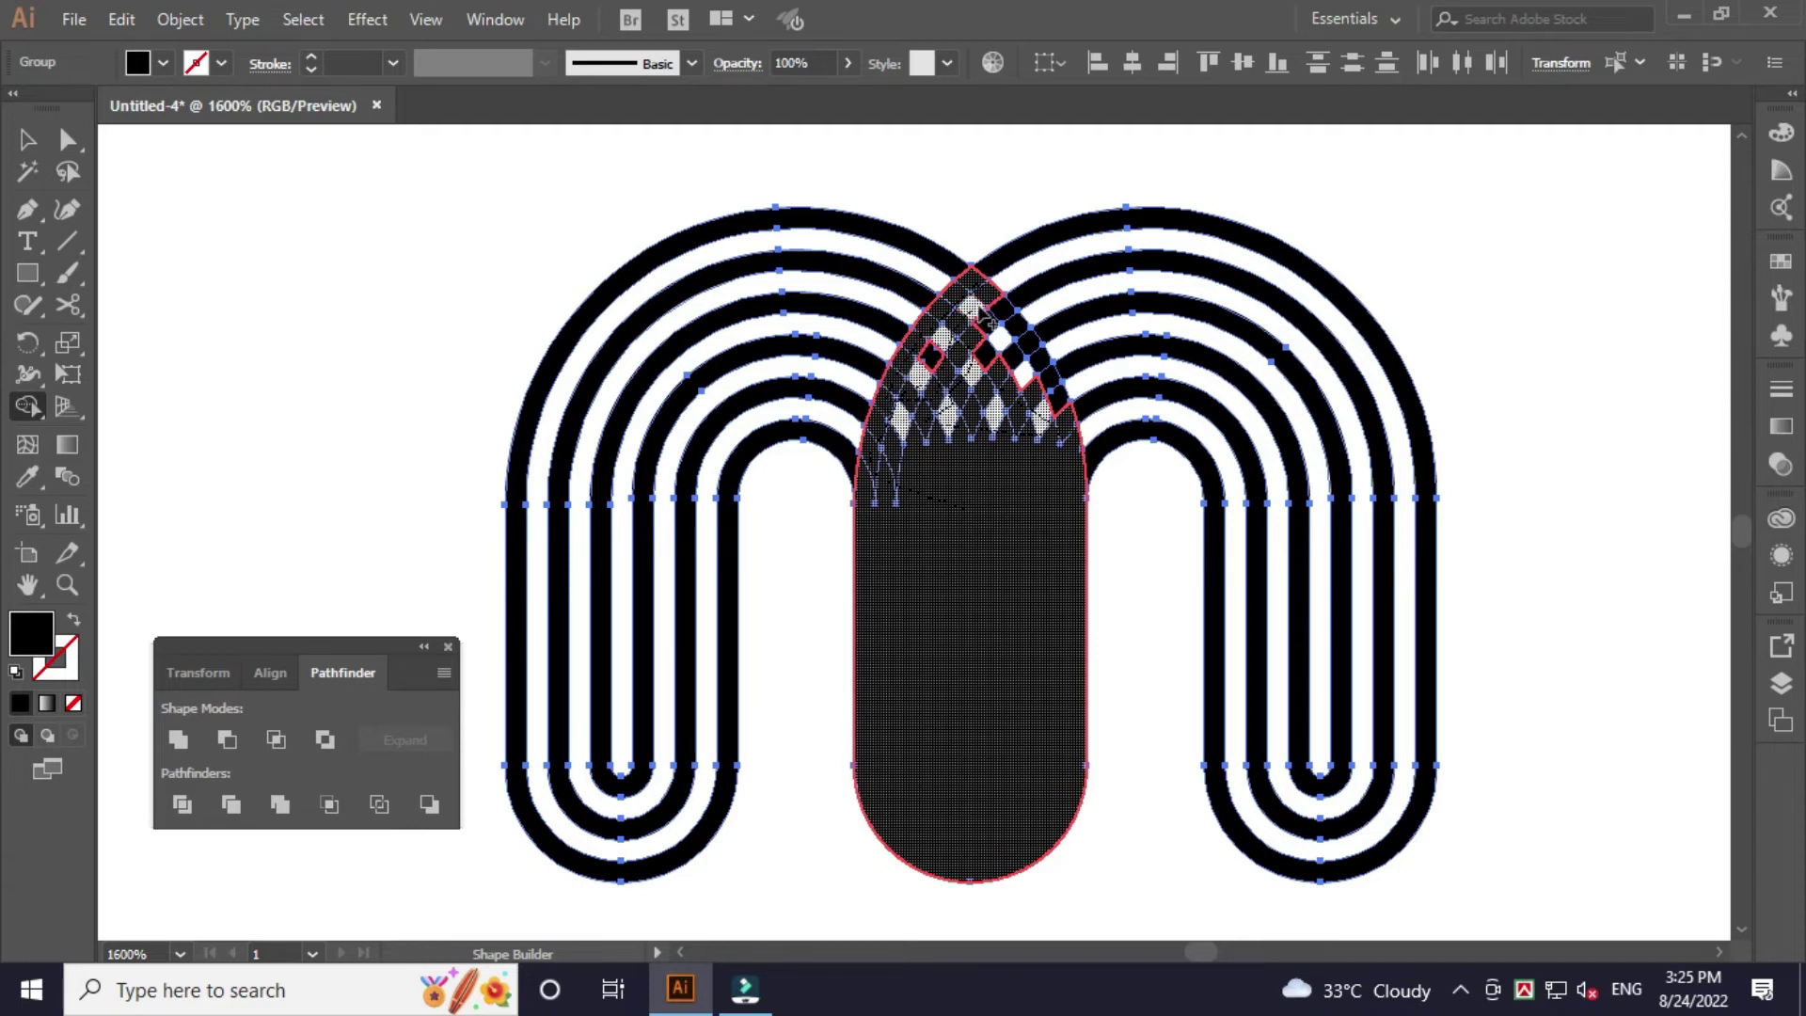
pyautogui.moveTo(937, 406)
pyautogui.mouseDown()
pyautogui.moveTo(1050, 384)
pyautogui.moveTo(1061, 406)
pyautogui.moveTo(946, 546)
pyautogui.mouseUp()
pyautogui.moveTo(1055, 230); pyautogui.dragTo(1137, 455)
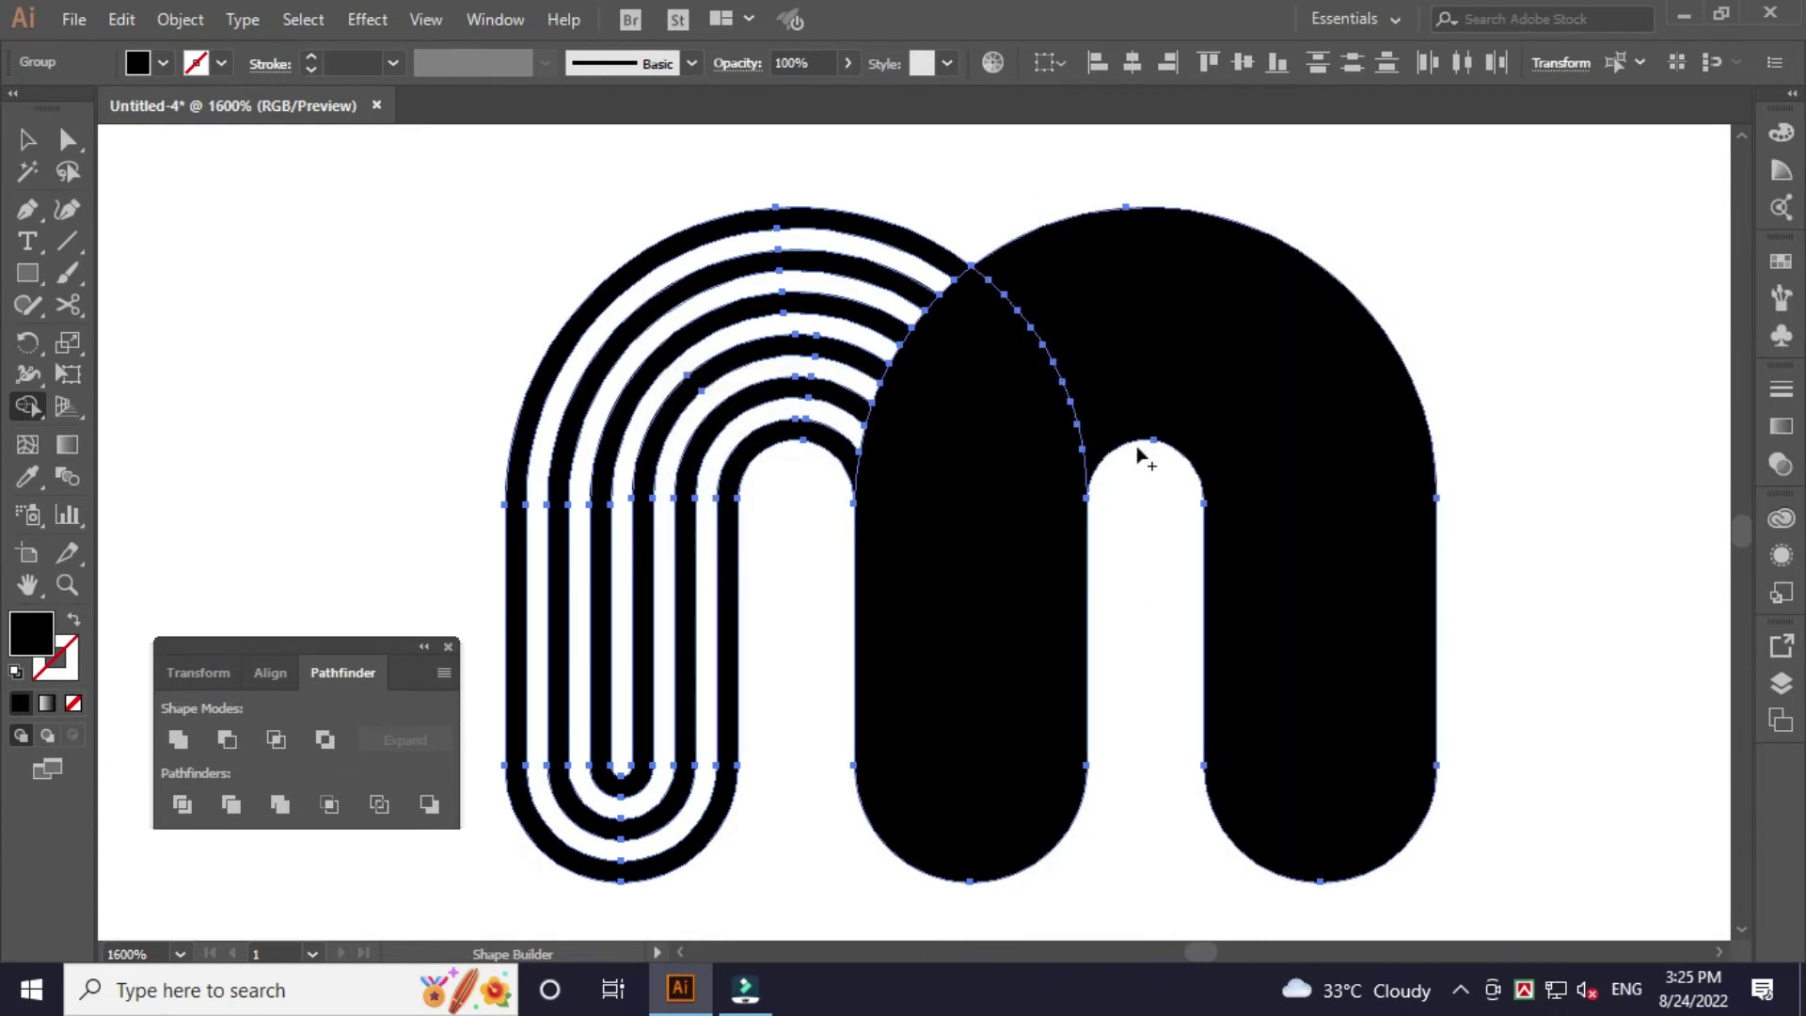
pyautogui.moveTo(1032, 411); pyautogui.dragTo(1029, 411)
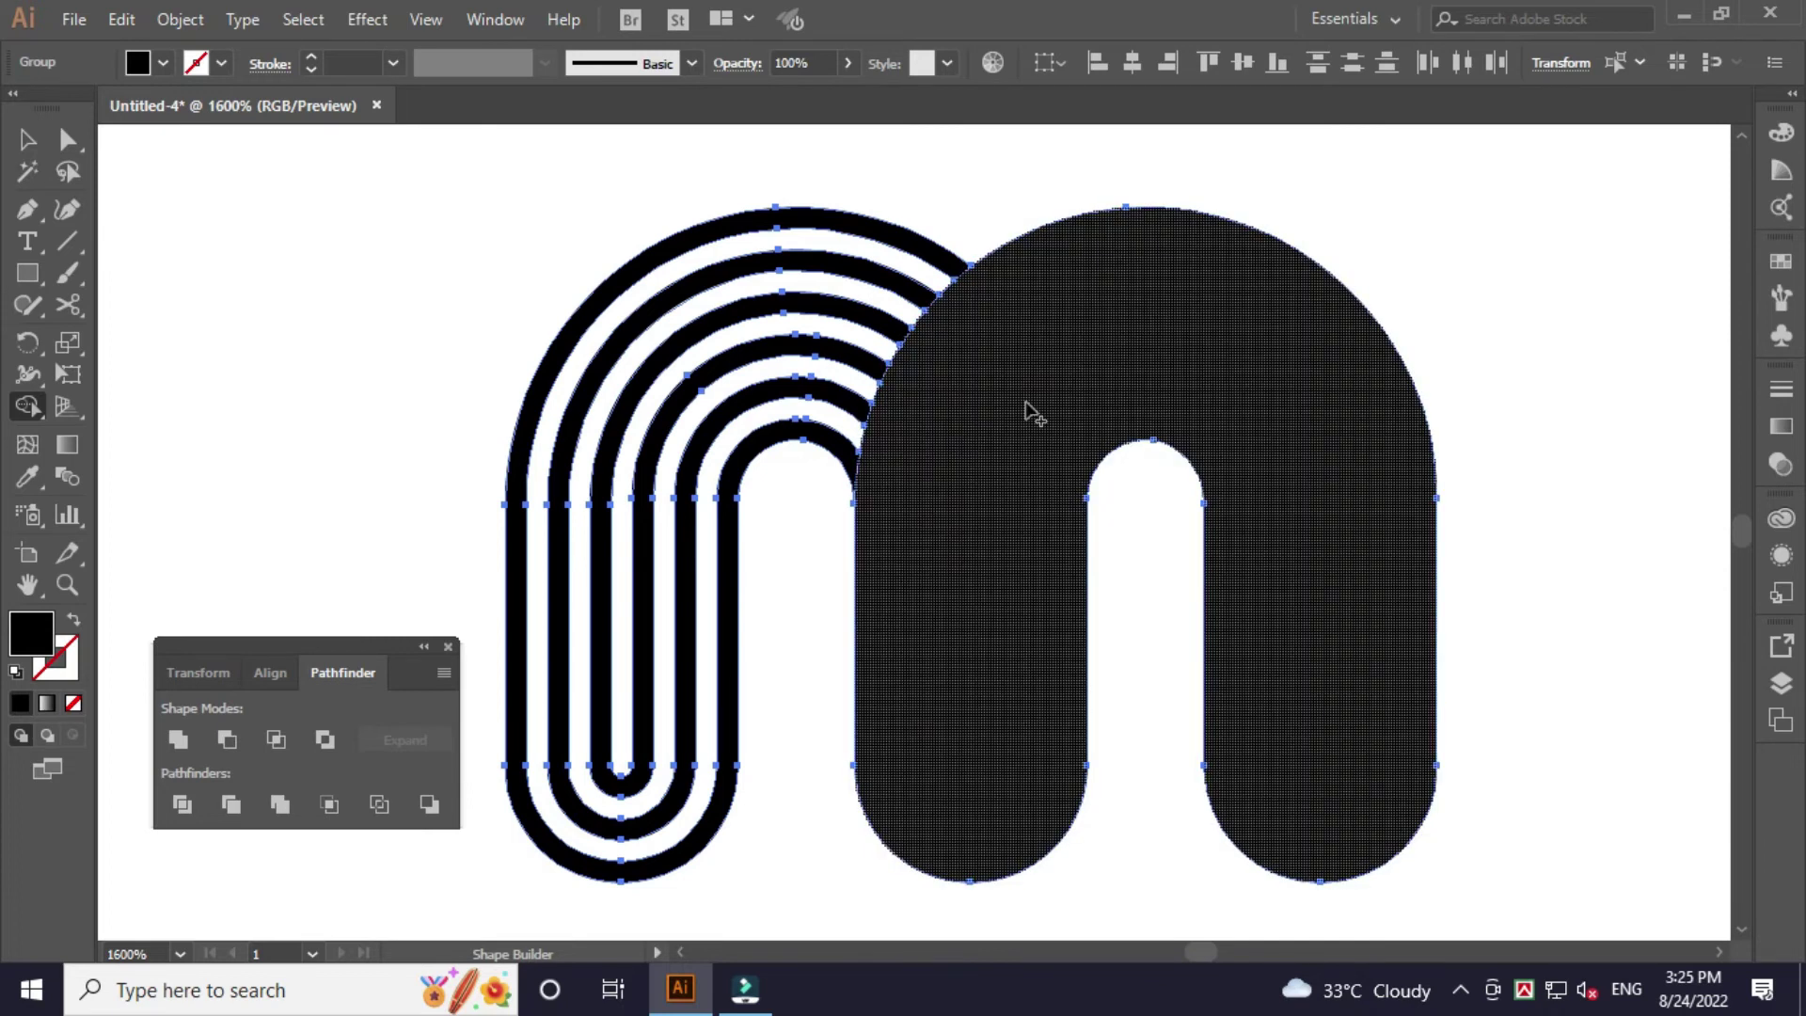
# Select the merged solid arch and delete it.
pyautogui.press('v')
pyautogui.click(1547, 448)
pyautogui.click(1355, 432)
pyautogui.moveTo(1030, 393); pyautogui.dragTo(1087, 393)
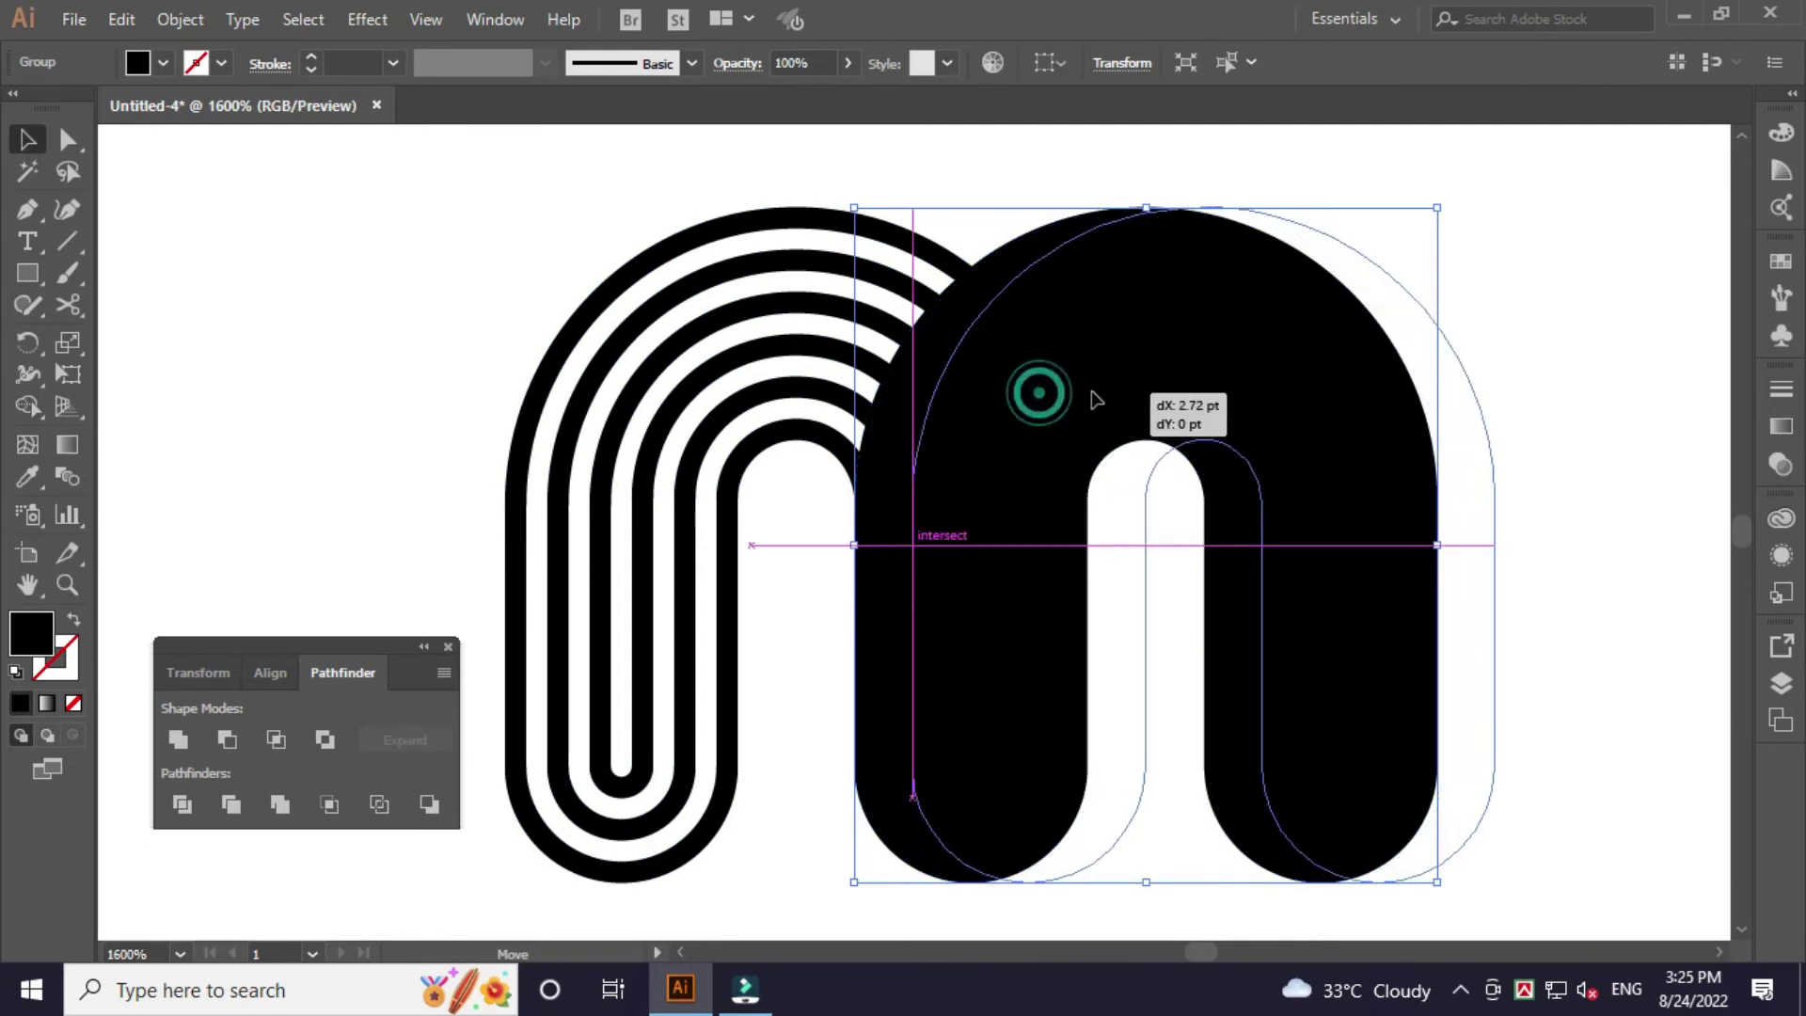
pyautogui.press('Delete')
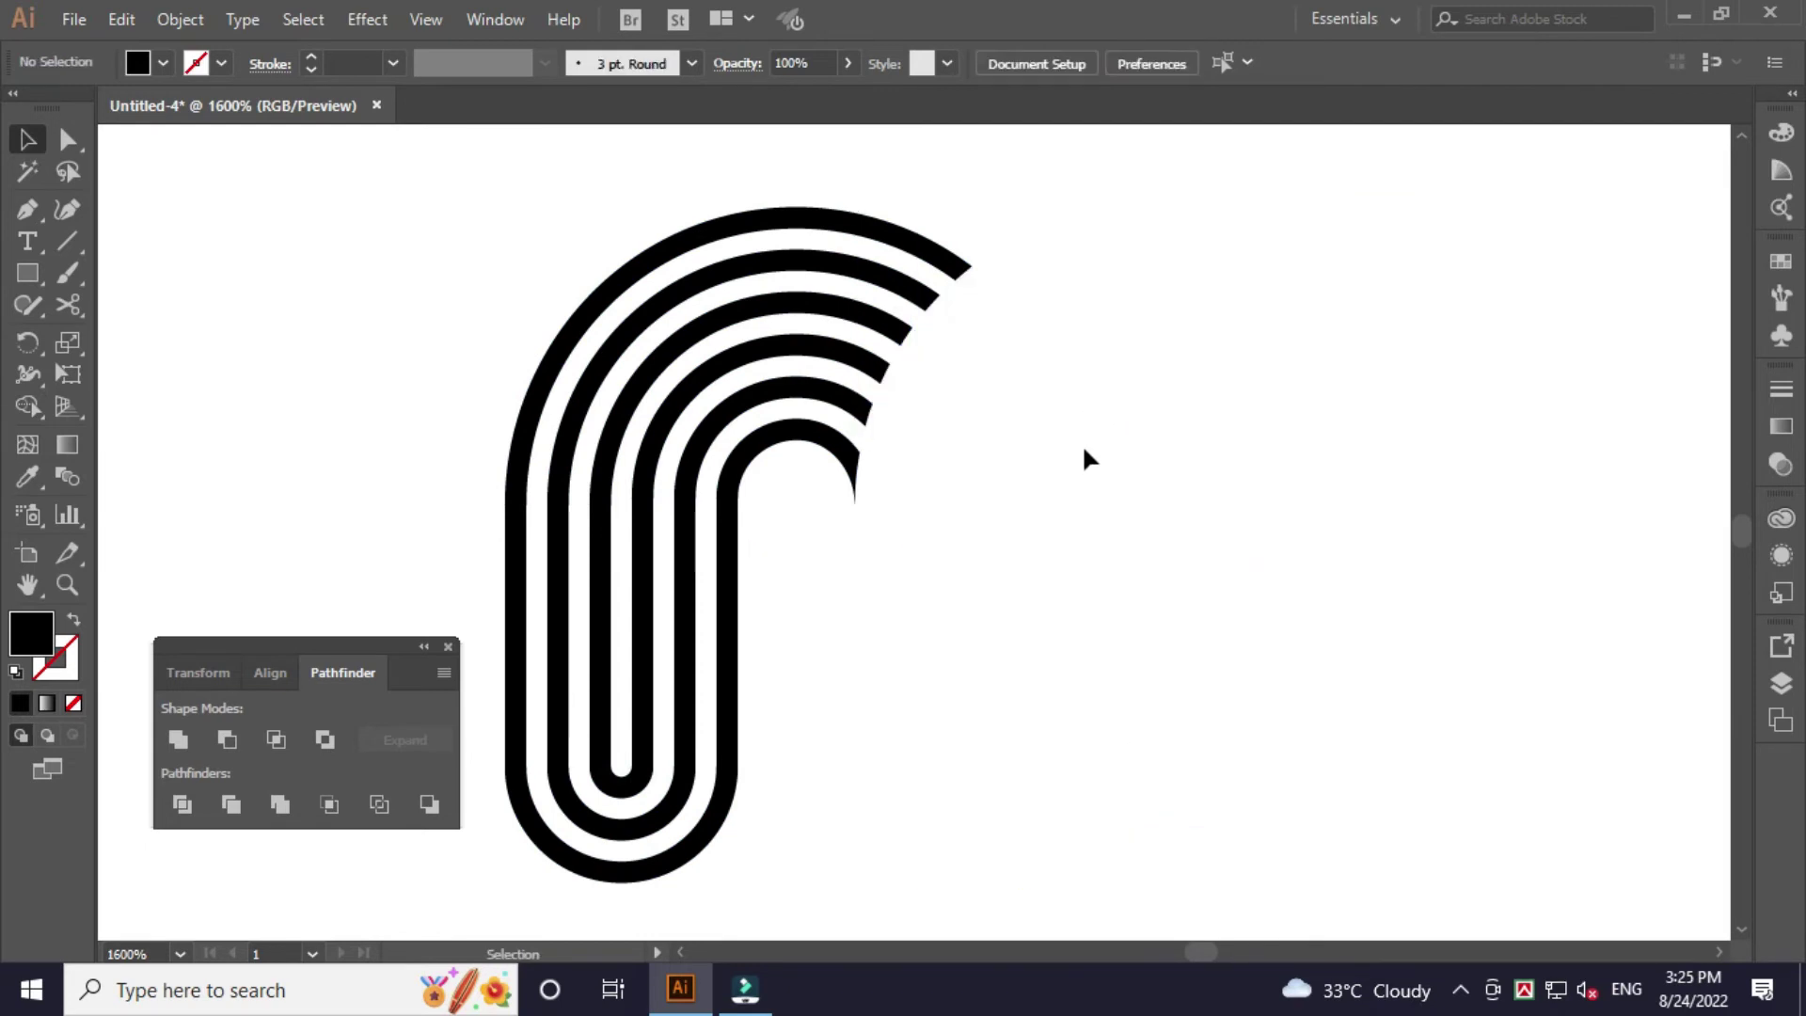
# Paste the copied striped arch back in place, select it, and open the Gradient panel.
pyautogui.click(123, 18)
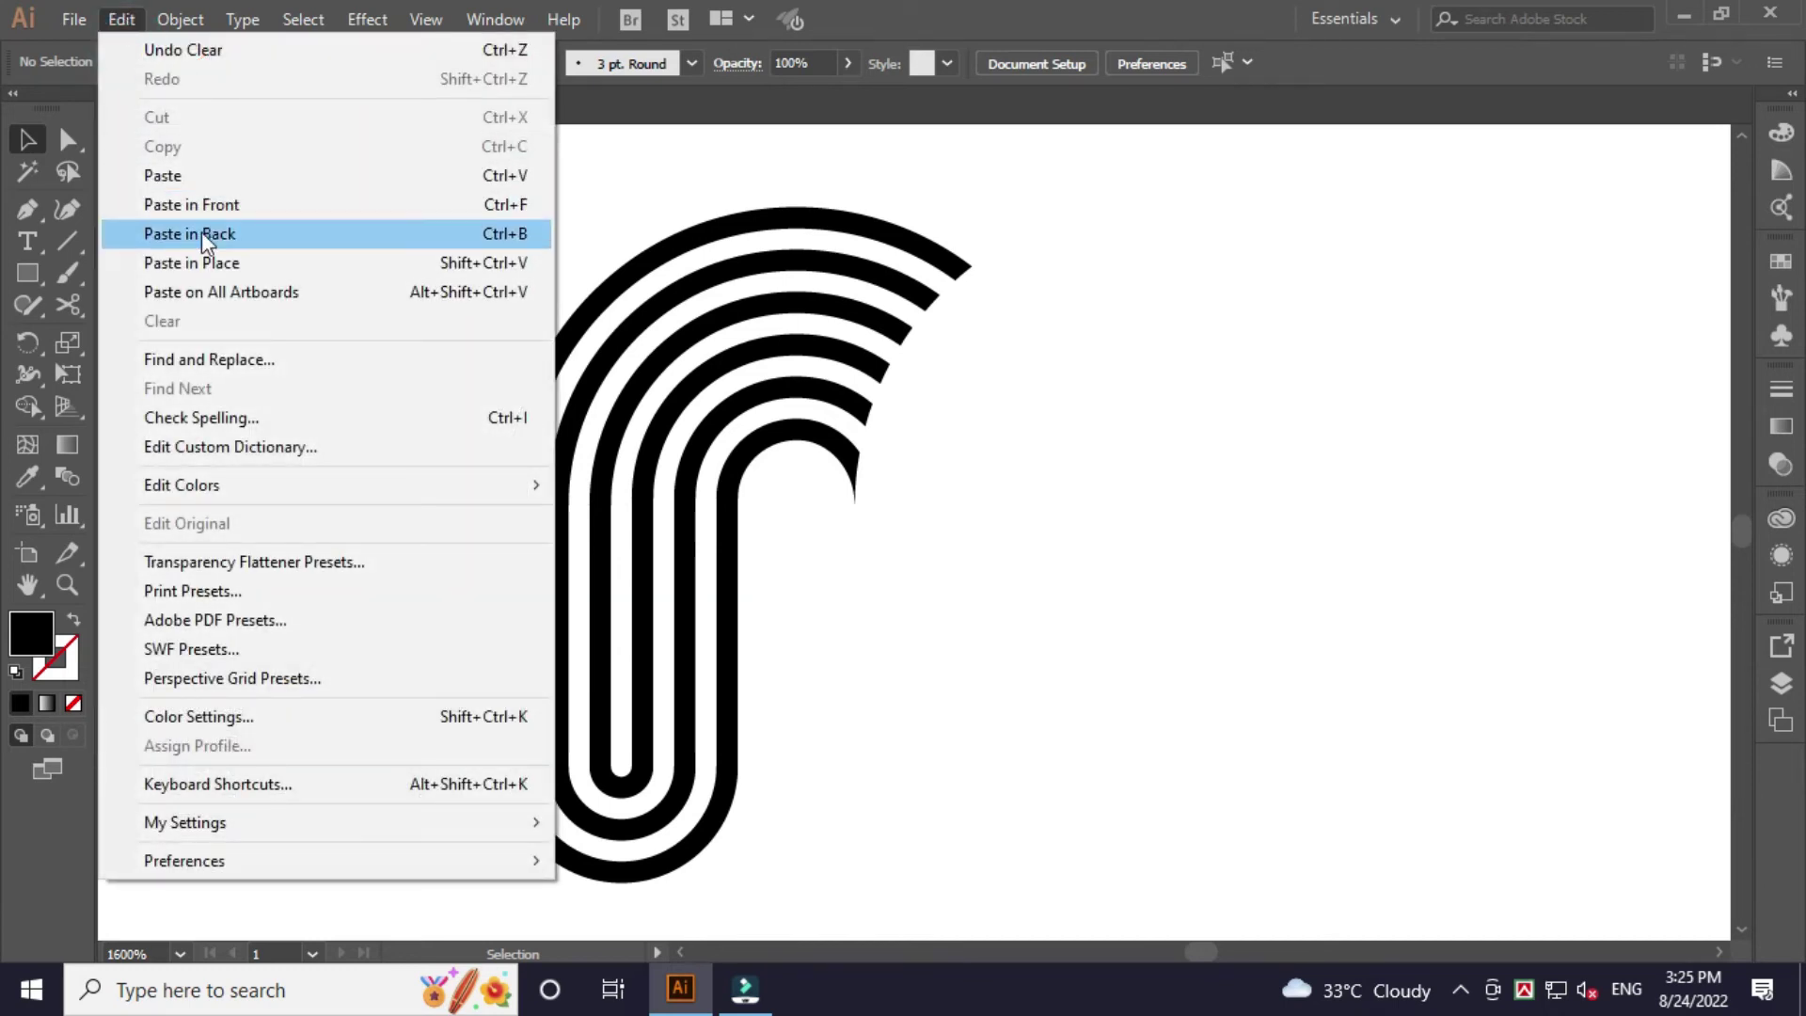
pyautogui.click(197, 264)
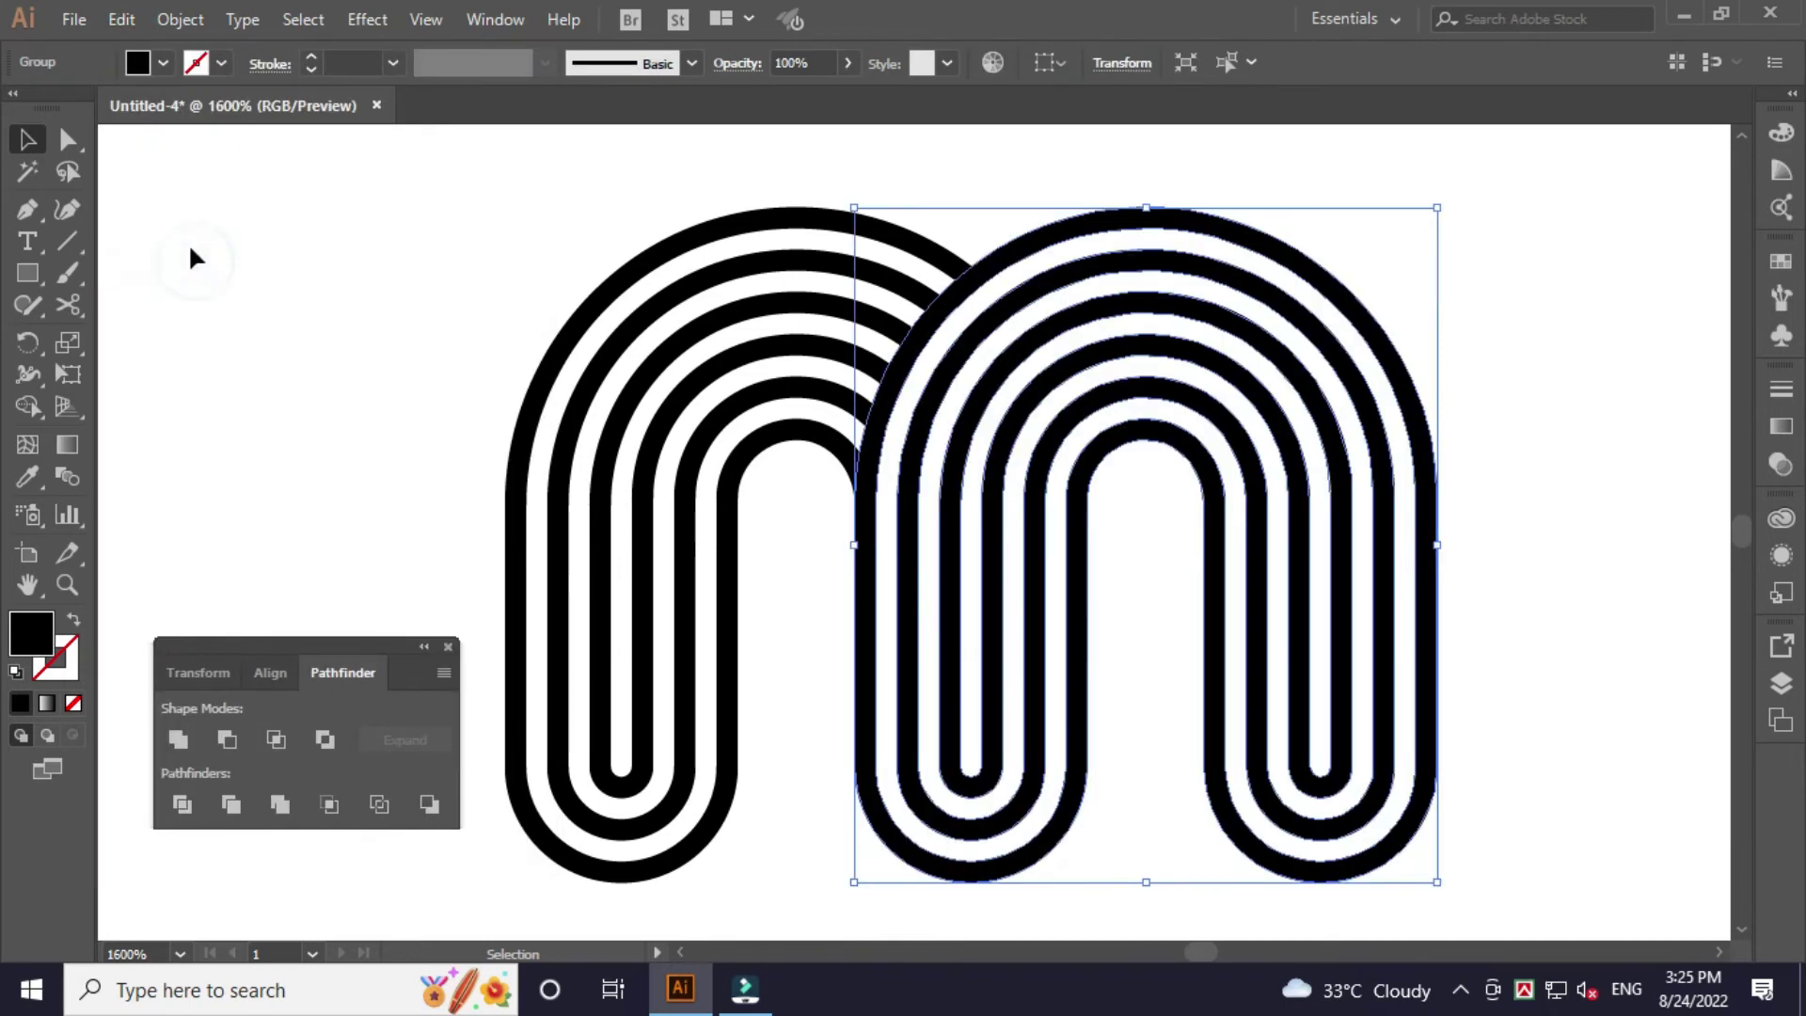
pyautogui.click(1468, 408)
pyautogui.moveTo(1499, 414); pyautogui.dragTo(1543, 411)
pyautogui.moveTo(1554, 512)
pyautogui.mouseDown()
pyautogui.moveTo(605, 325)
pyautogui.moveTo(512, 282)
pyautogui.mouseUp()
pyautogui.click(512, 282)
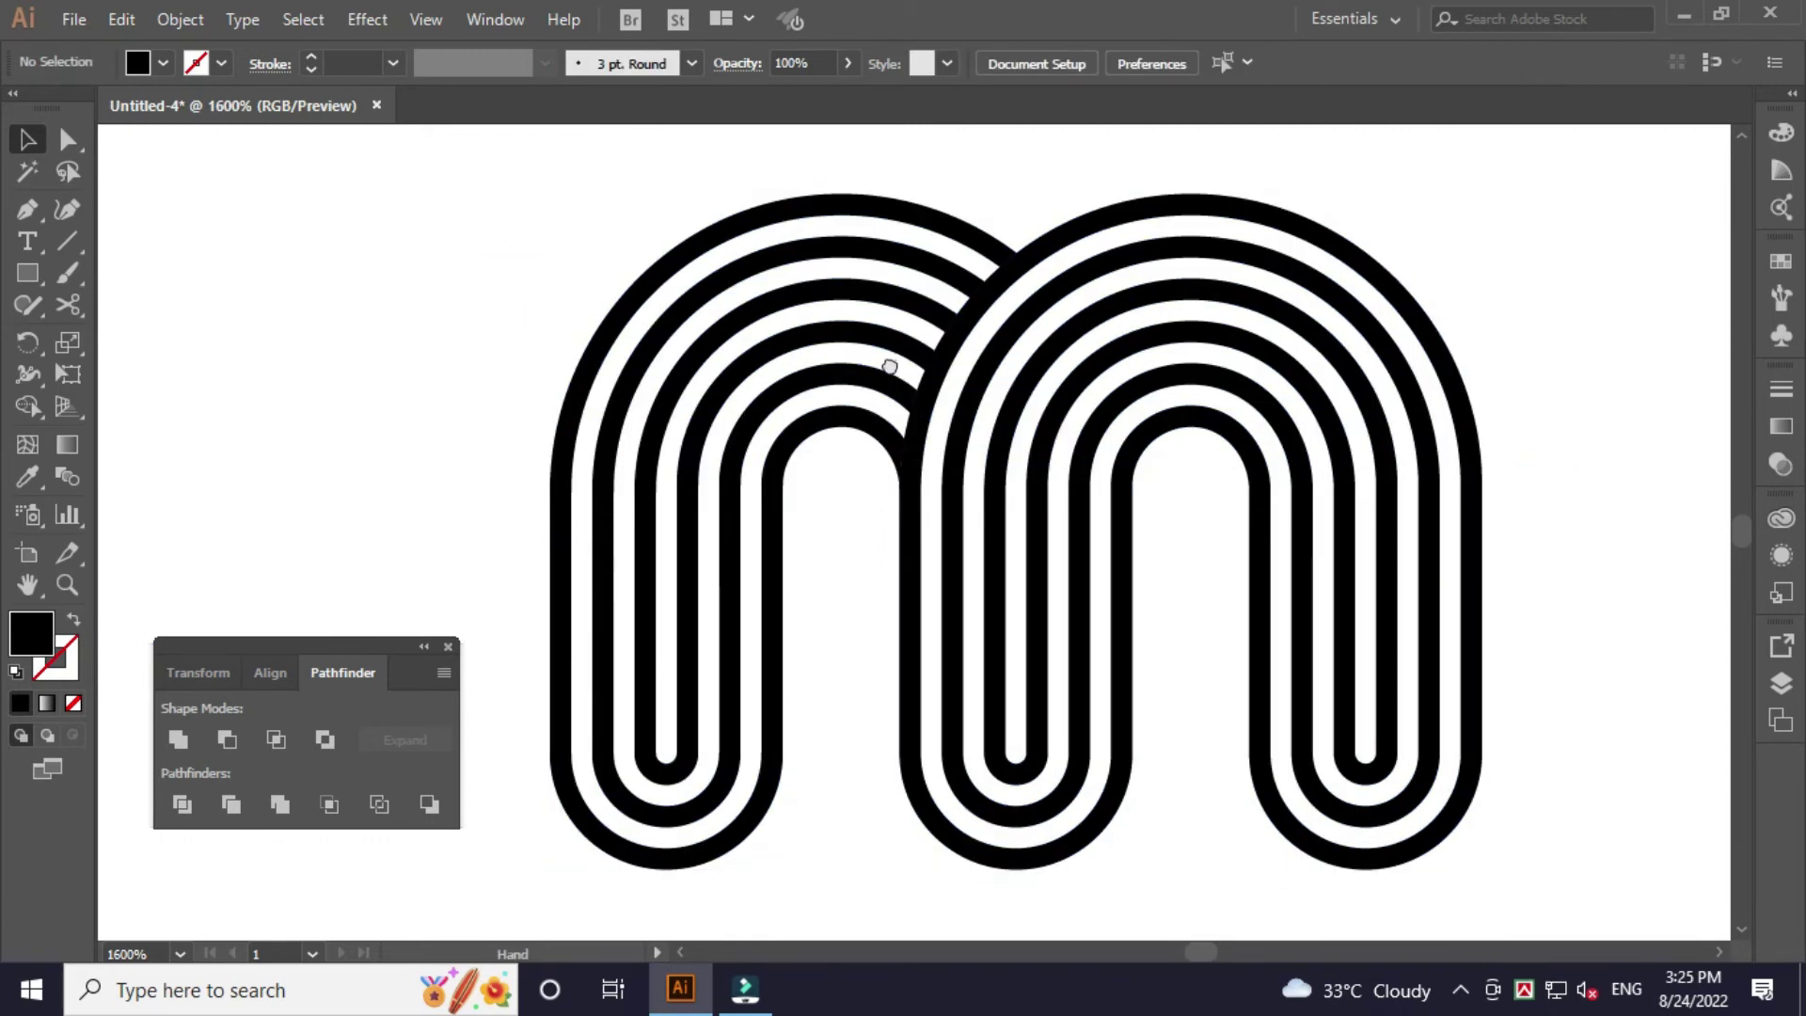
pyautogui.moveTo(913, 354); pyautogui.dragTo(894, 363)
pyautogui.moveTo(1161, 323); pyautogui.dragTo(1152, 309)
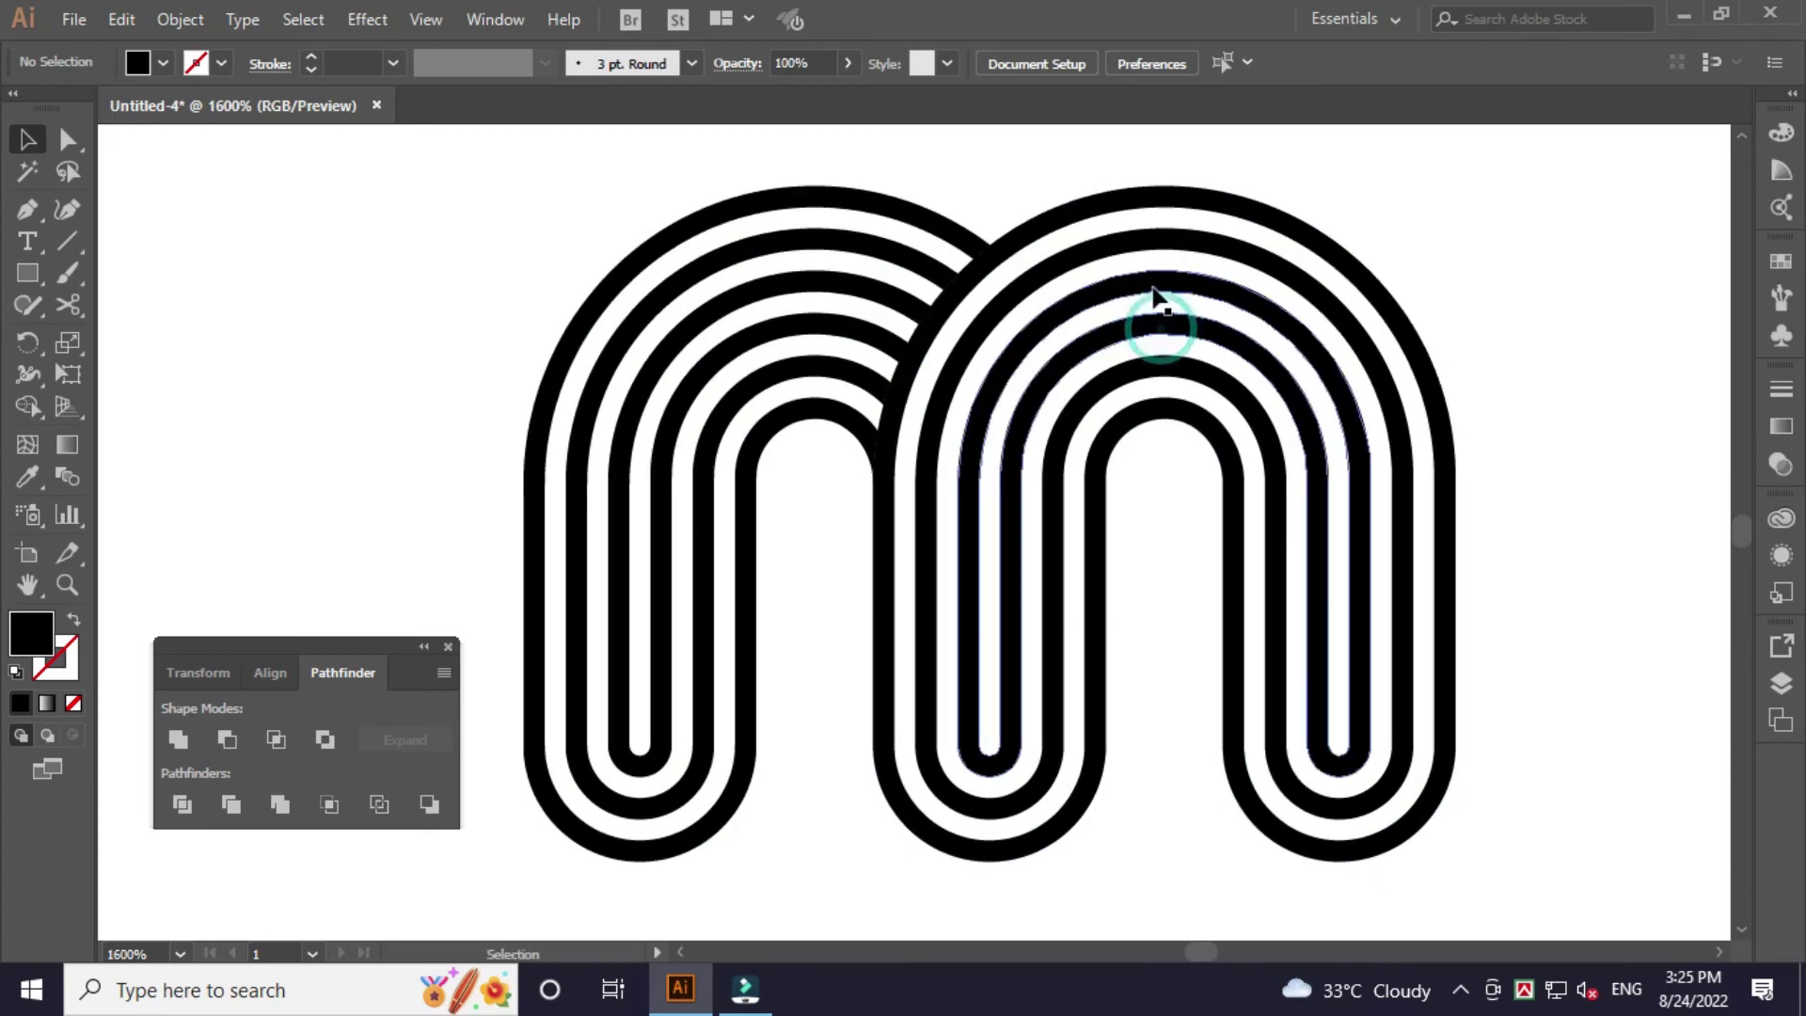
pyautogui.click(1129, 202)
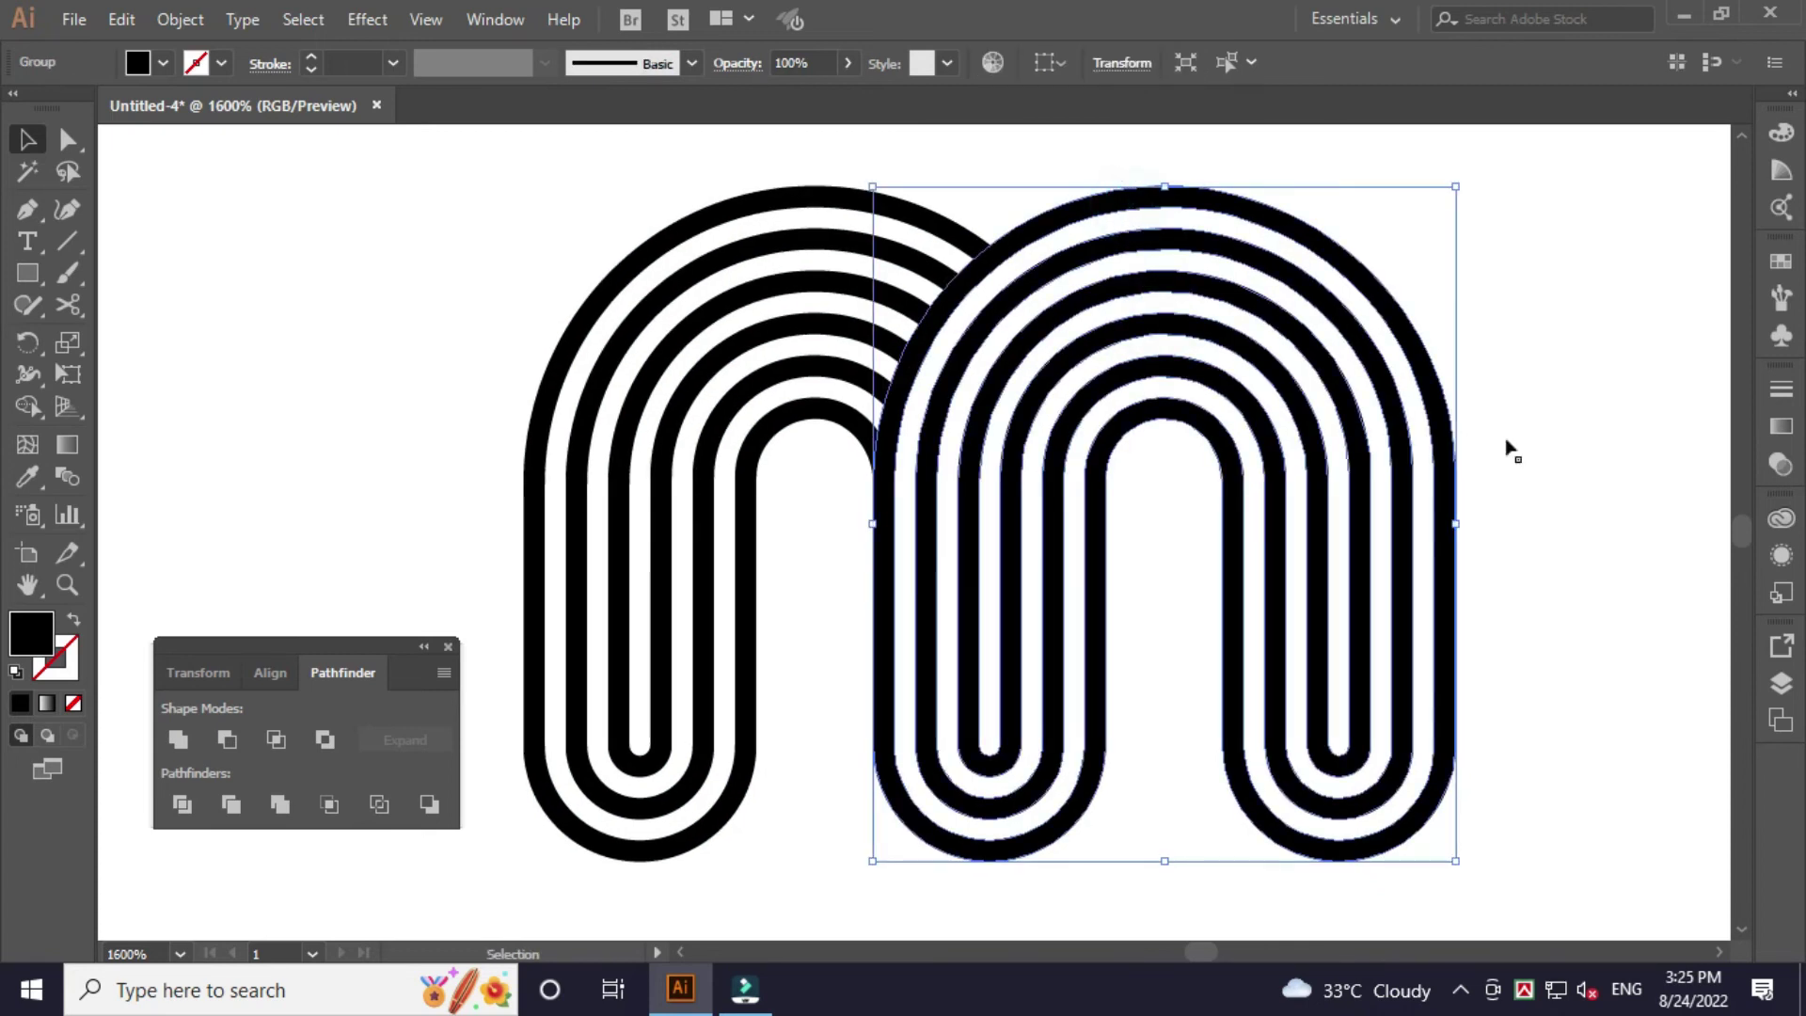
pyautogui.click(1778, 426)
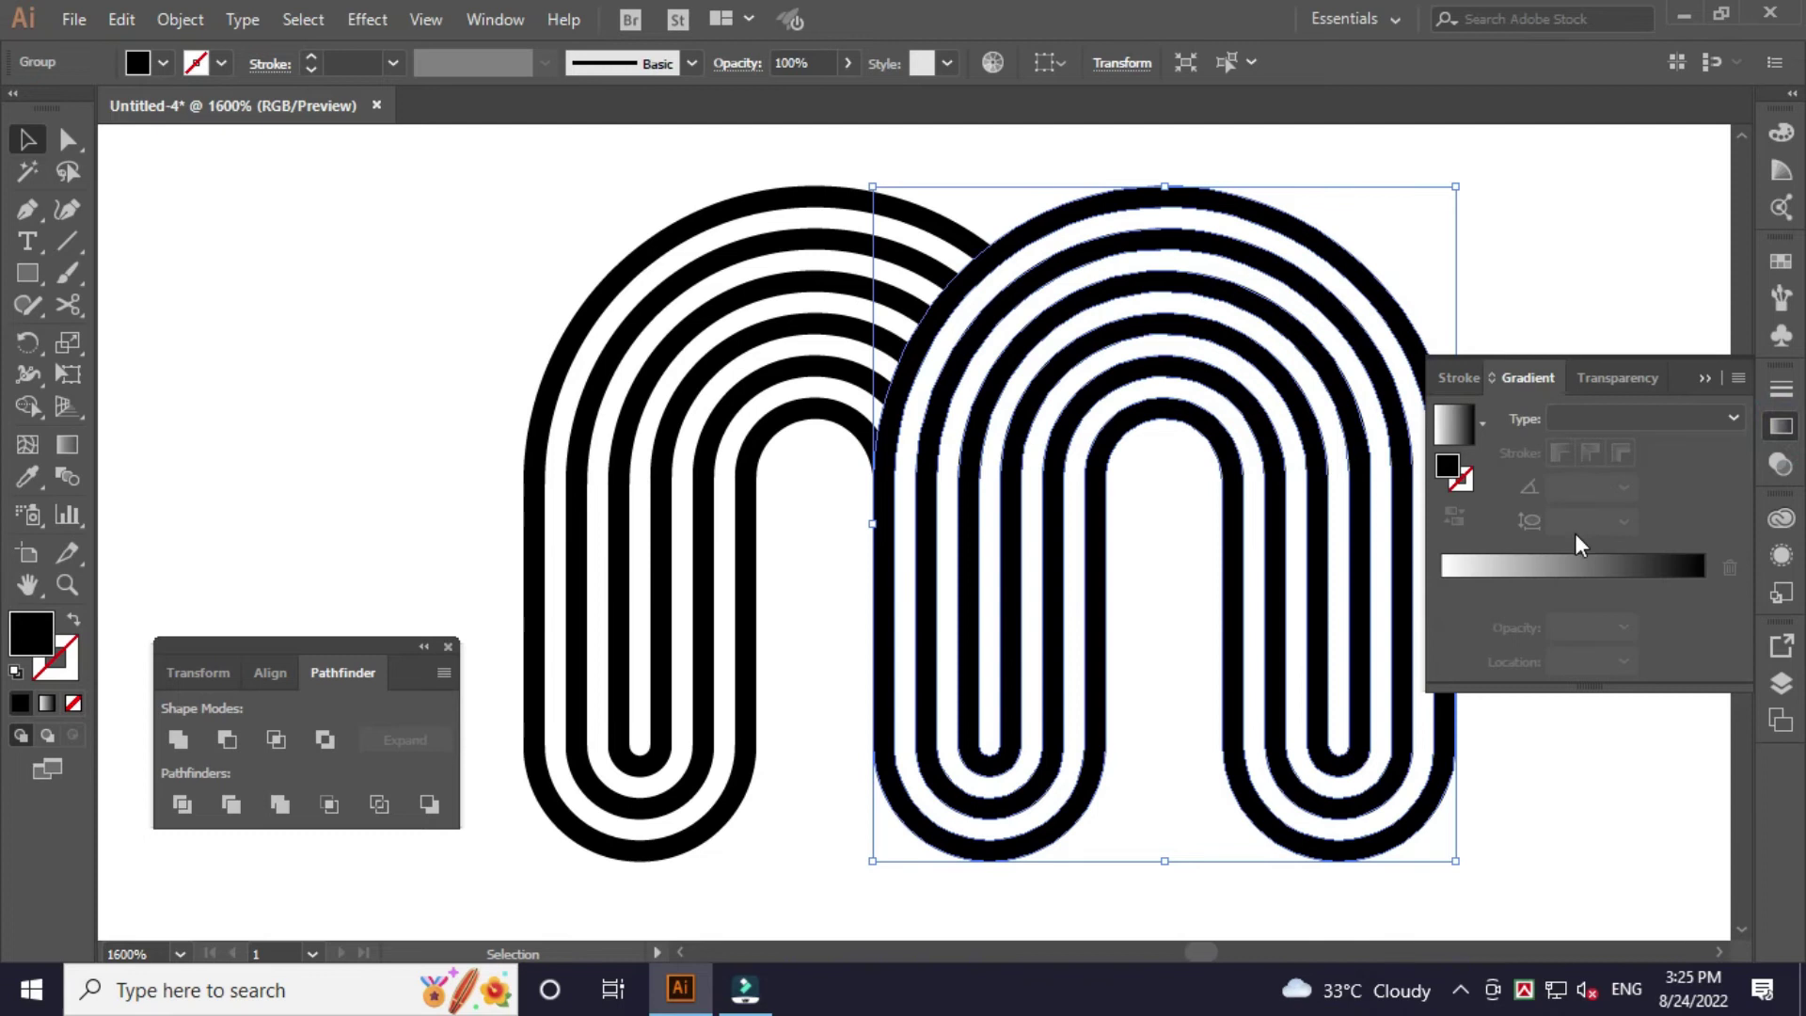
# Apply a gradient fill to the right arch with a navy start stop of C100 M100.
pyautogui.click(1558, 565)
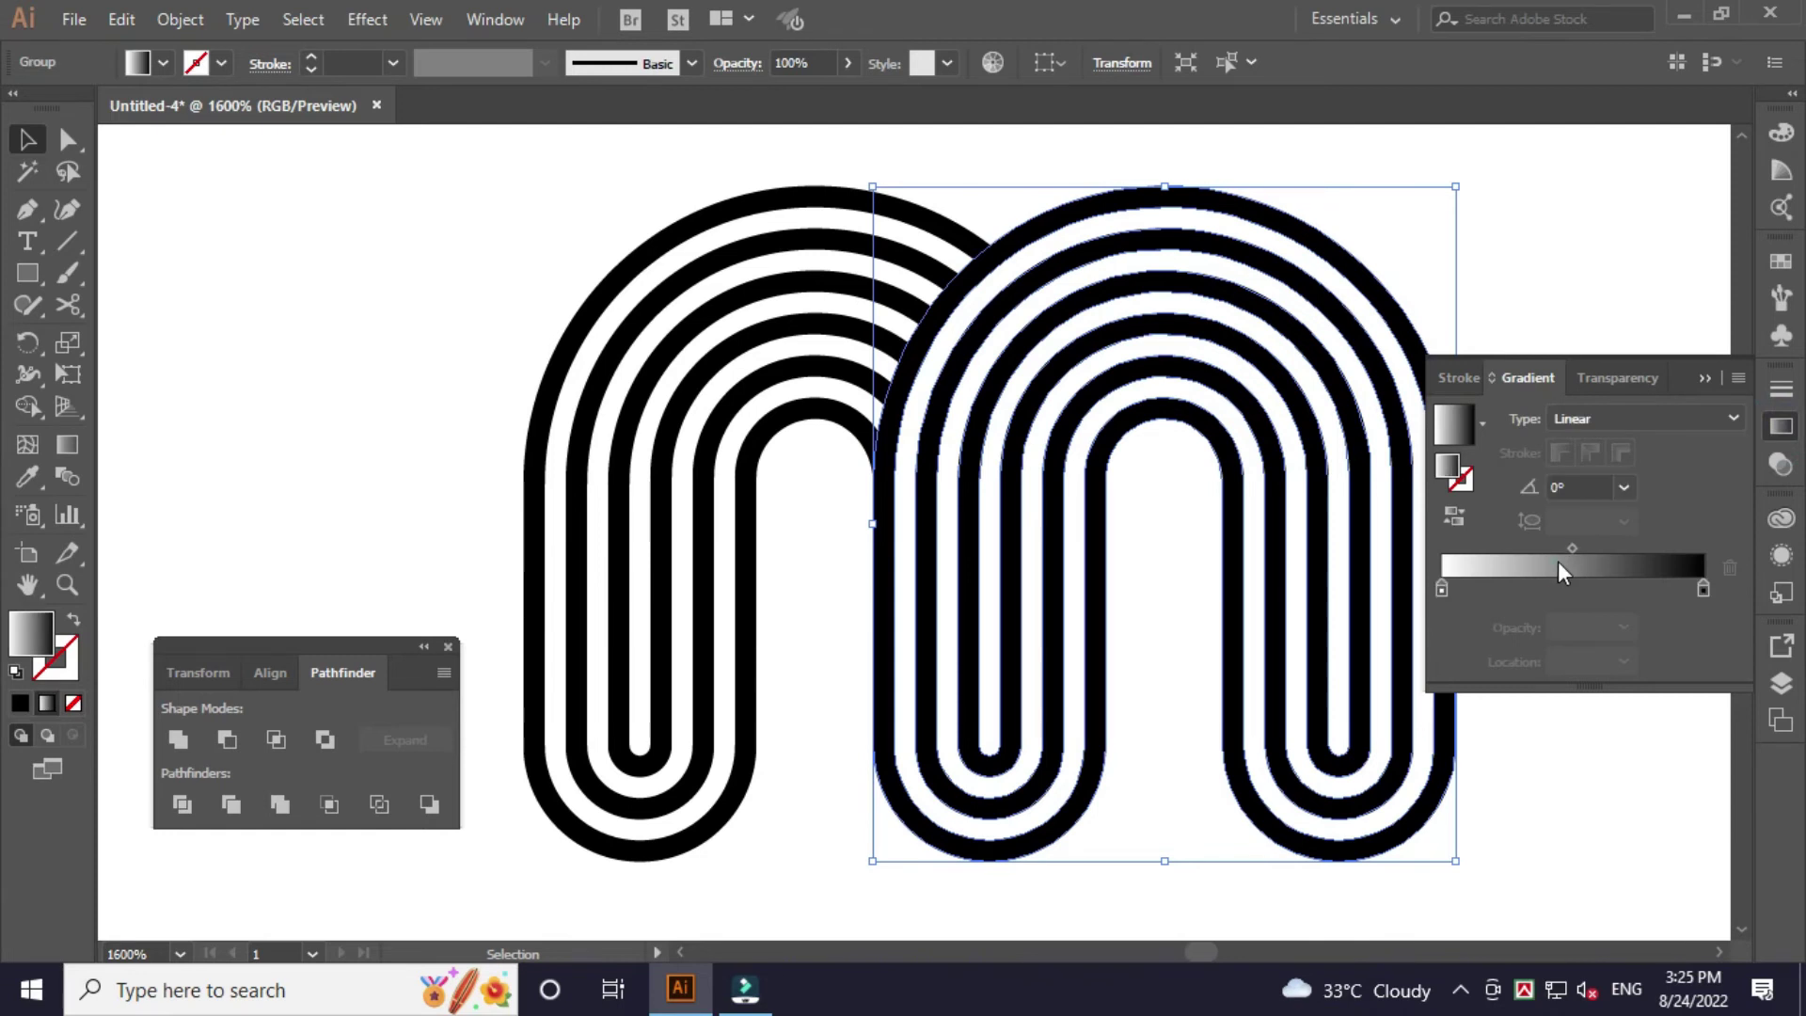
pyautogui.doubleClick(1442, 587)
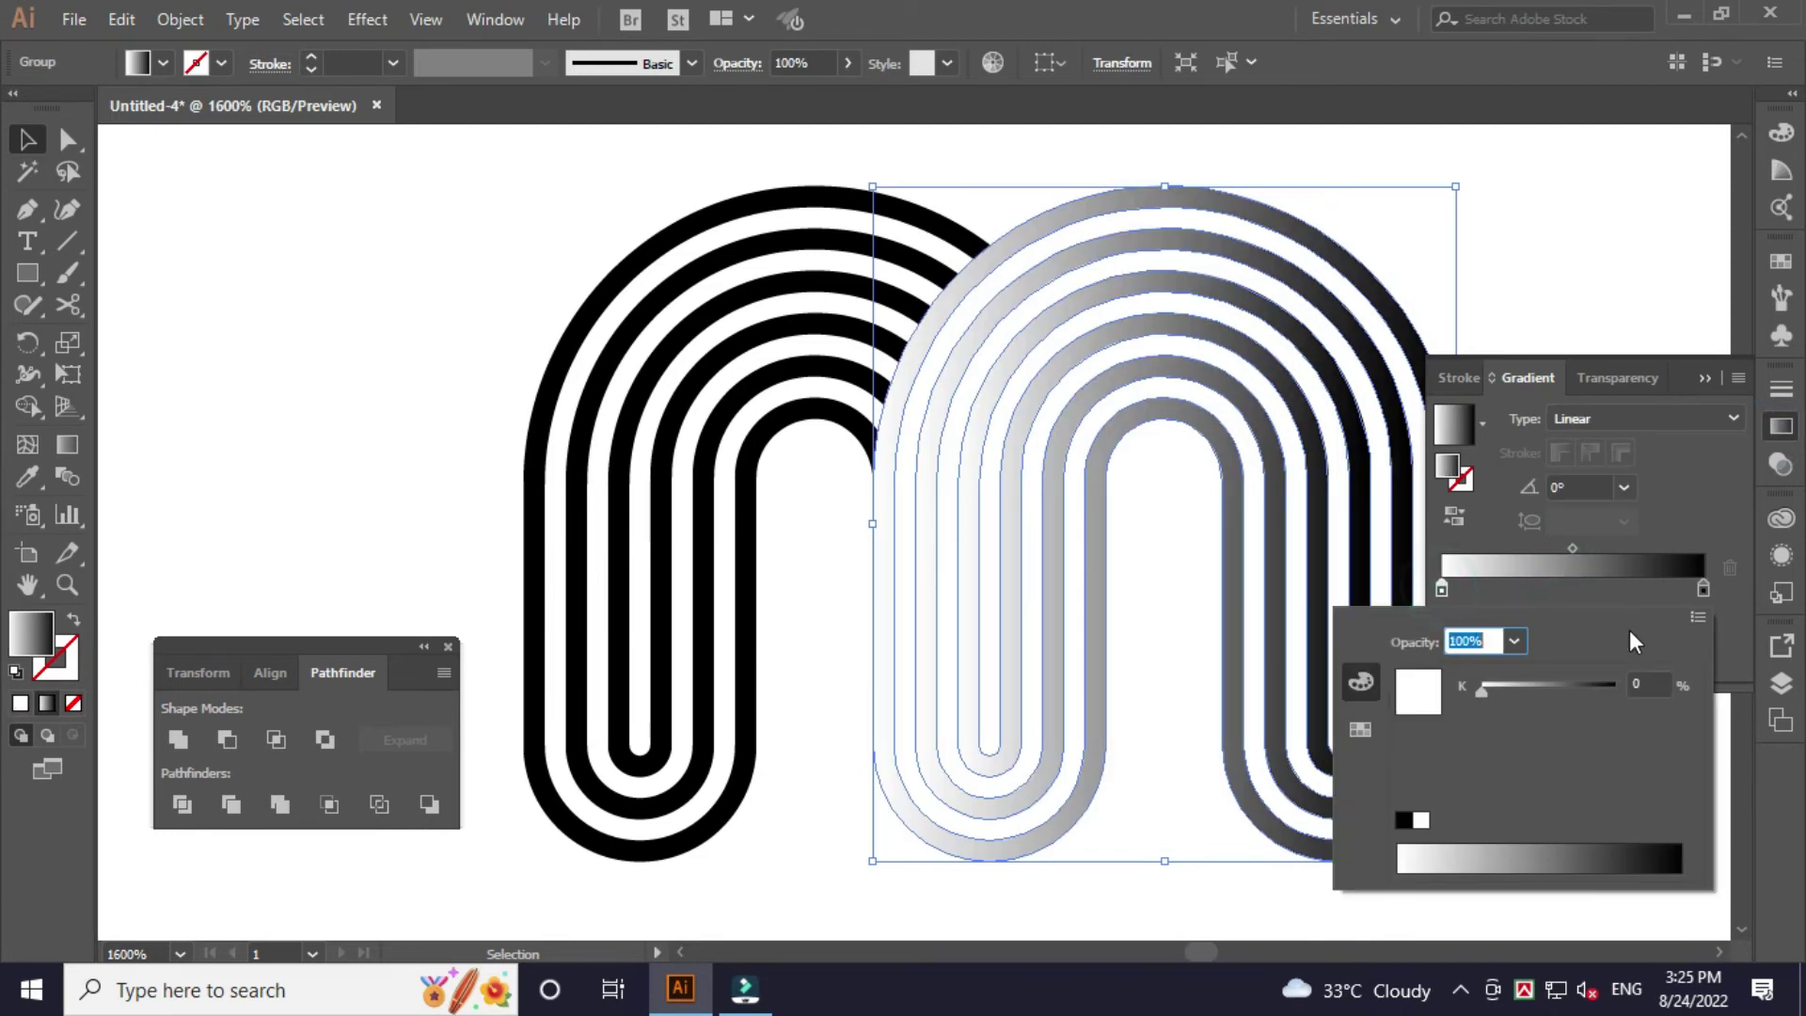
pyautogui.click(1699, 618)
pyautogui.click(1573, 704)
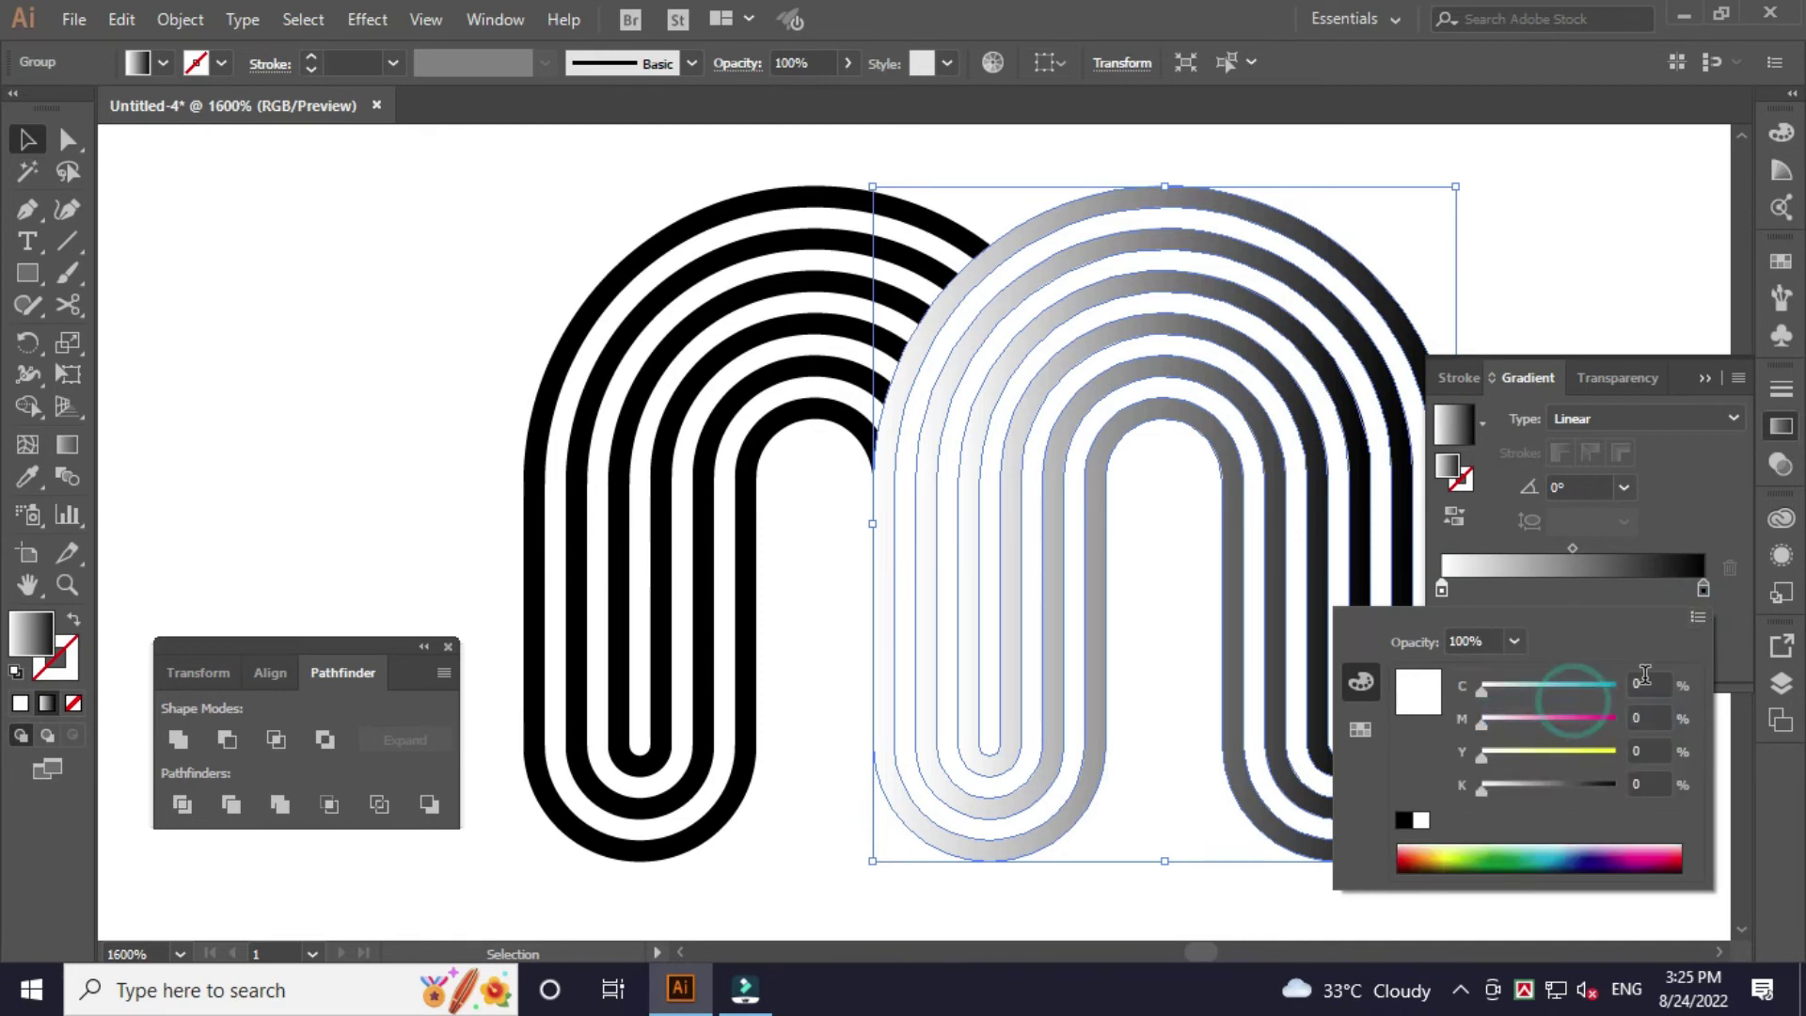
pyautogui.write('100')
pyautogui.press('Tab')
pyautogui.write('100')
pyautogui.press('Tab')
pyautogui.press('Tab')
pyautogui.press('Return')
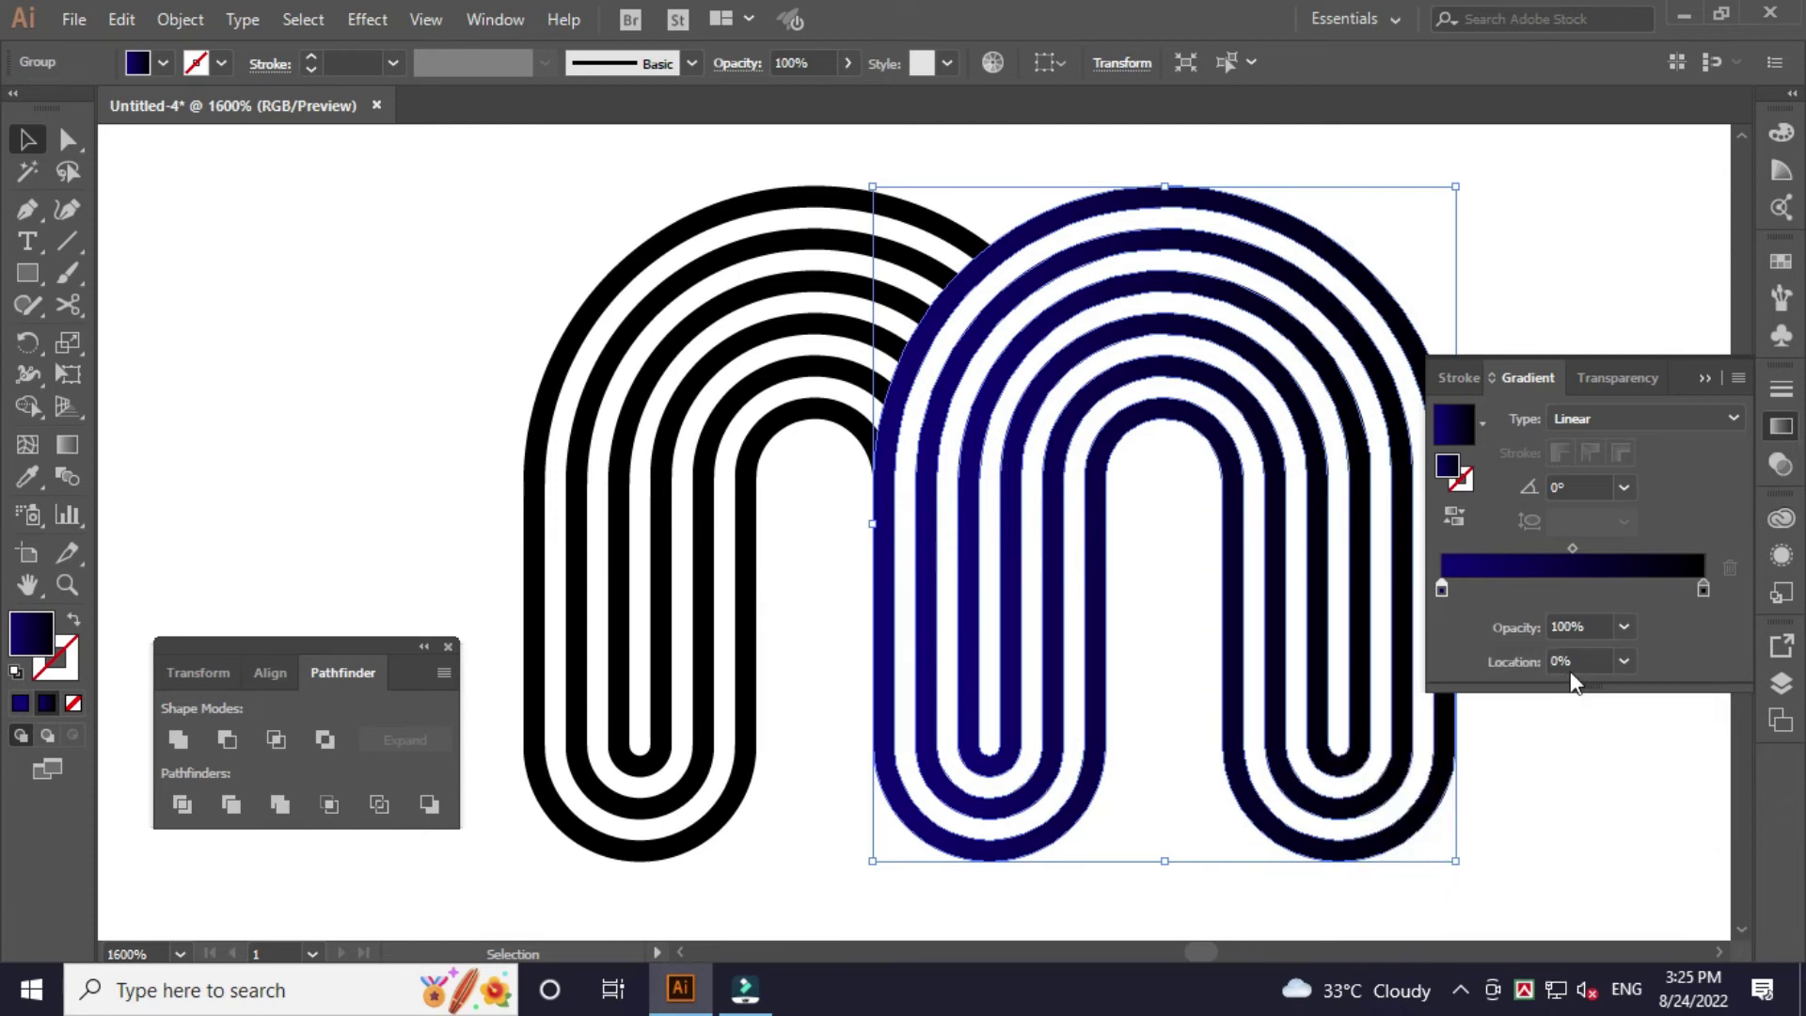
# Move the ending stop to the bar's end and set its colour to cyan (C100 M0).
pyautogui.doubleClick(1699, 589)
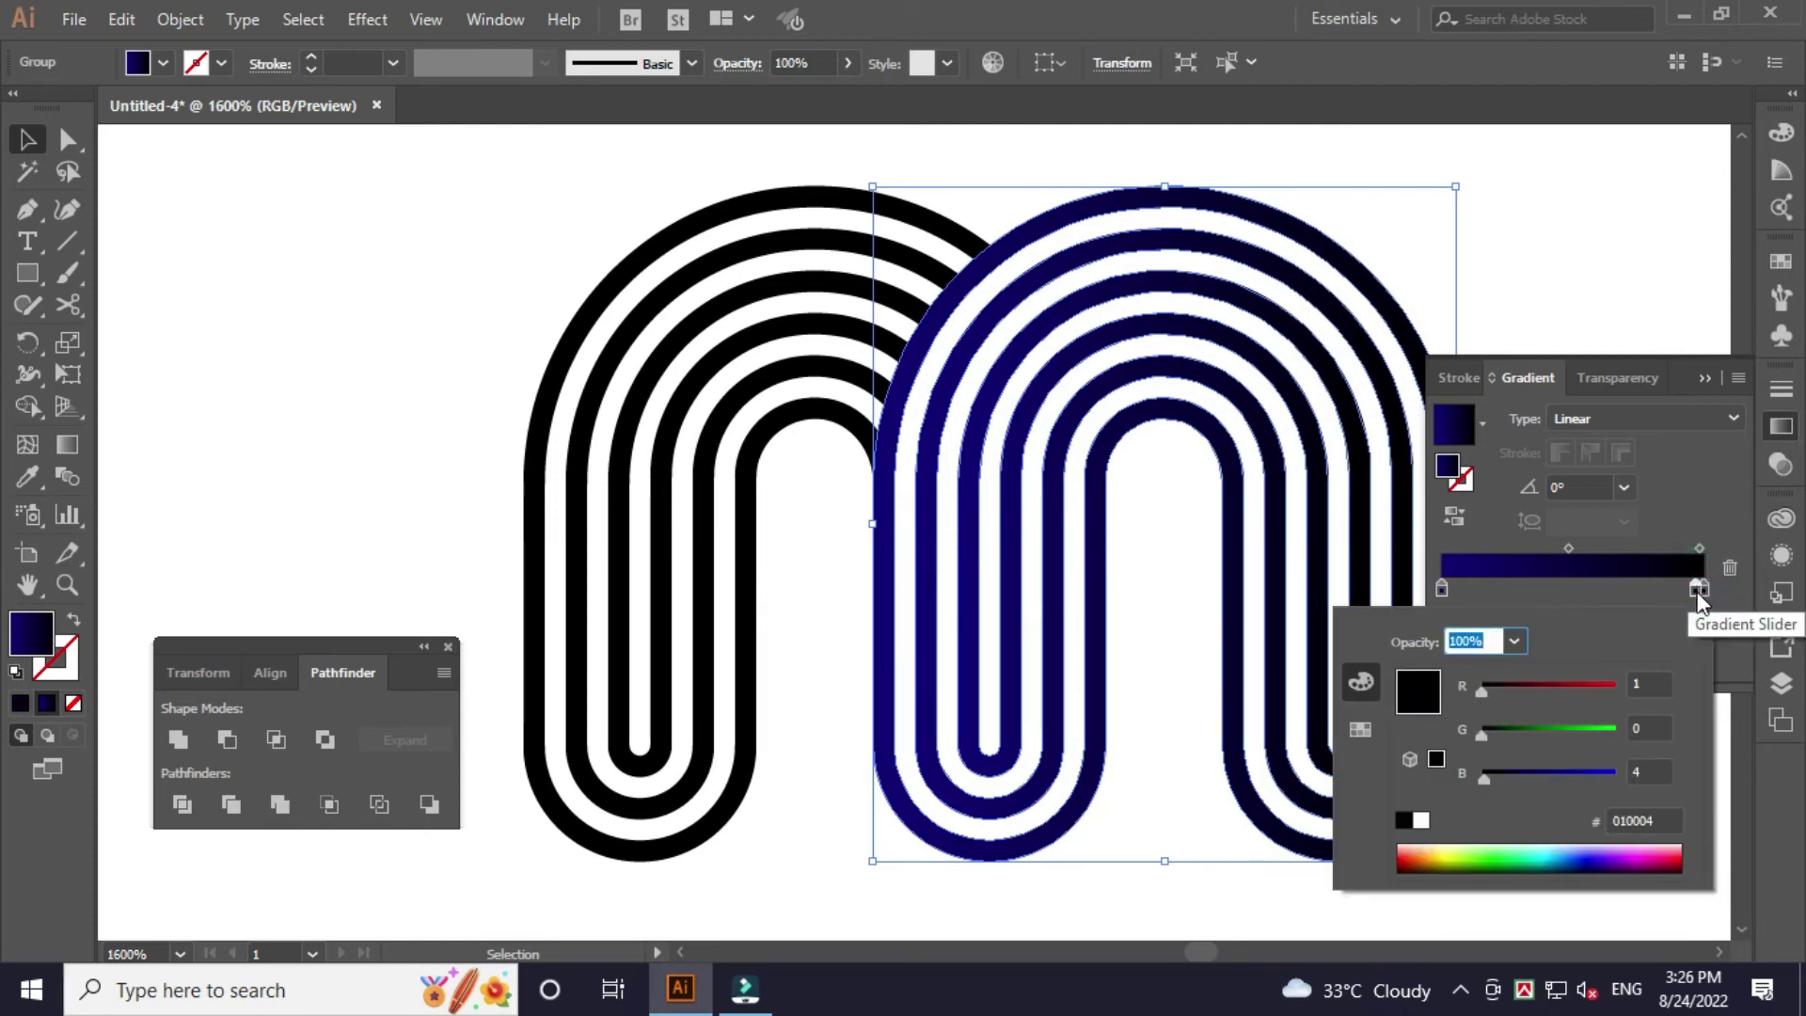
pyautogui.press('Return')
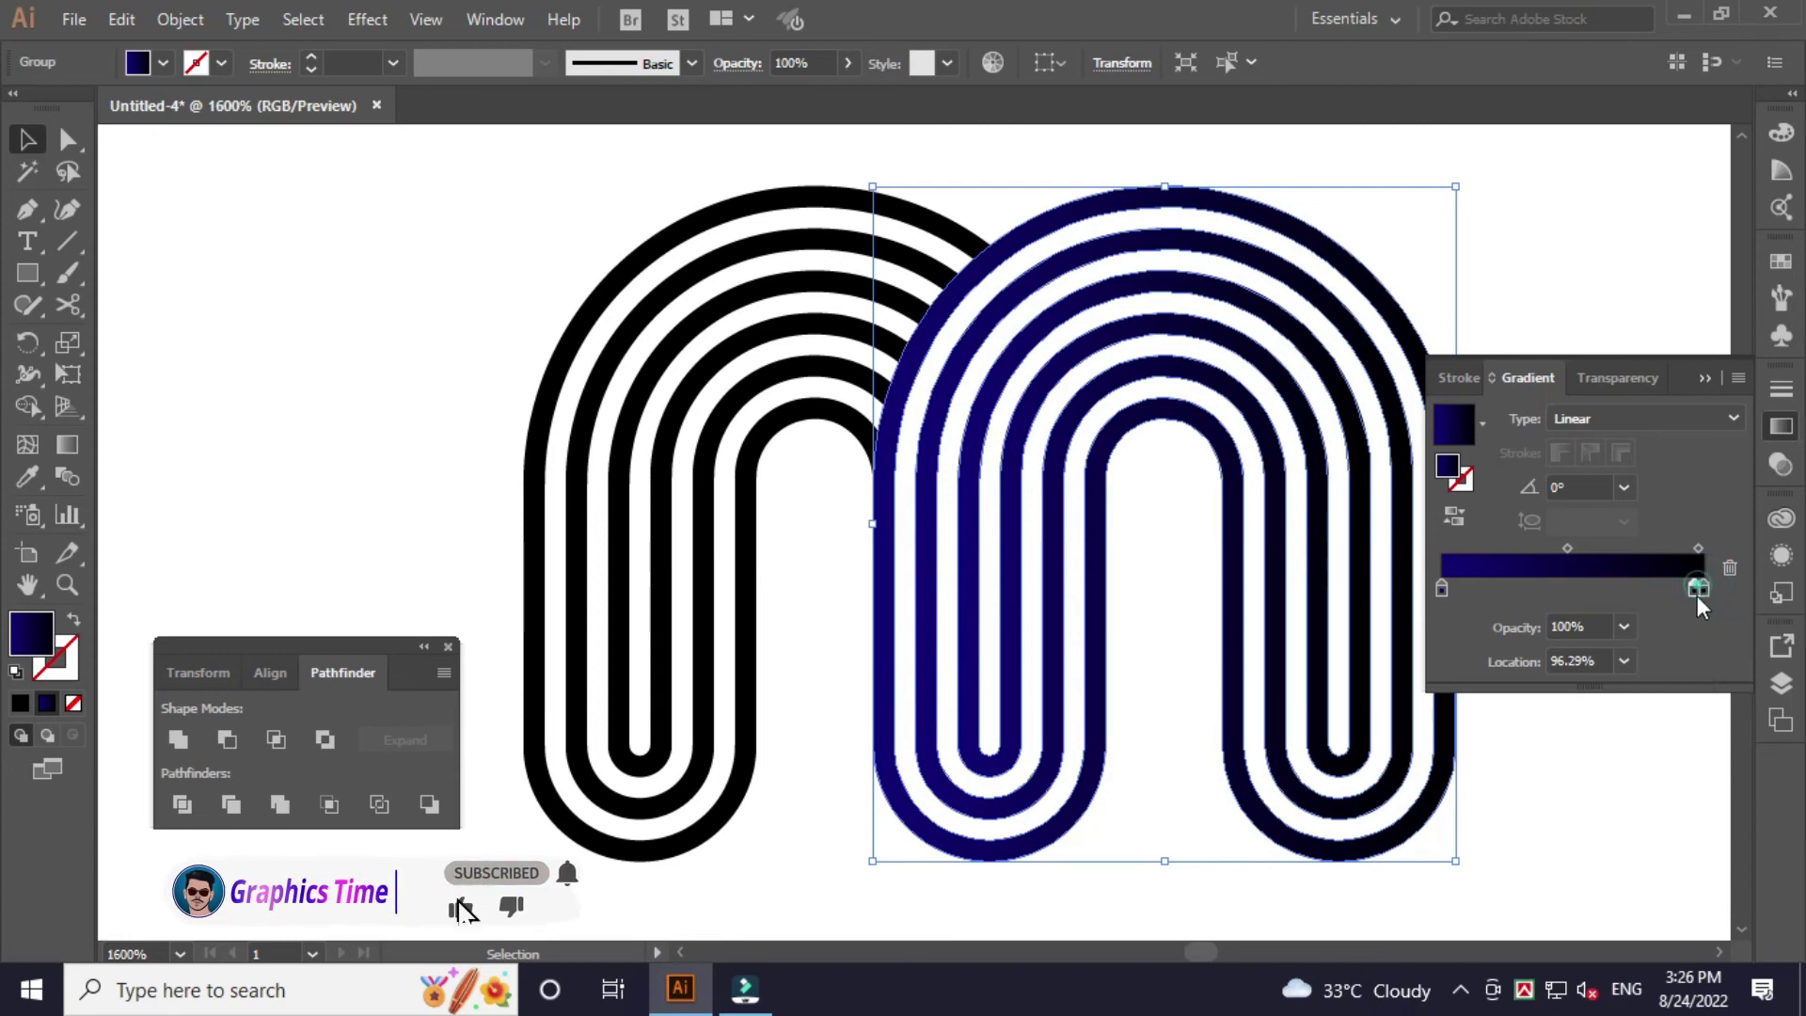
pyautogui.moveTo(1699, 591); pyautogui.dragTo(1703, 591)
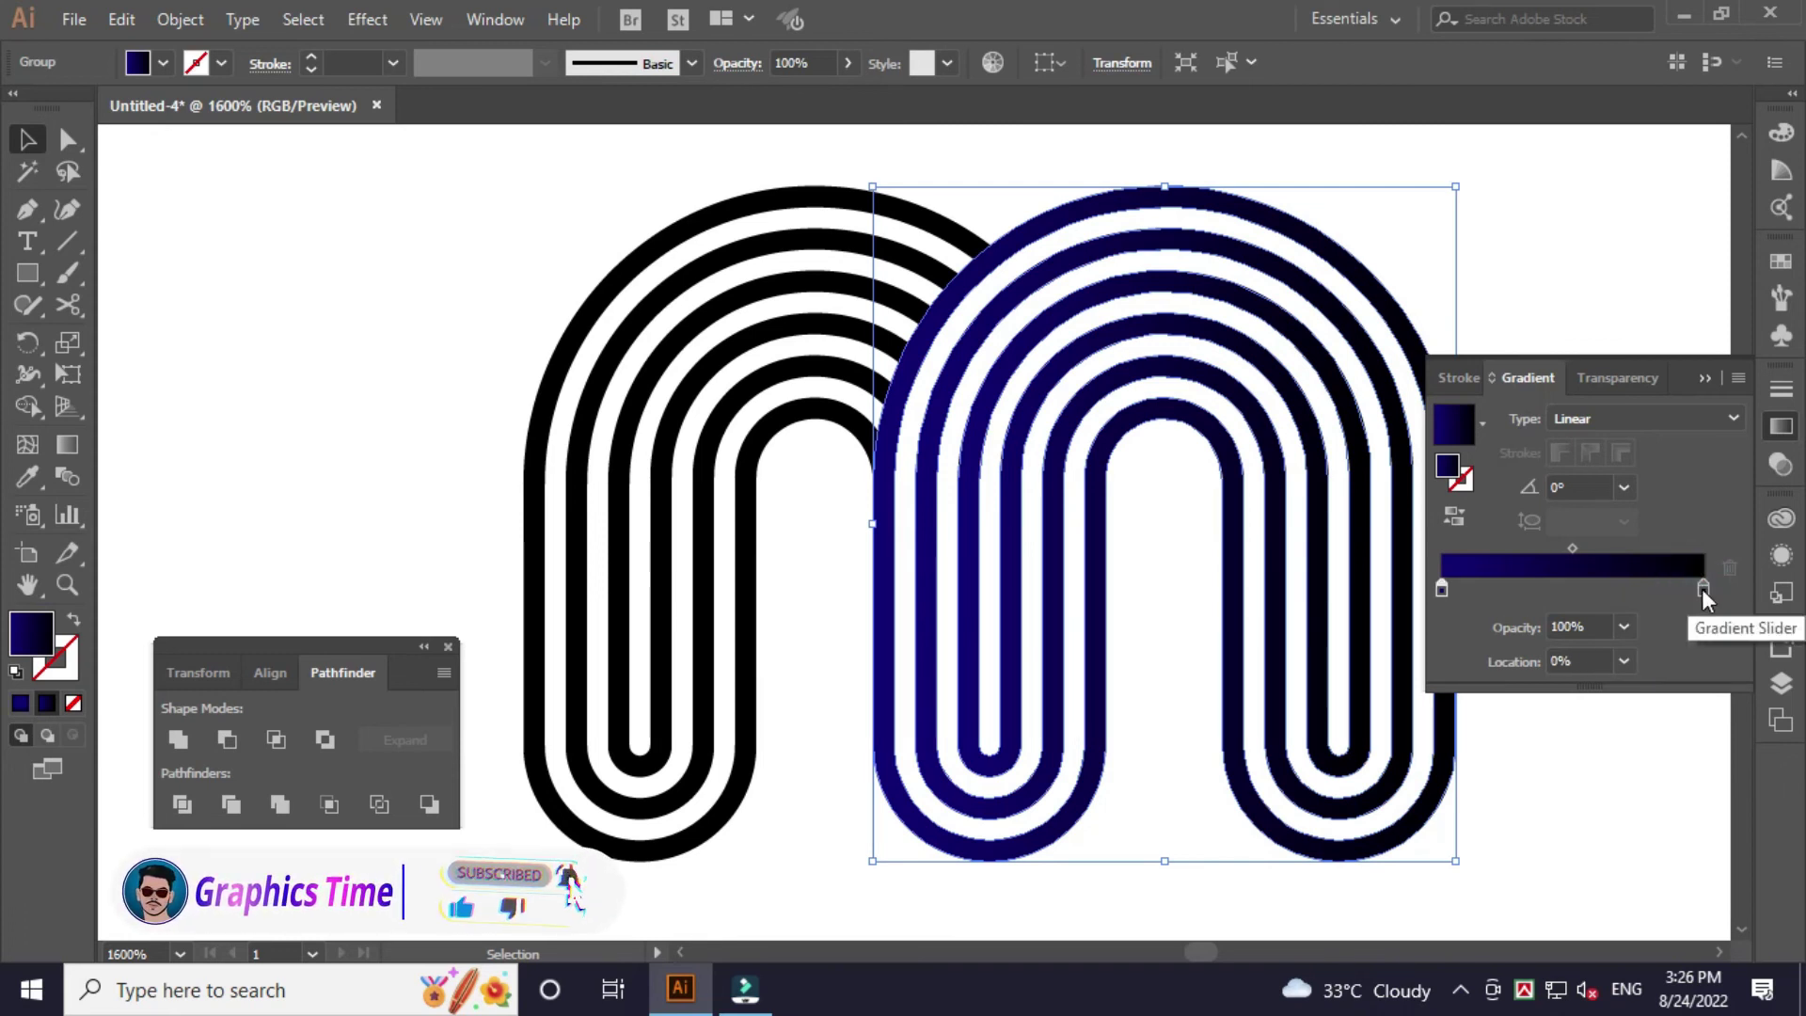
pyautogui.doubleClick(1704, 593)
pyautogui.click(1699, 615)
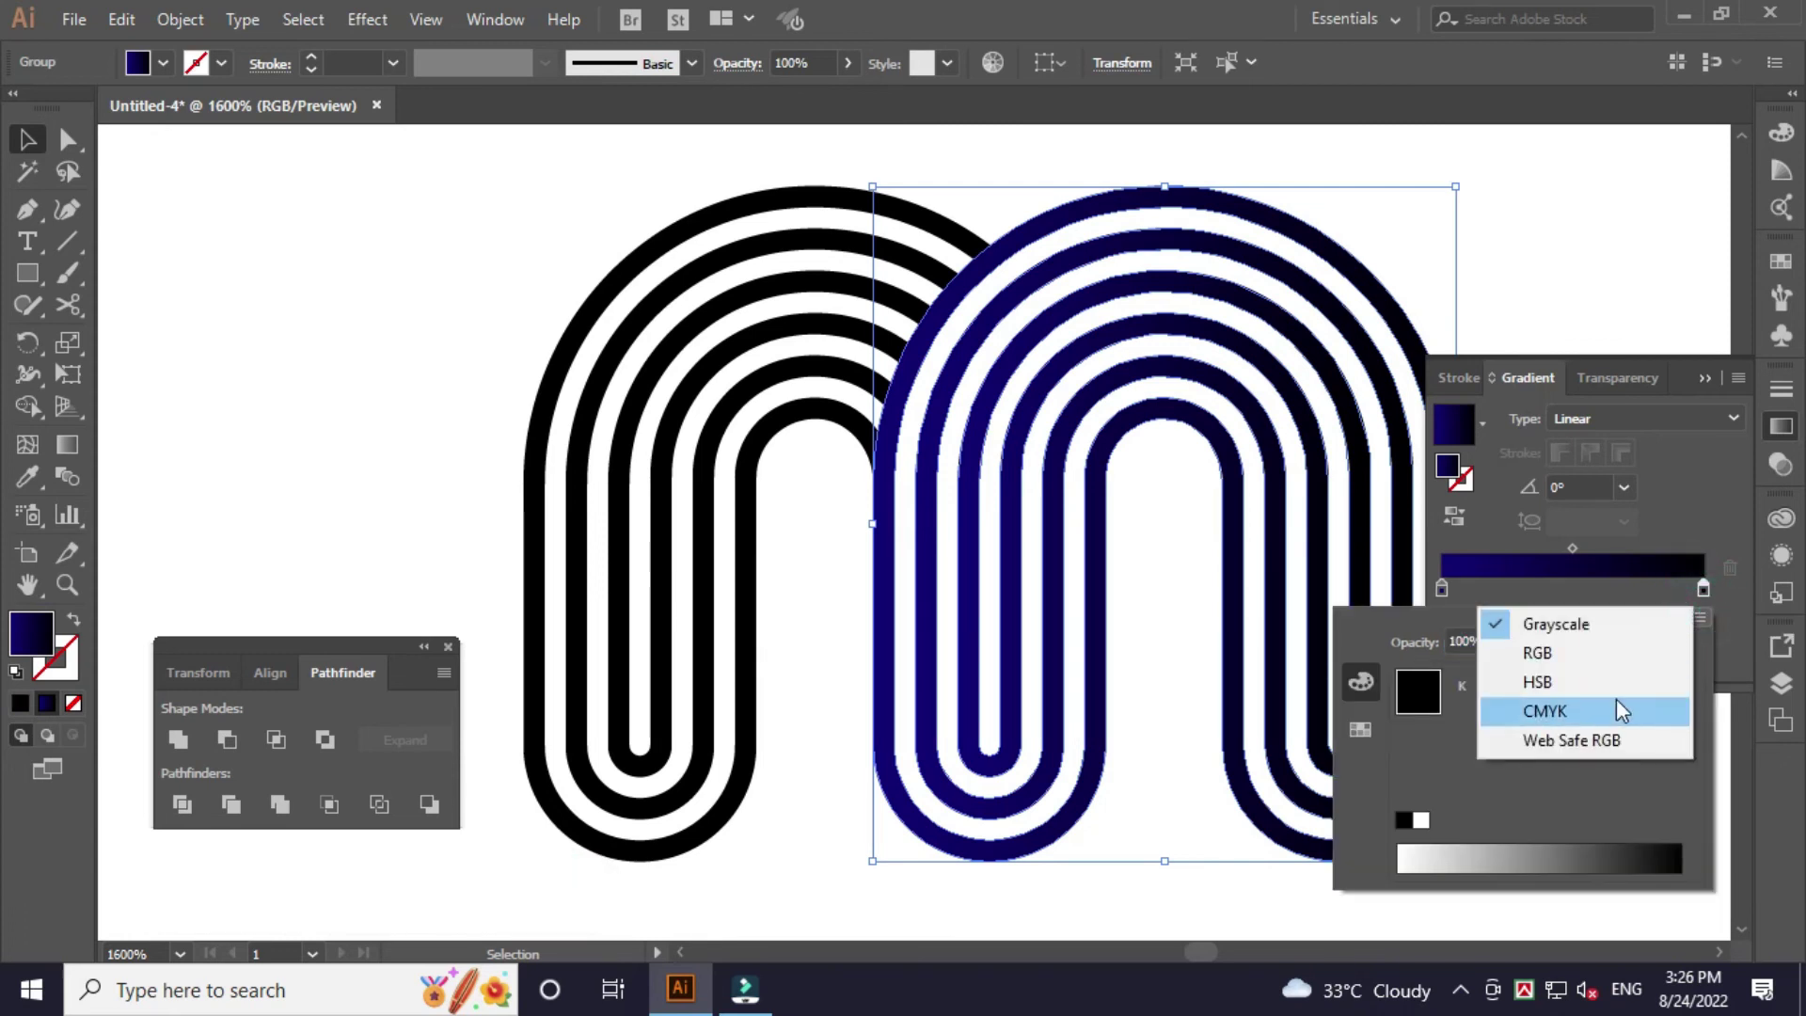
pyautogui.click(1617, 706)
pyautogui.write('100')
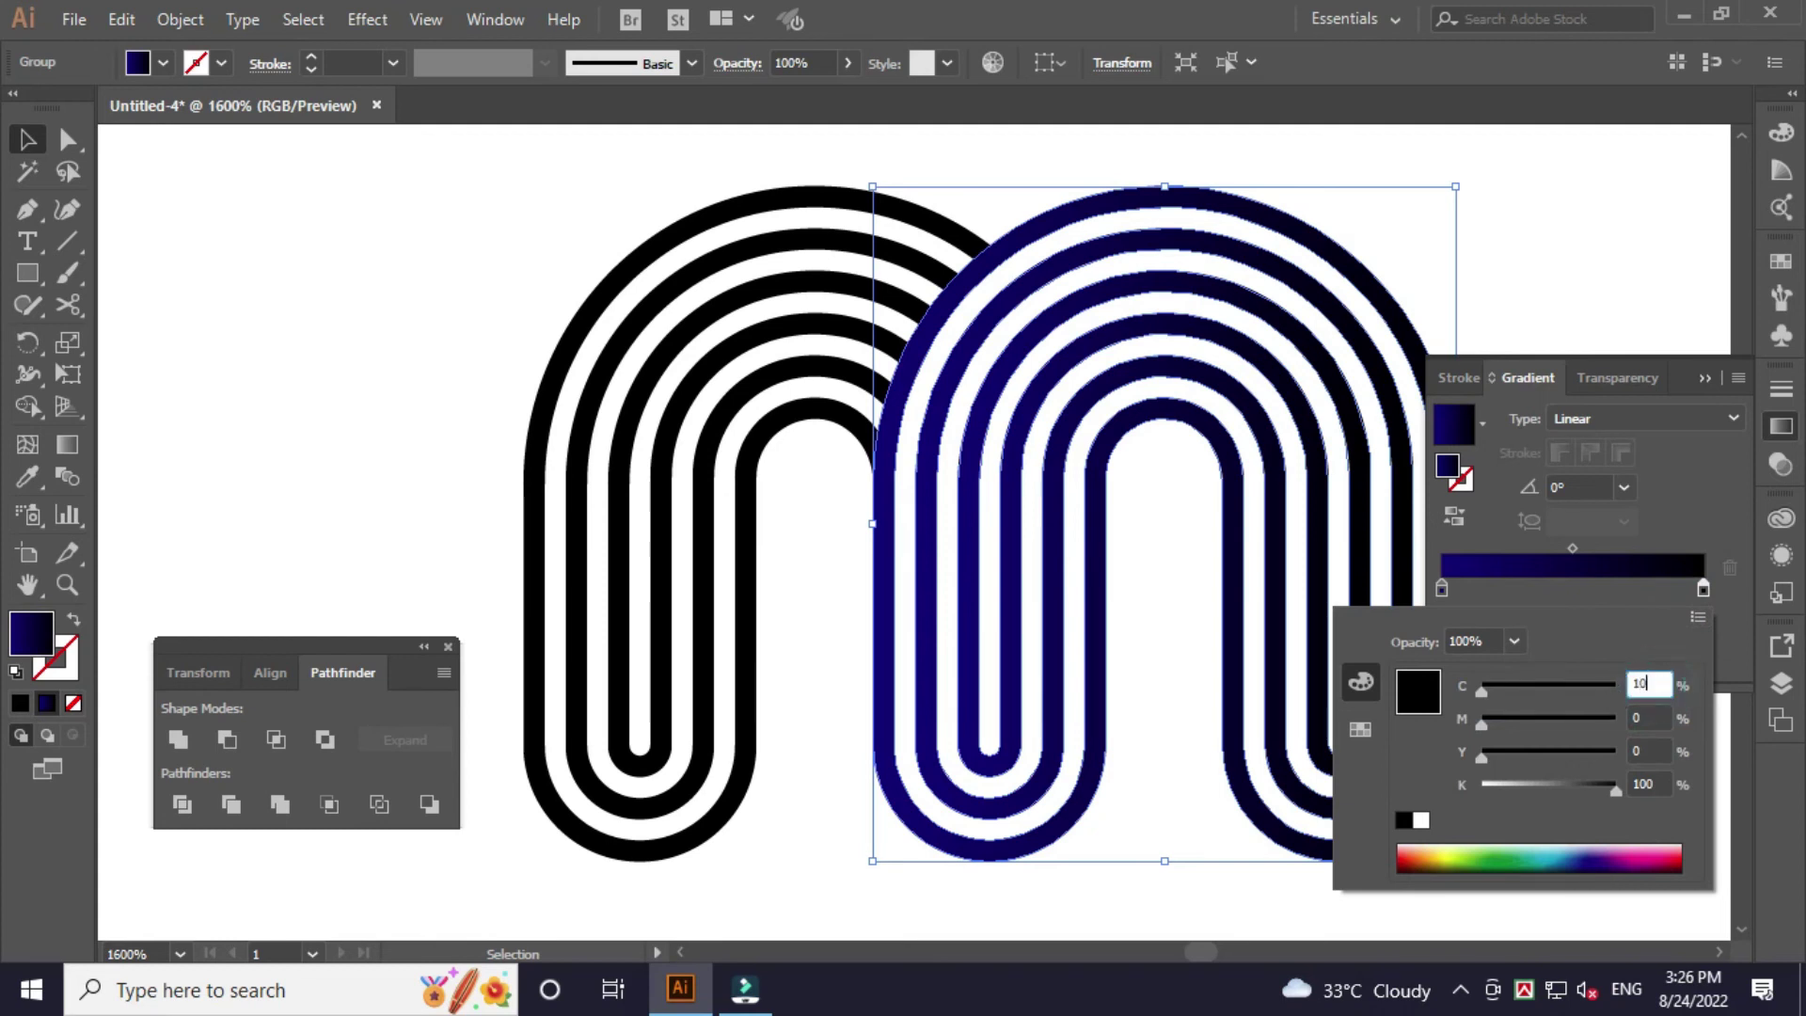
pyautogui.press('Tab')
pyautogui.press('Tab')
pyautogui.press('Tab')
pyautogui.write('0')
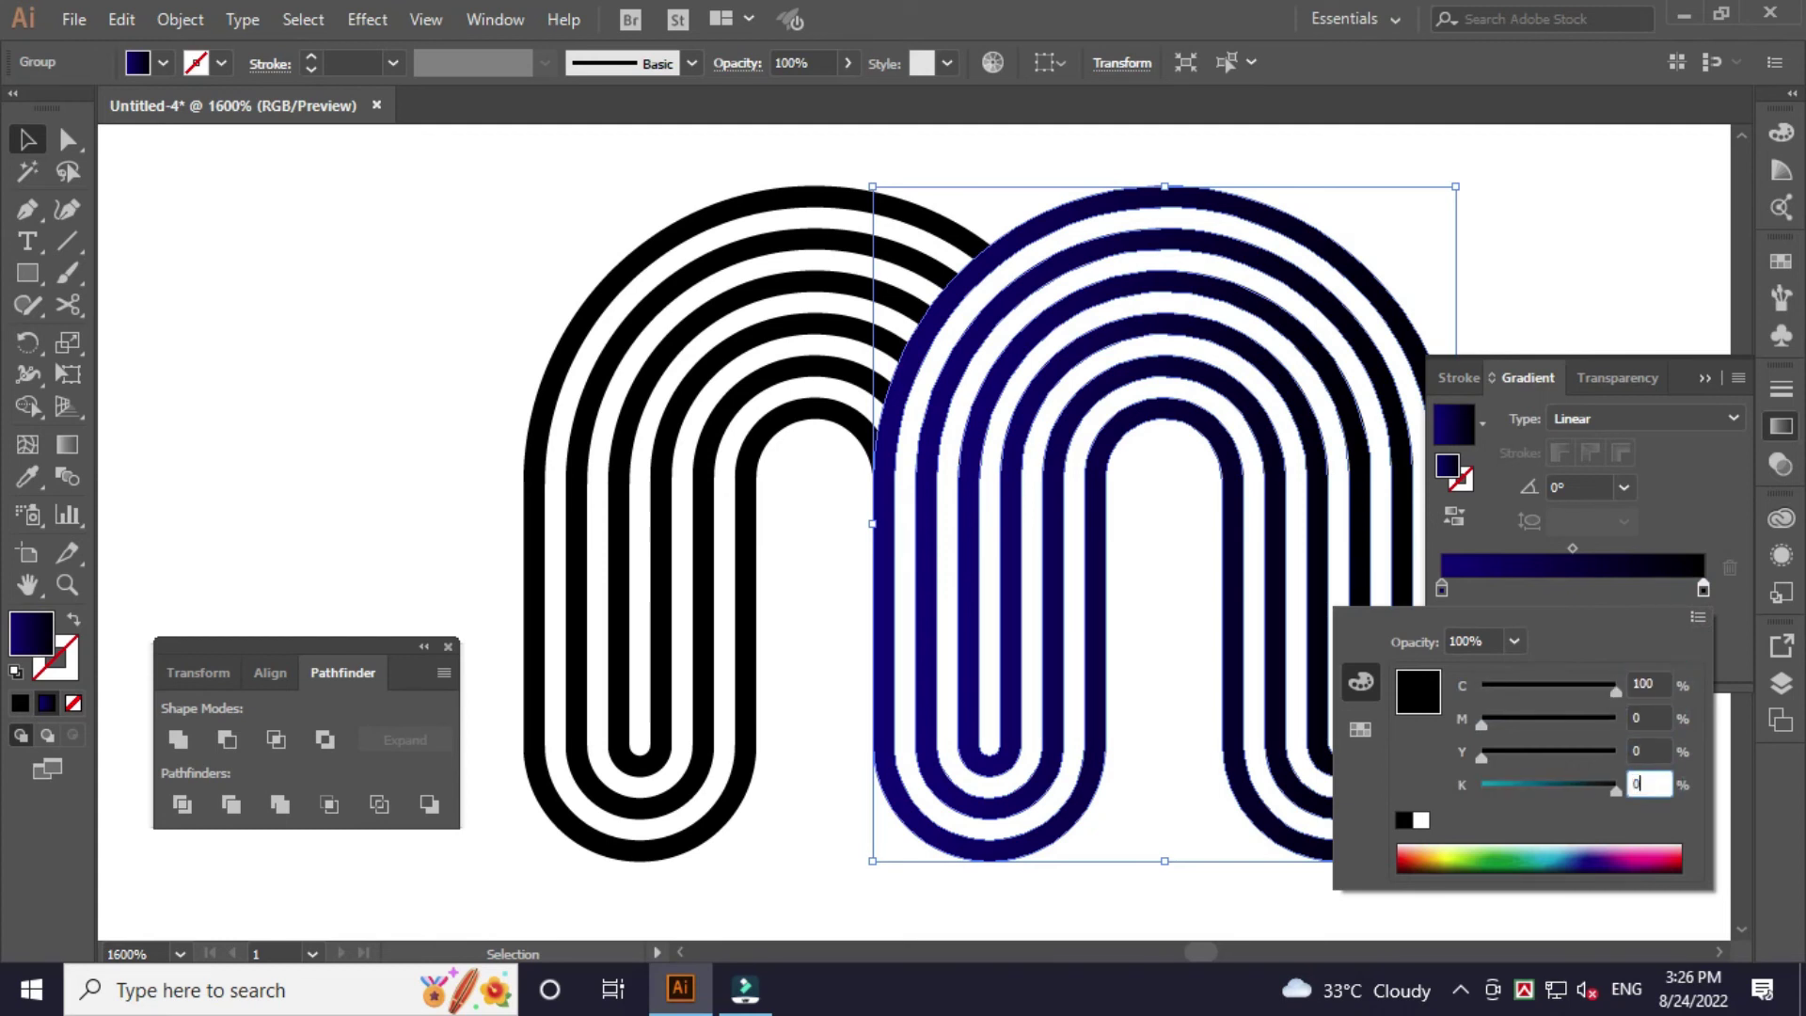
pyautogui.press('Return')
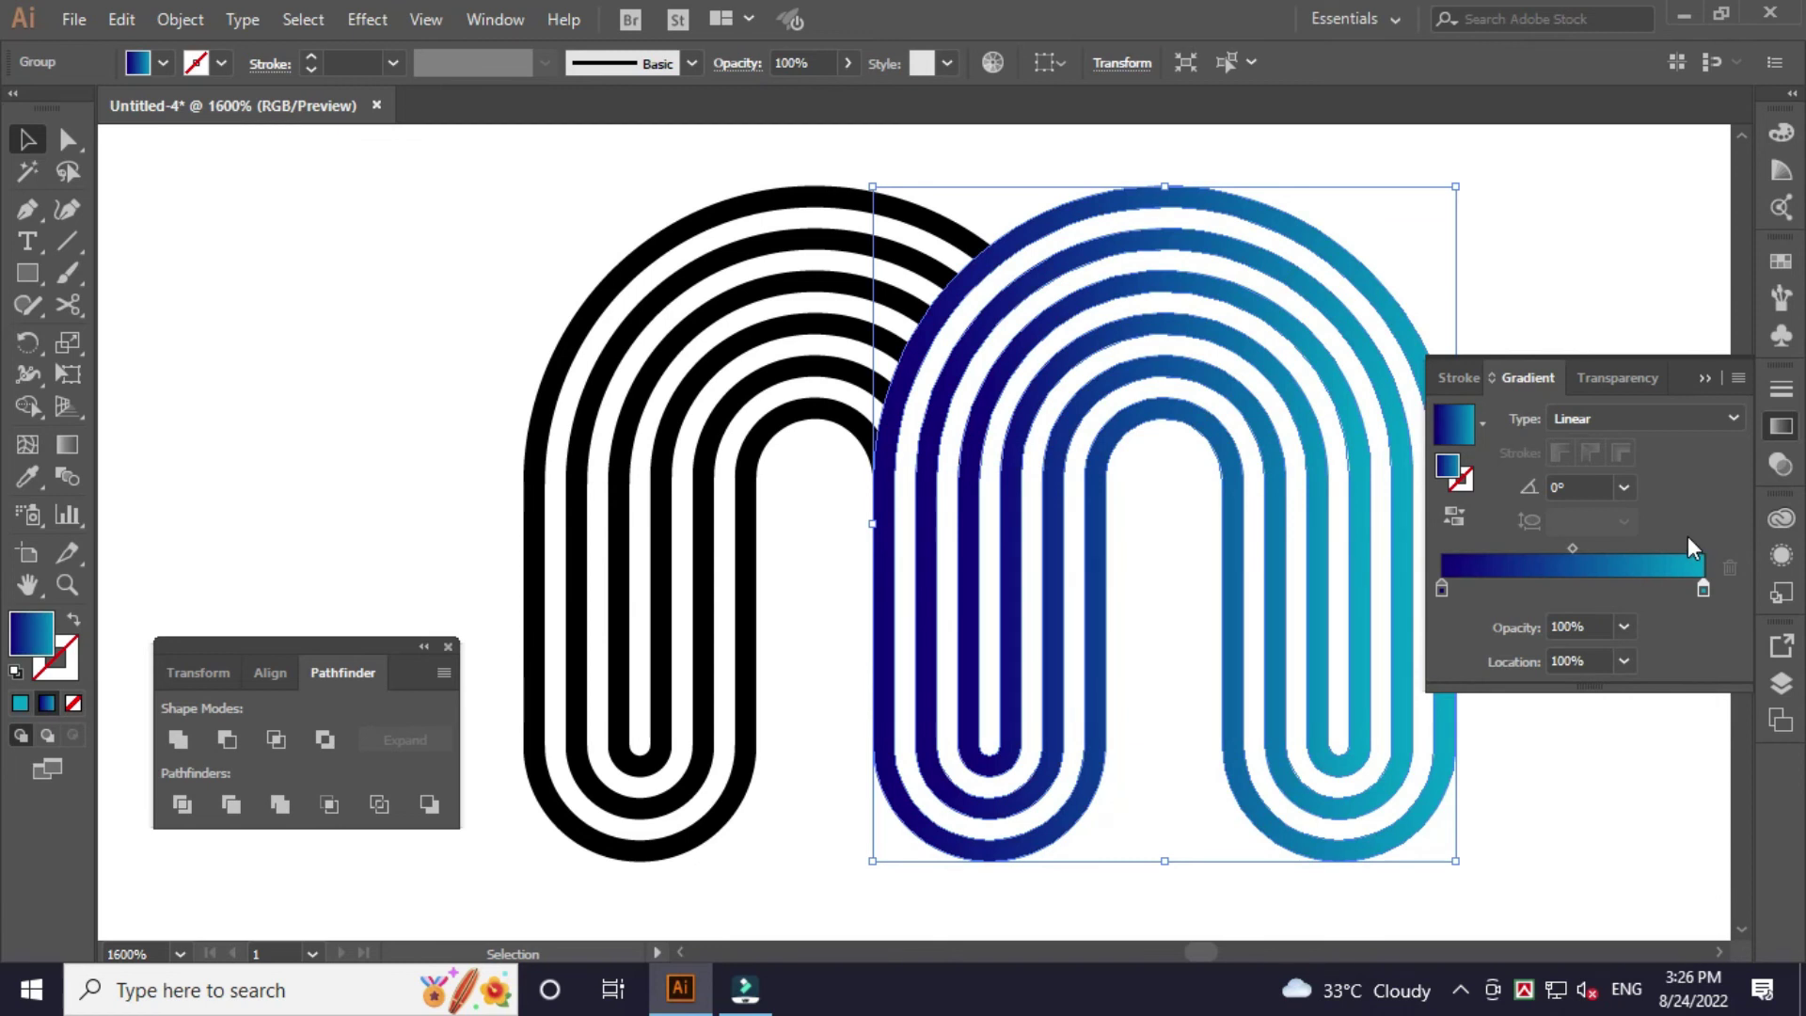
# Shift the gradient midpoint to about 47.52% and deselect the arch.
pyautogui.click(1573, 547)
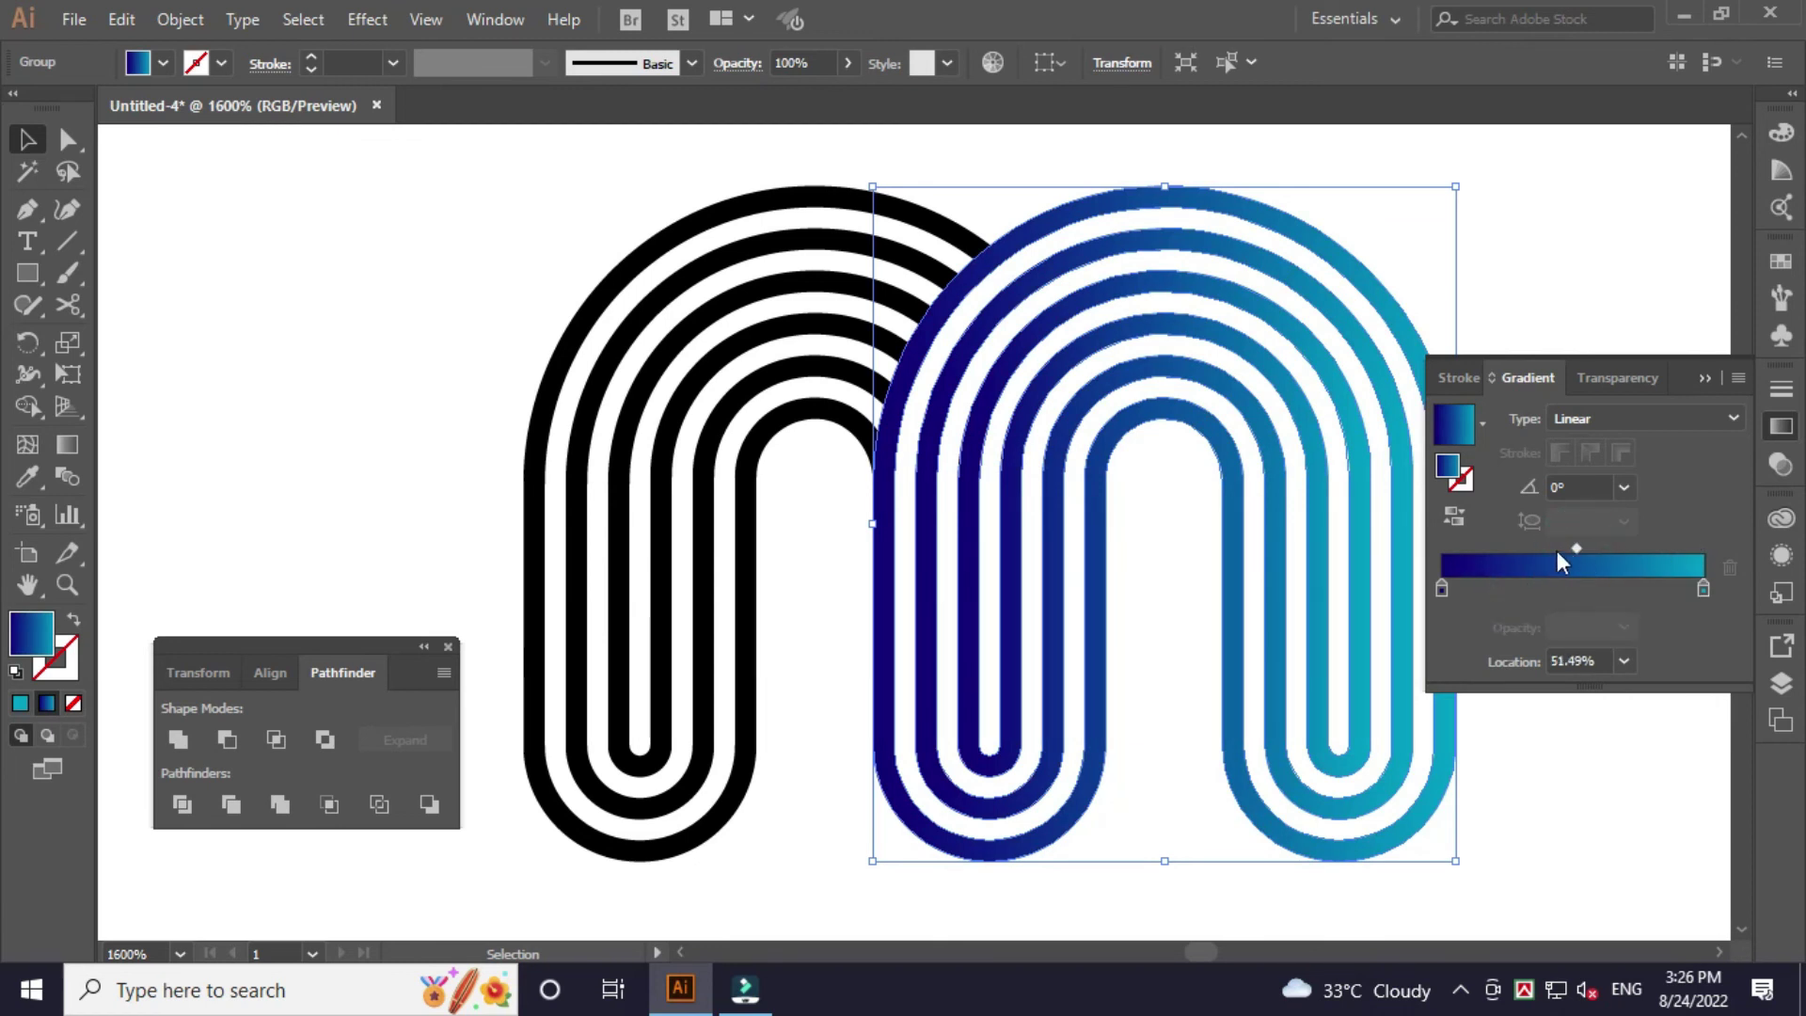
pyautogui.moveTo(1575, 546); pyautogui.dragTo(1563, 549)
pyautogui.click(1567, 710)
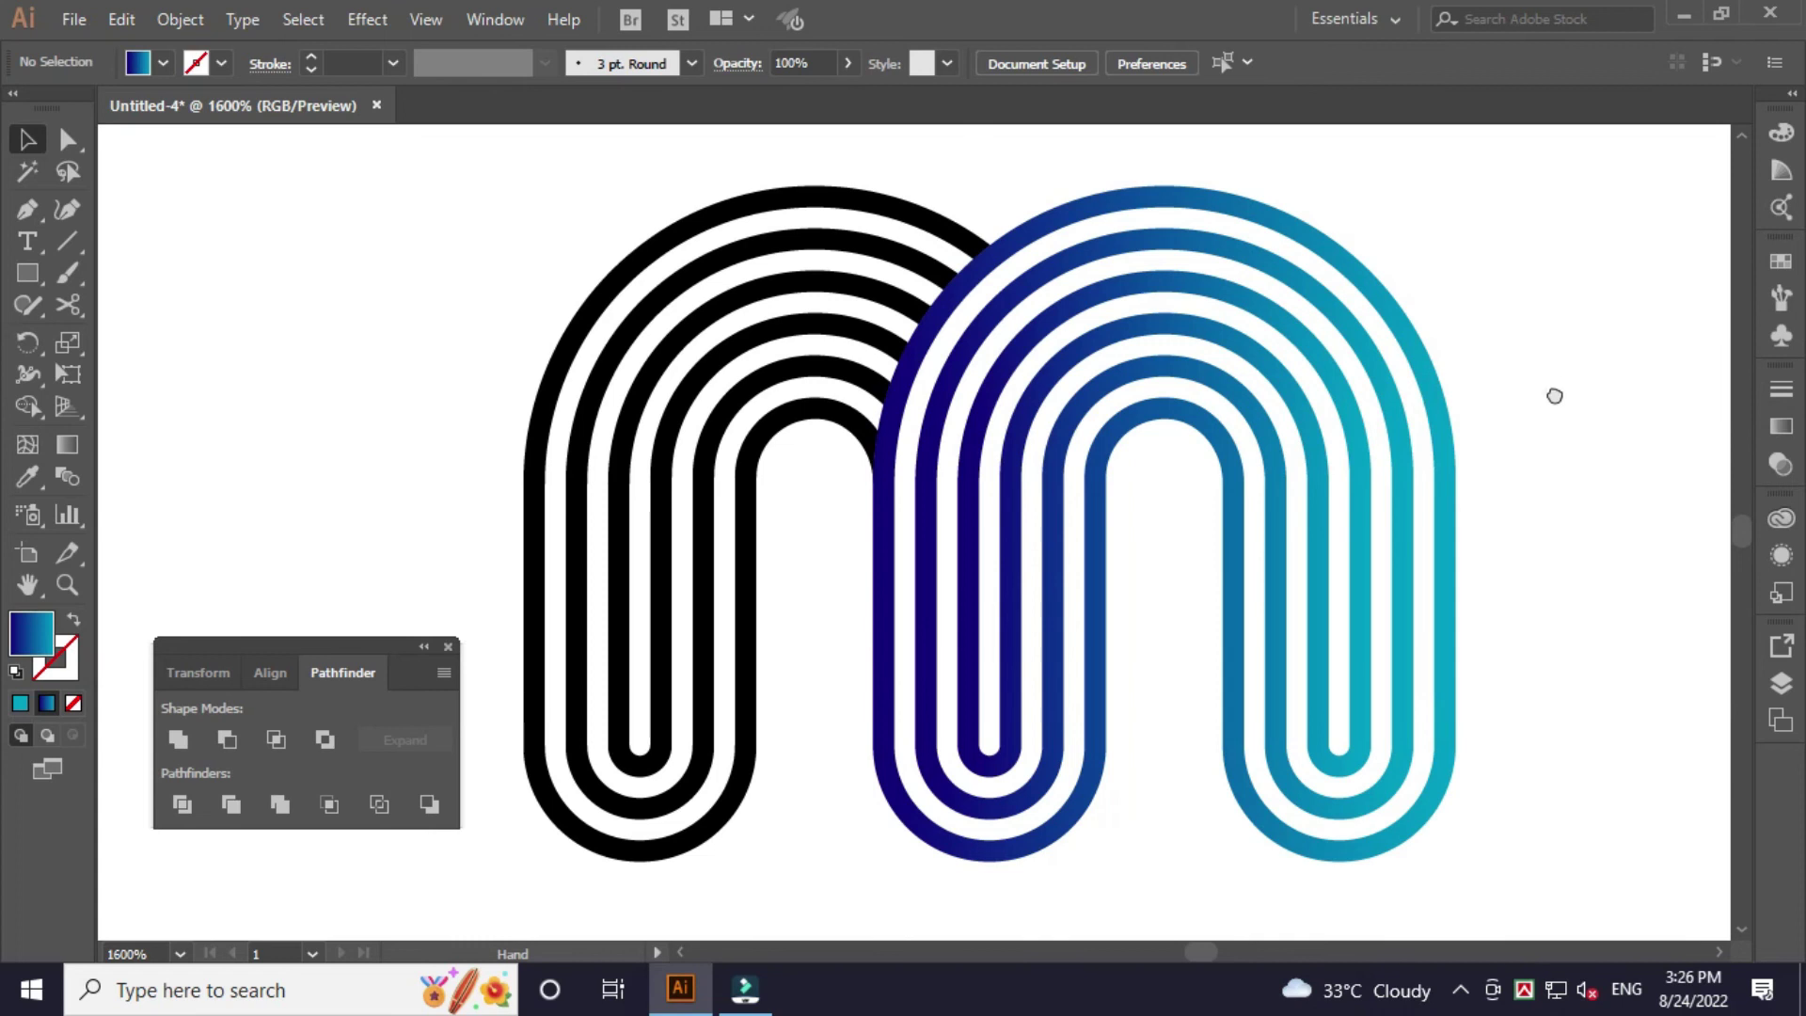
# Eyedropper the right arch's navy-to-cyan gradient onto the black left arch, then zoom out to the whole logo.
pyautogui.moveTo(1552, 395); pyautogui.dragTo(1659, 376)
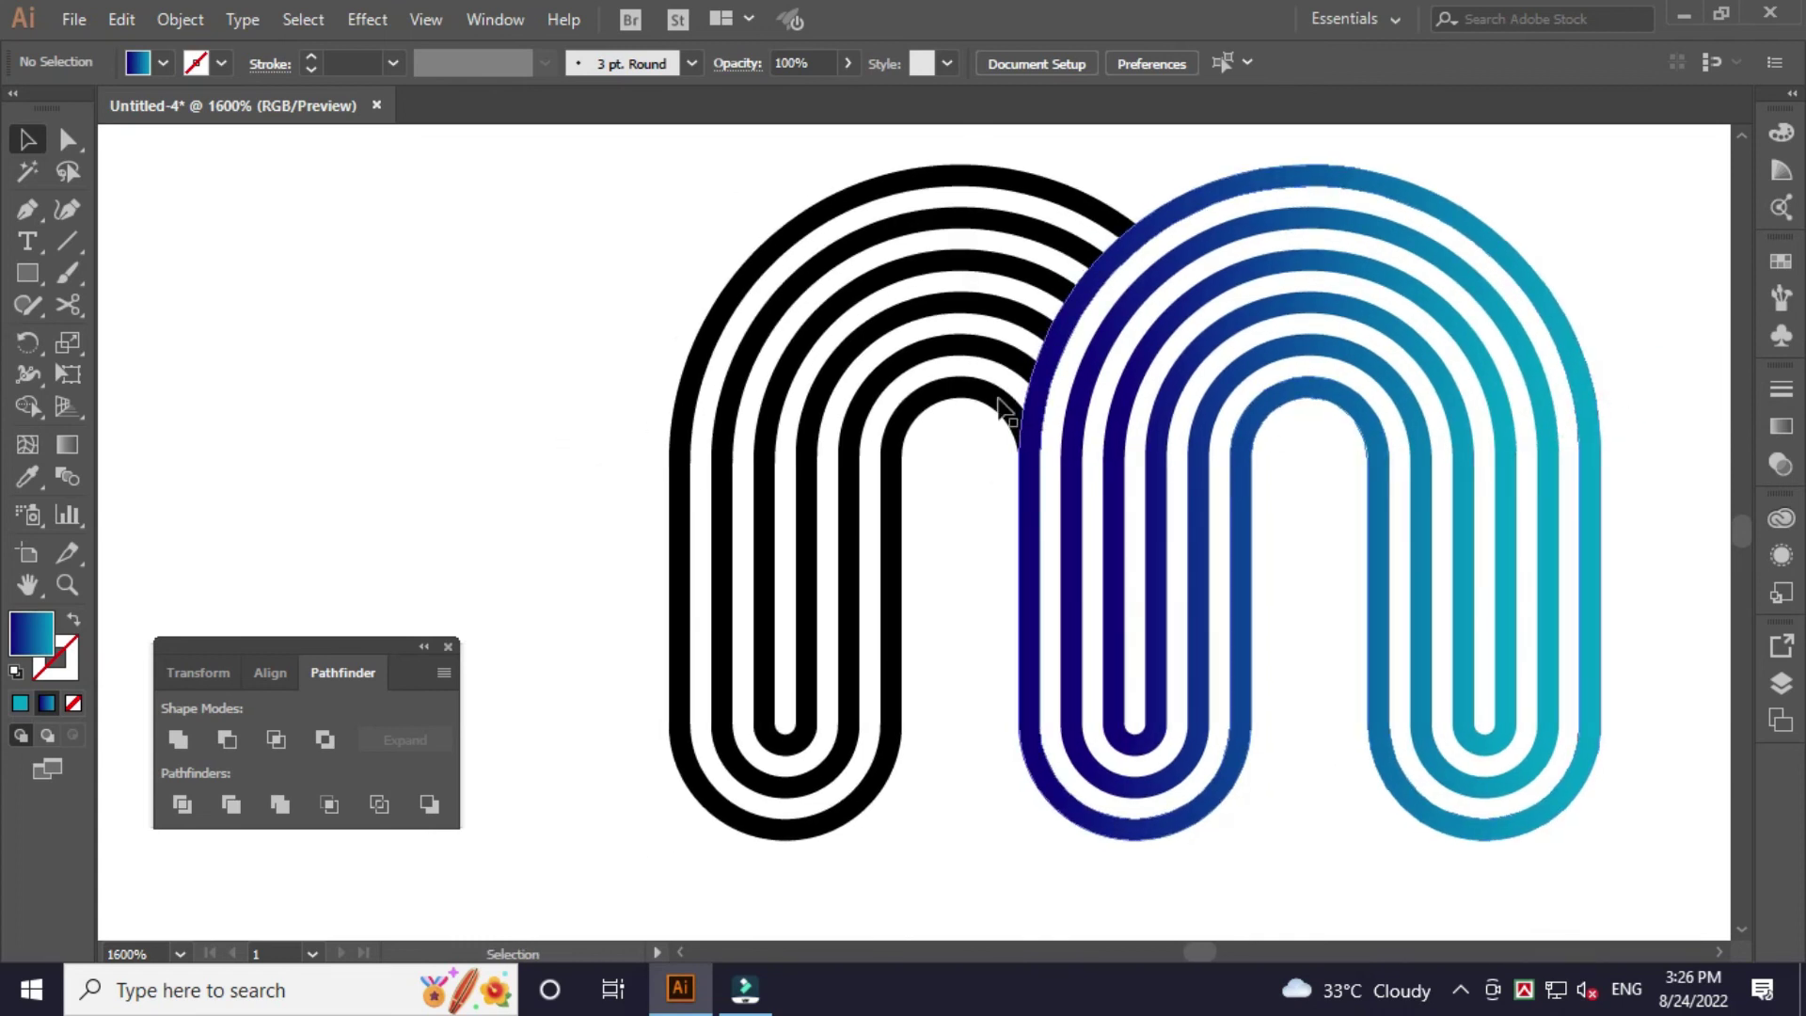
pyautogui.click(941, 403)
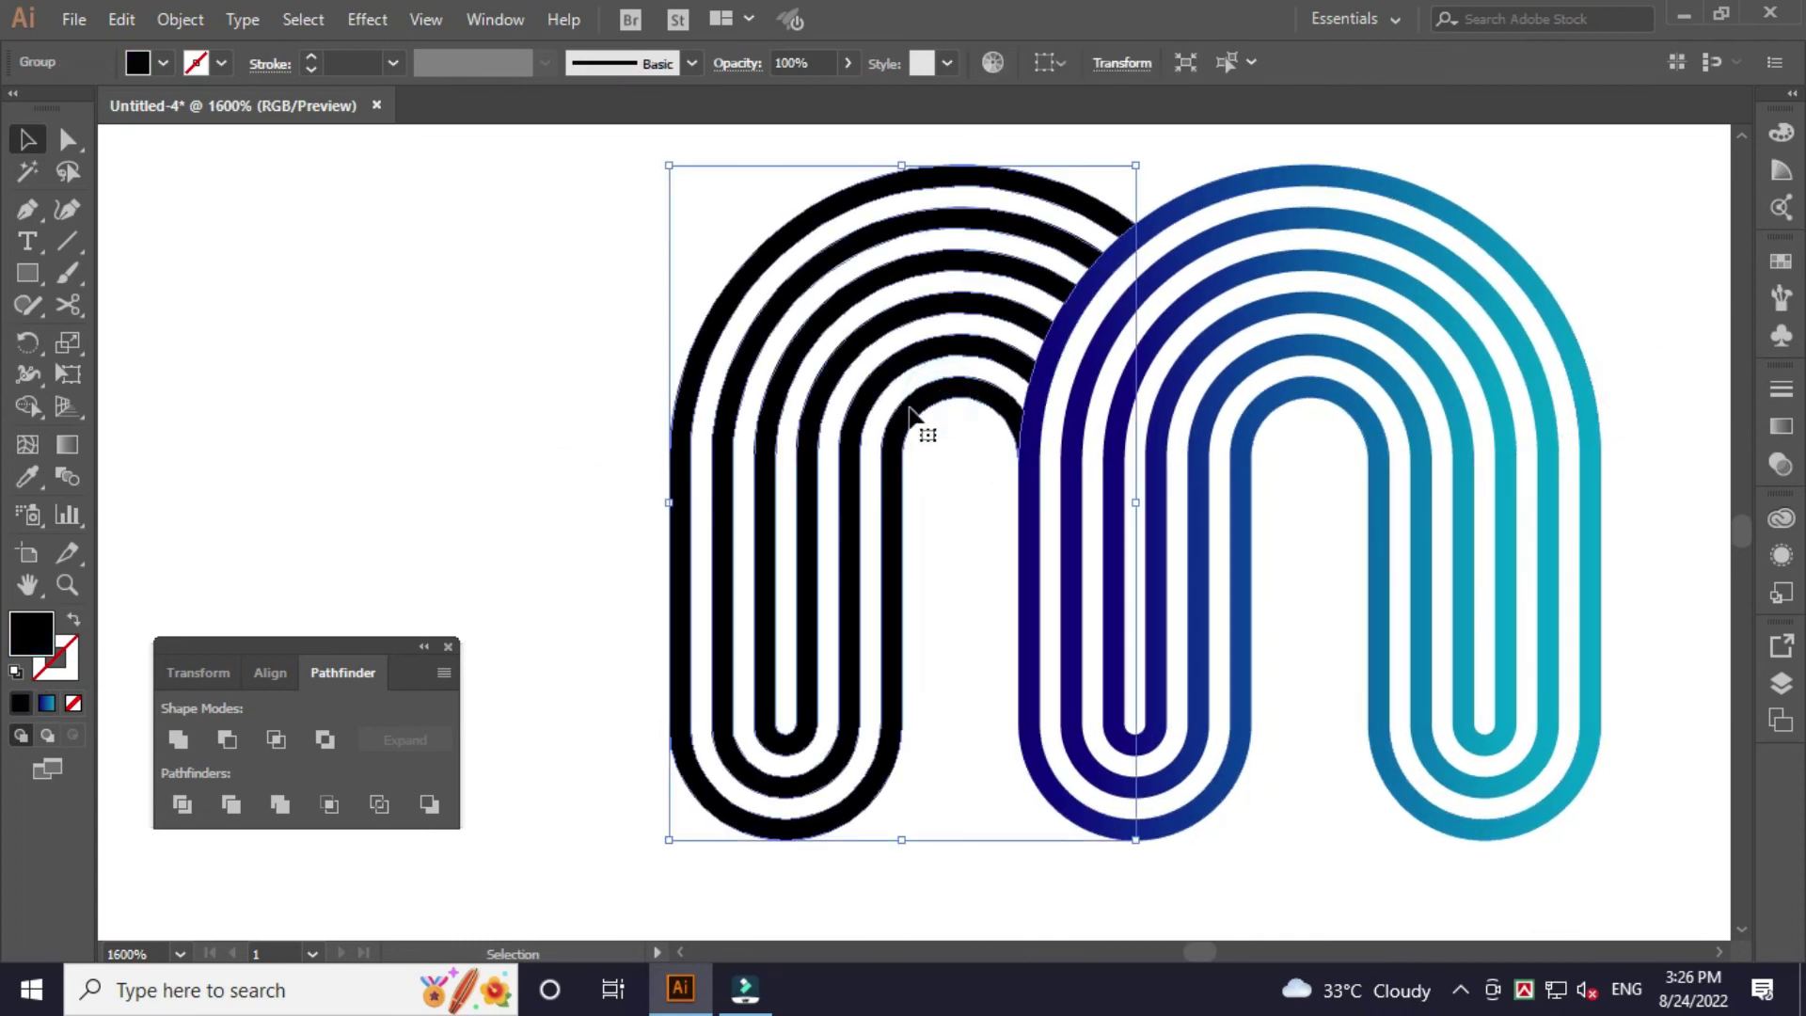
pyautogui.click(34, 477)
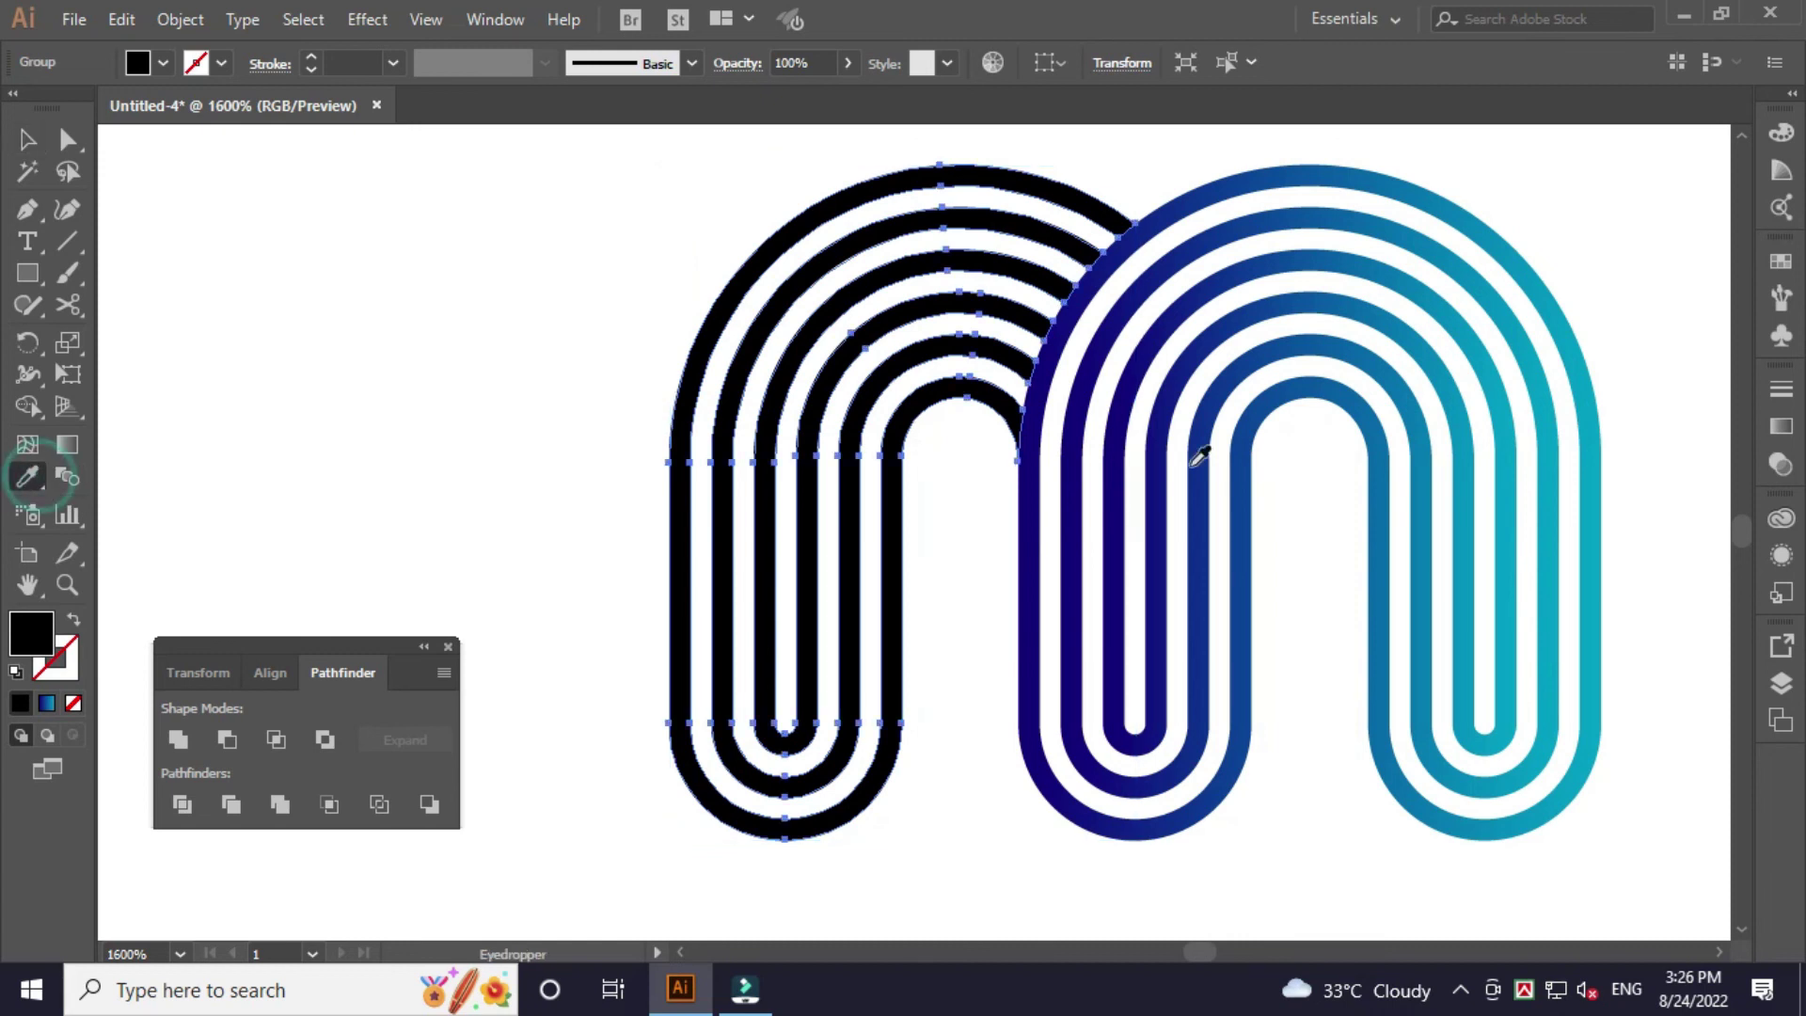
pyautogui.click(1259, 407)
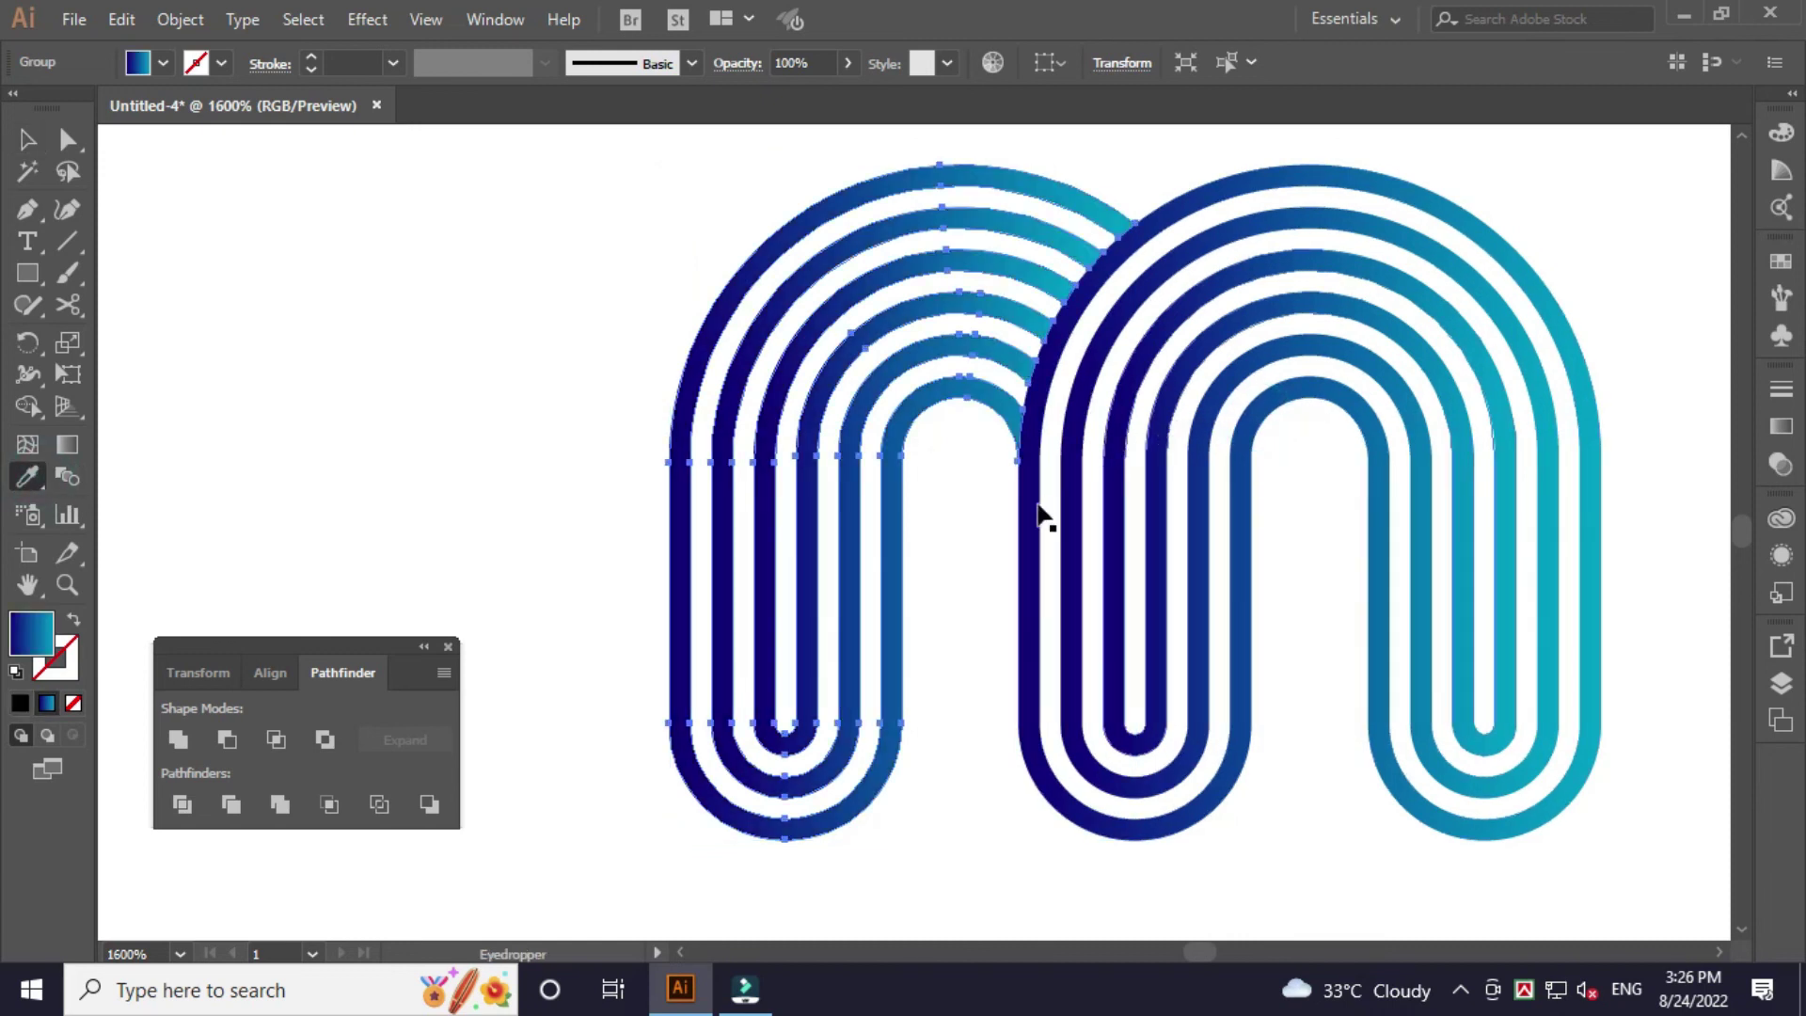
pyautogui.press('v')
pyautogui.click(968, 534)
pyautogui.moveTo(995, 599); pyautogui.dragTo(835, 628)
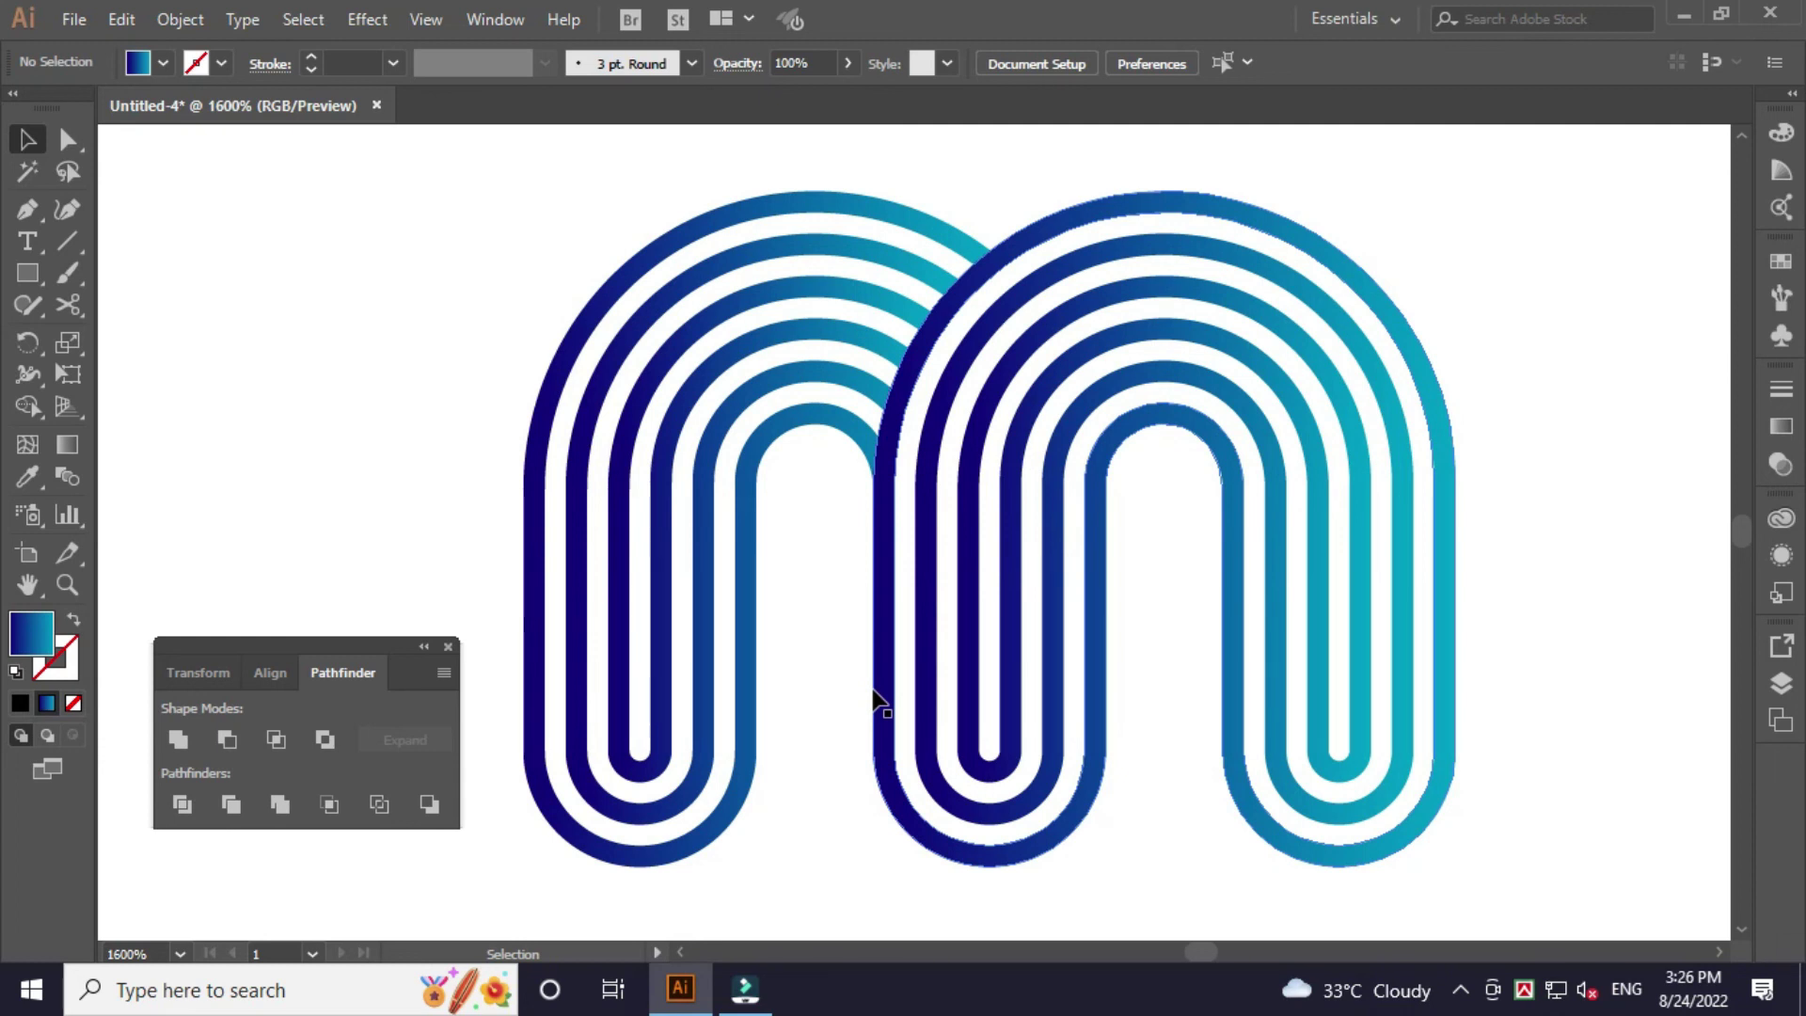
pyautogui.hotkey('ctrl', '-')
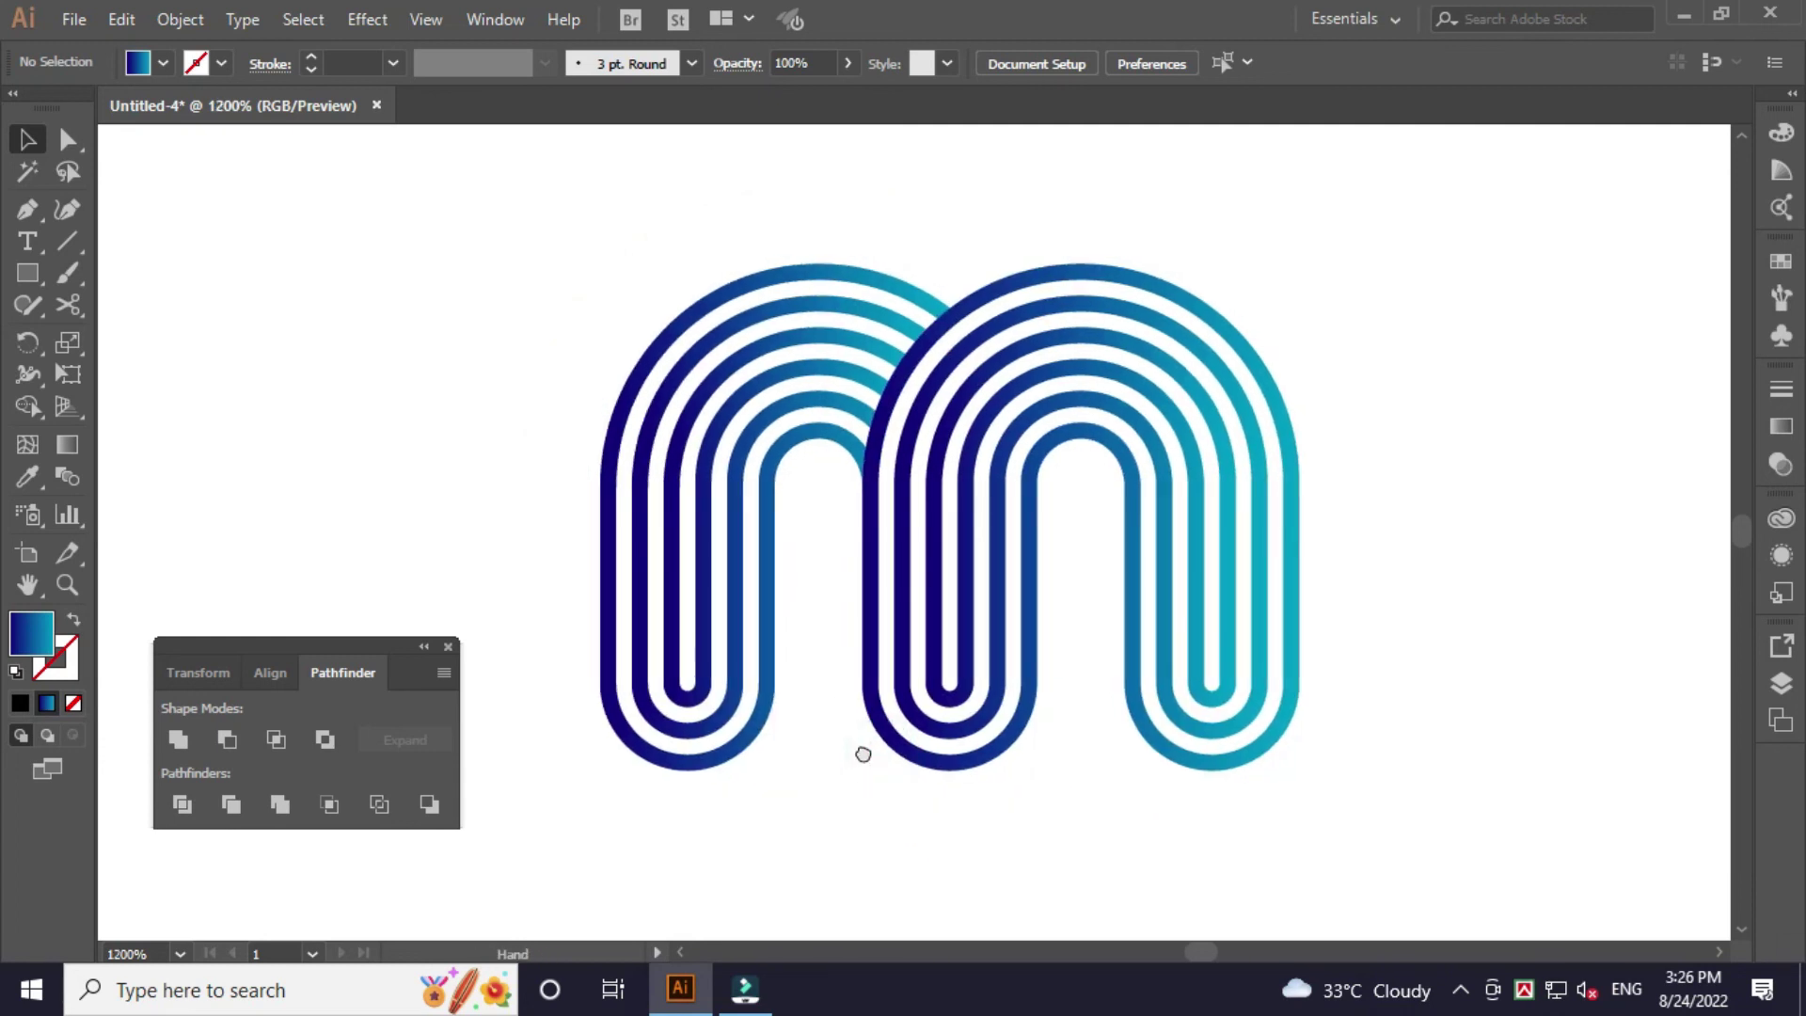